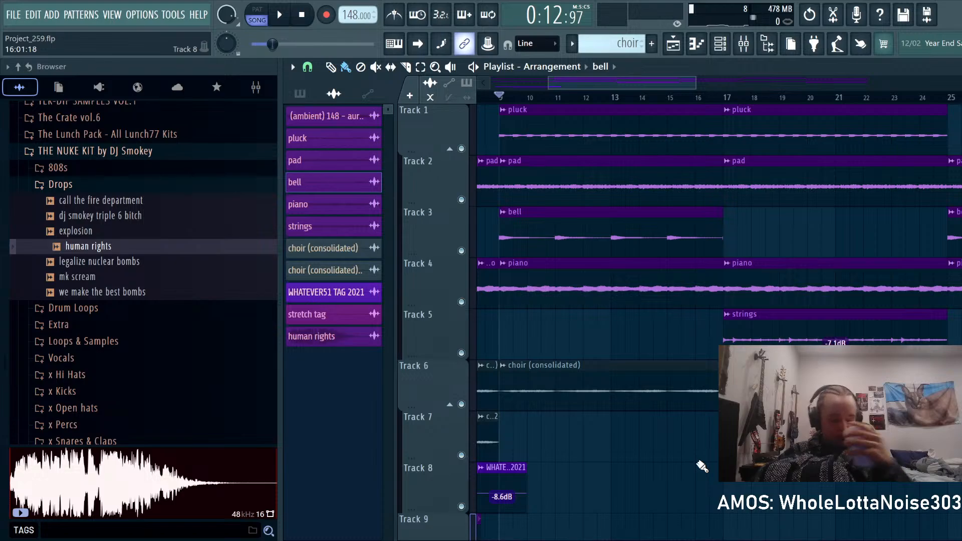
Step: Delete every playlist clip from bar 33 onward across all tracks
scroll(644, 455, down, 3)
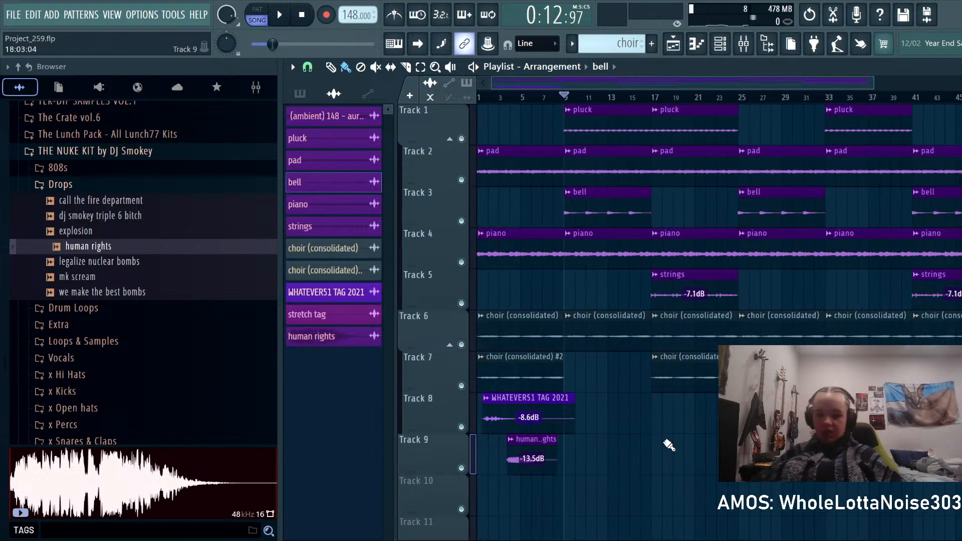
scroll(477, 382, down, 2)
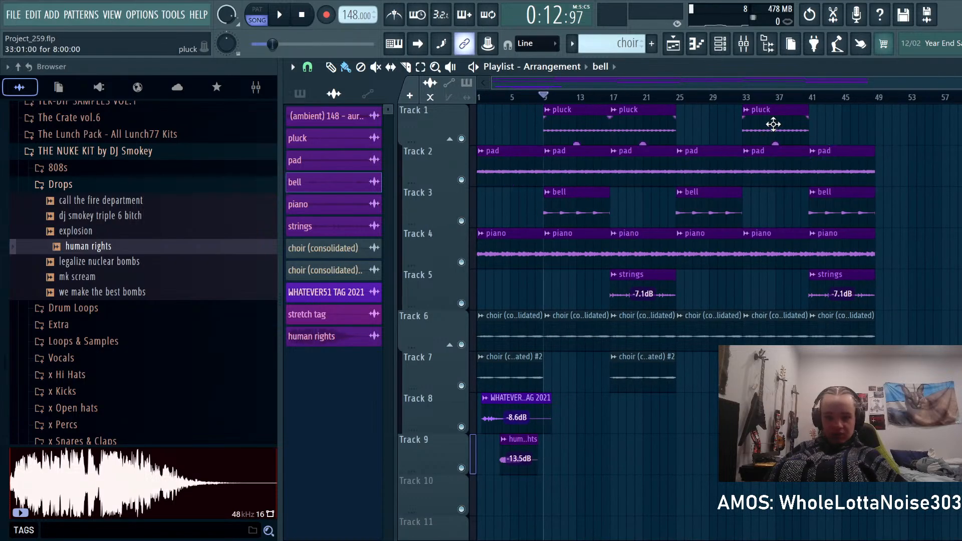
right_click(774, 124)
right_click(774, 331)
right_click(842, 331)
right_click(842, 151)
scroll(595, 402, up, 2)
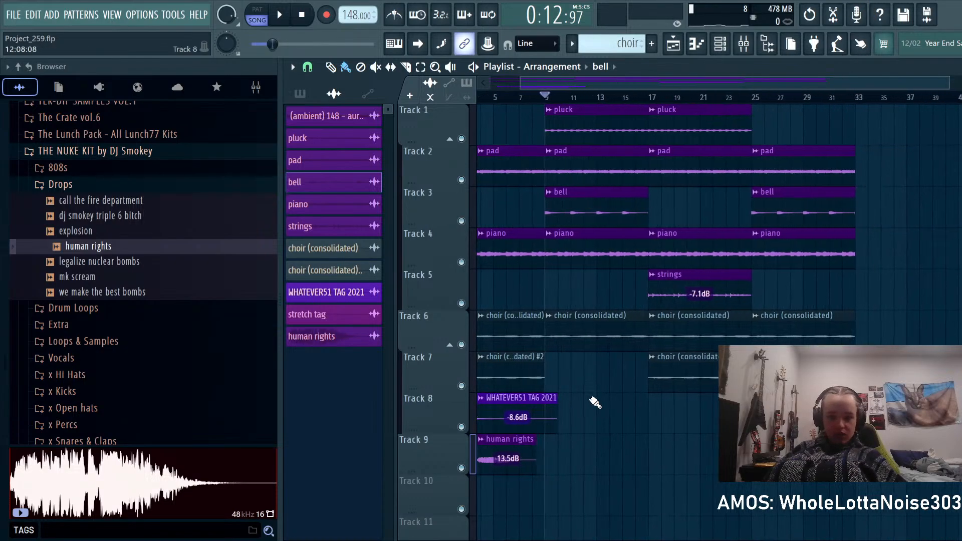
scroll(595, 403, up, 1)
scroll(563, 286, up, 1)
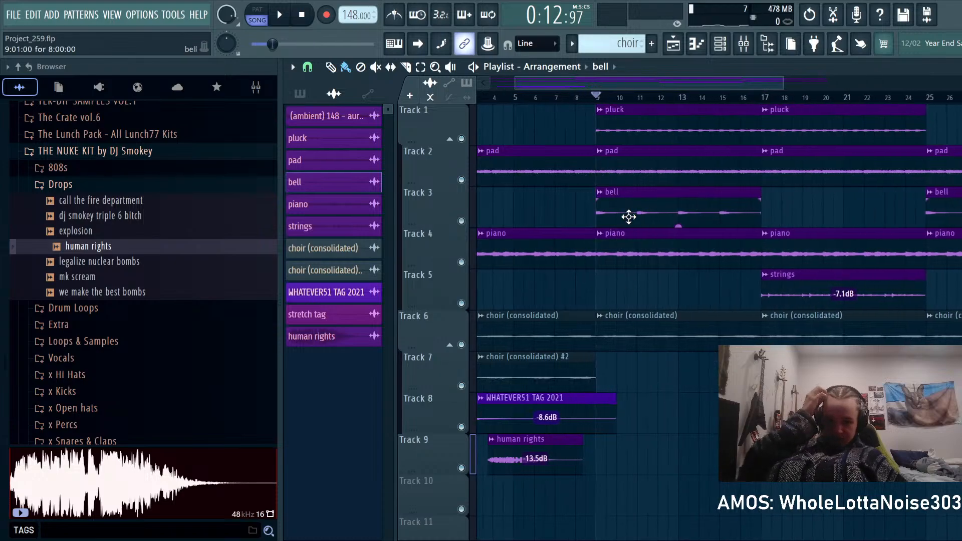
double_click(629, 216)
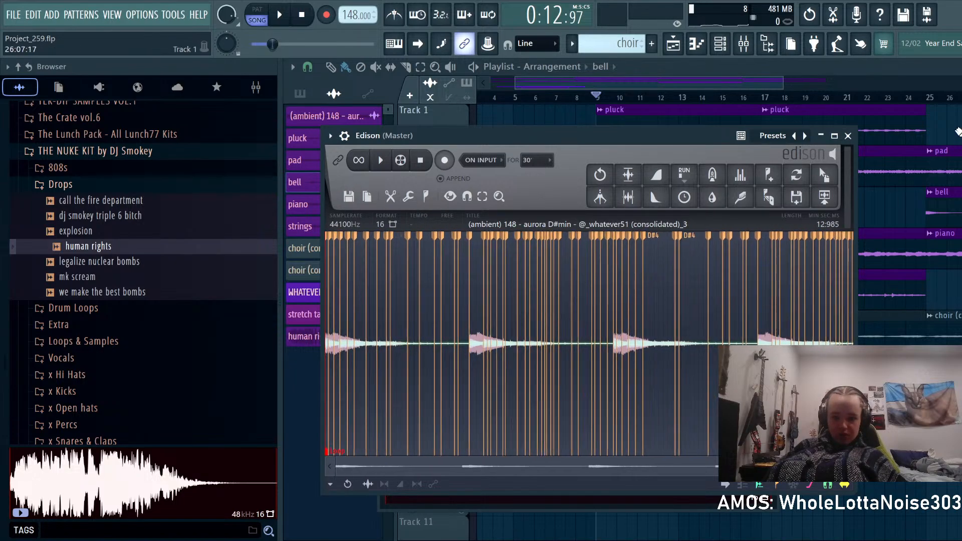
click(848, 136)
key(Escape)
scroll(677, 425, up, 3)
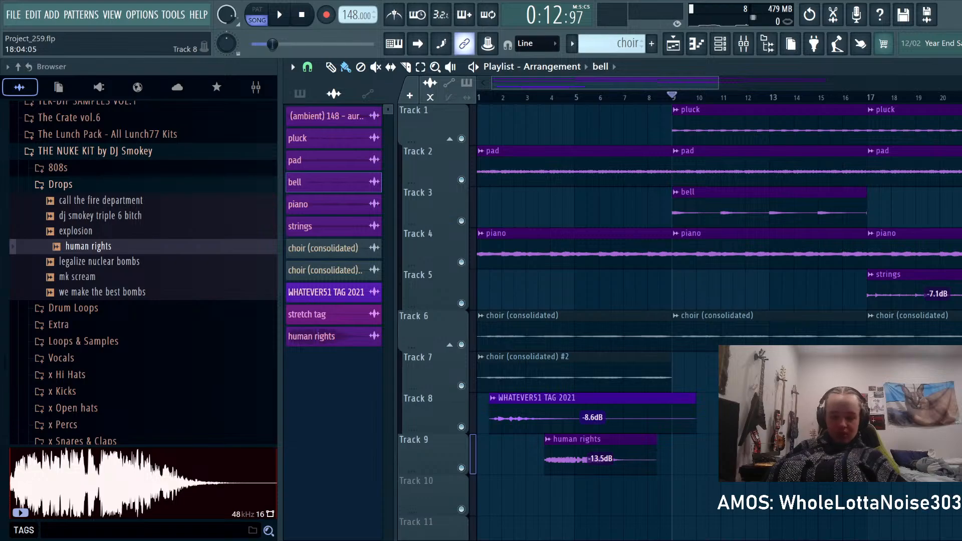
scroll(599, 432, up, 2)
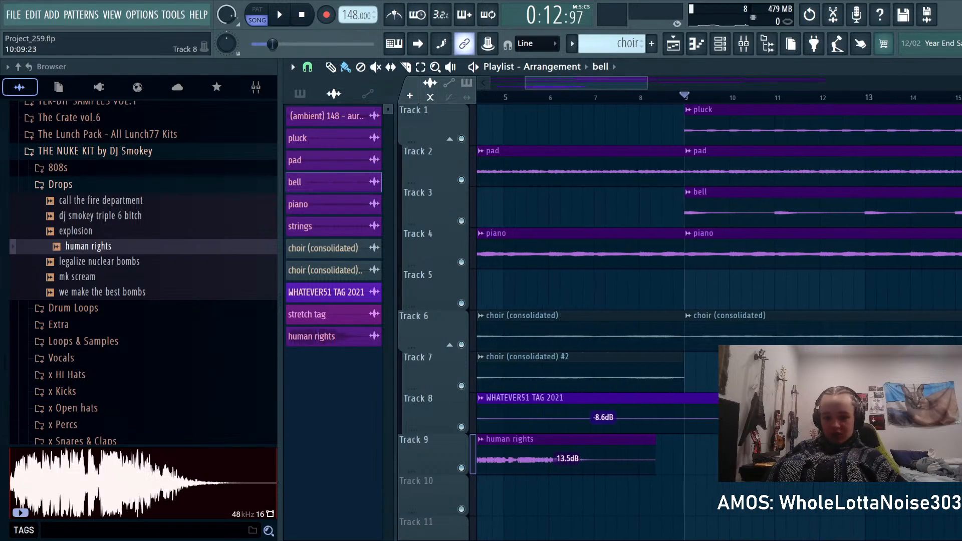
scroll(745, 307, down, 3)
Step: Create a new pattern named "drum pattern"
click(720, 44)
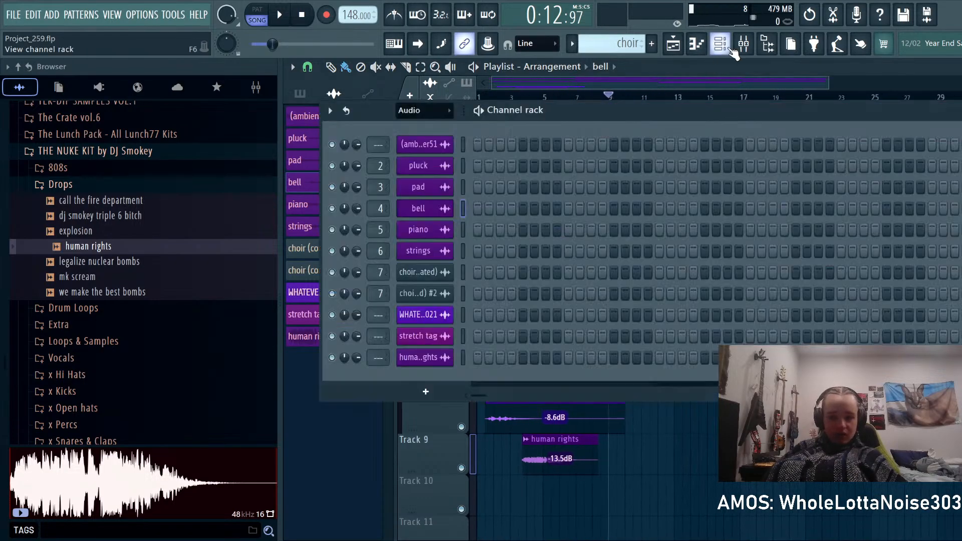
key(F6)
click(301, 94)
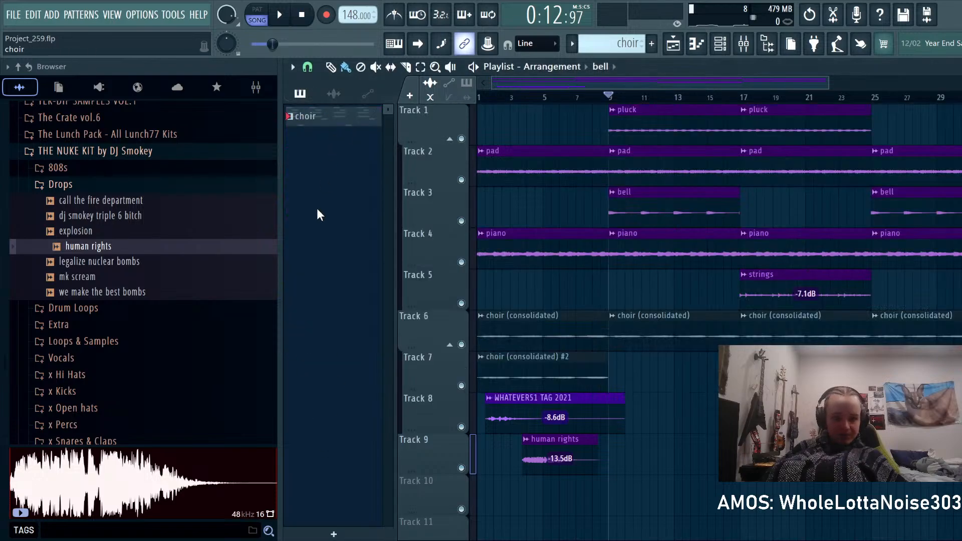
click(344, 535)
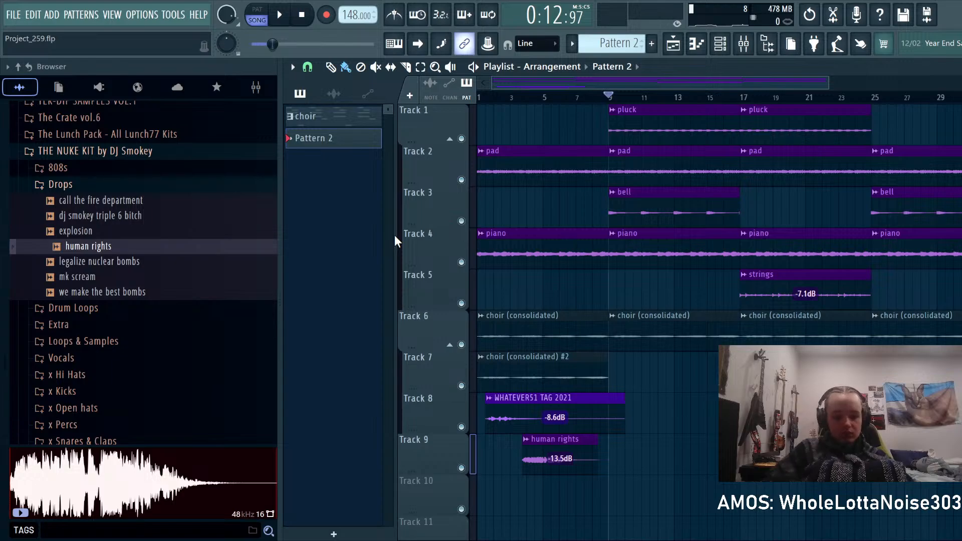
key(Return)
Step: Collapse the Drops folder and preview the classic smokey hat sample from THE NUKE KIT's x Hi Hats folder
scroll(75, 311, up, 4)
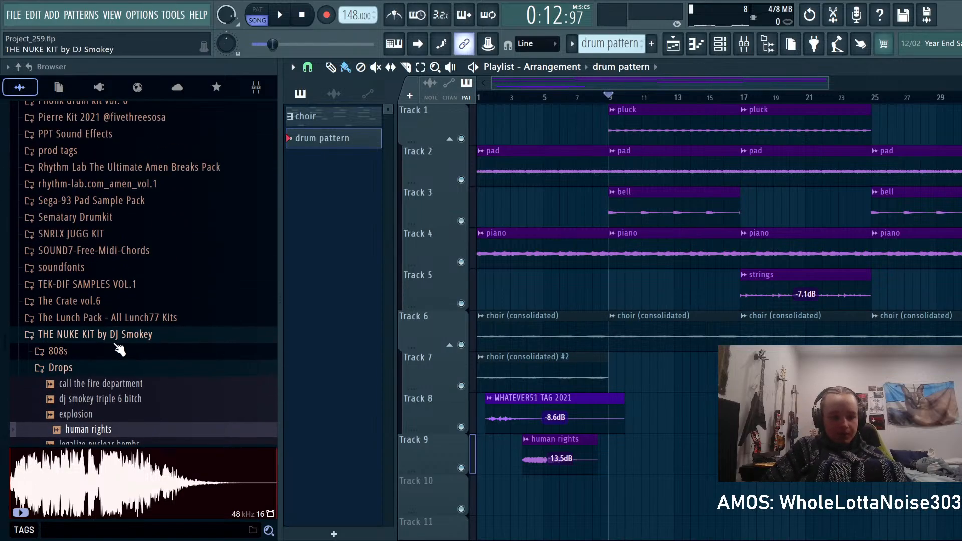
scroll(119, 349, down, 4)
click(95, 186)
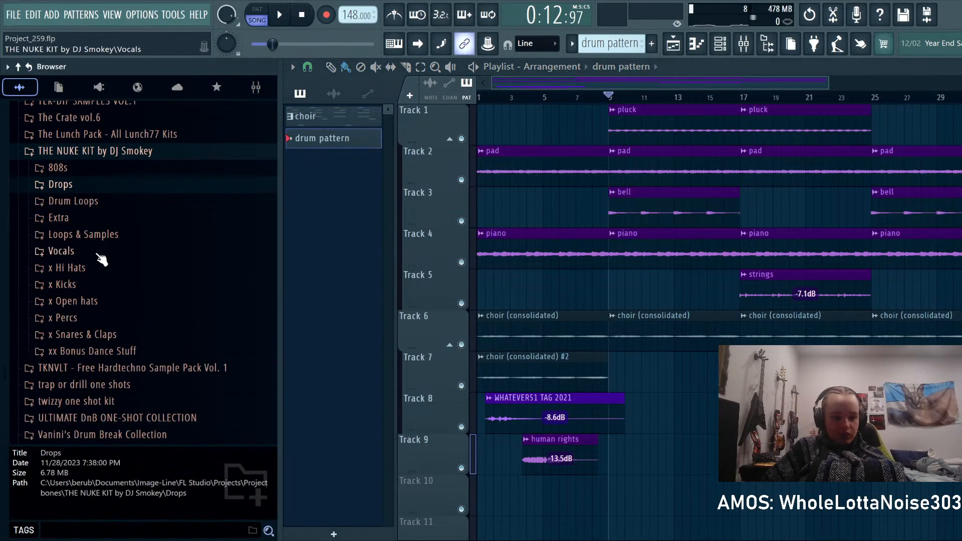
scroll(101, 259, up, 3)
click(66, 359)
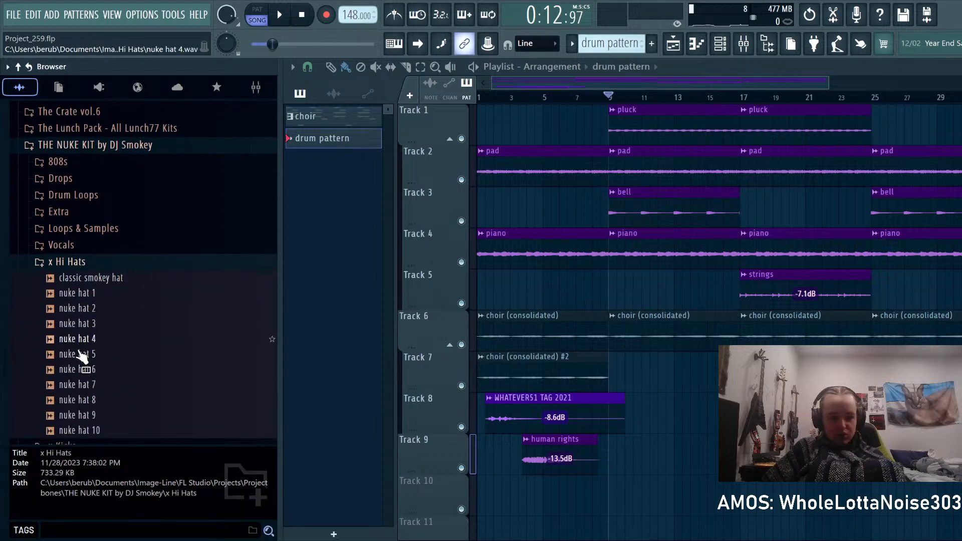
scroll(109, 351, up, 6)
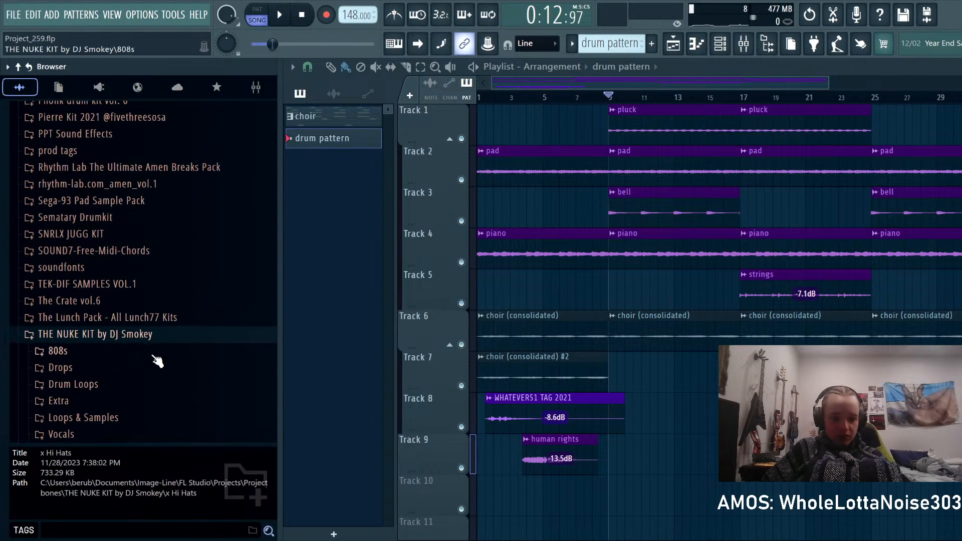
scroll(157, 361, down, 6)
click(108, 289)
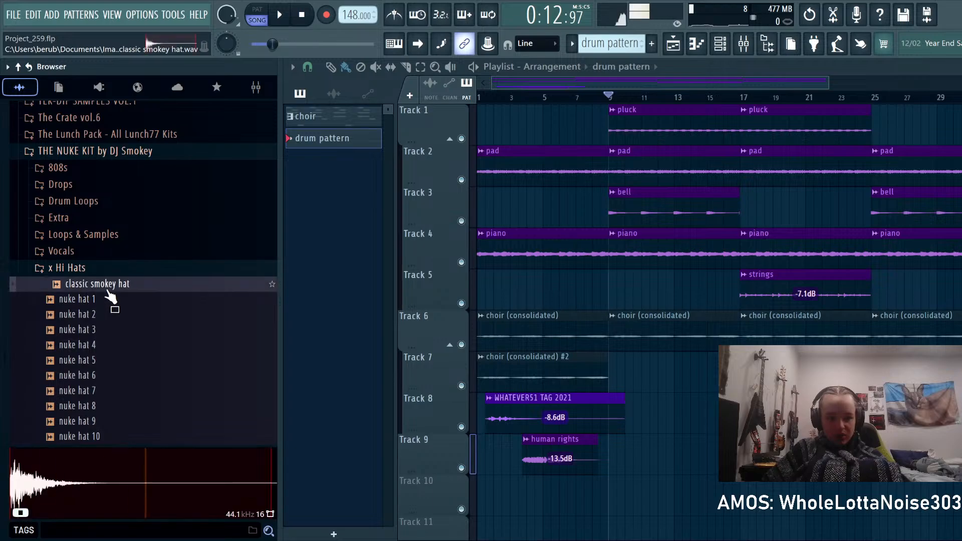
Step: Show the channel rack and add the classic smokey hat sample as a new channel
key(F6)
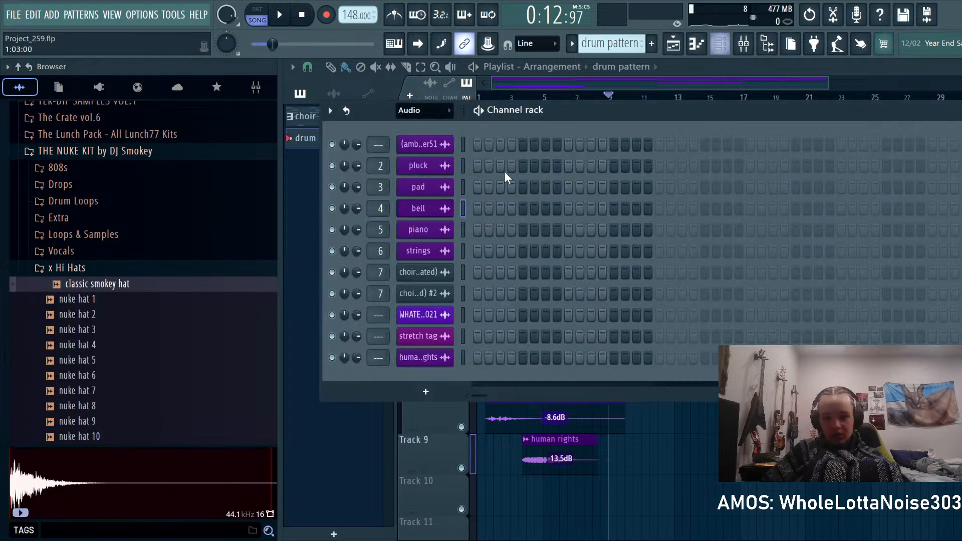
click(75, 268)
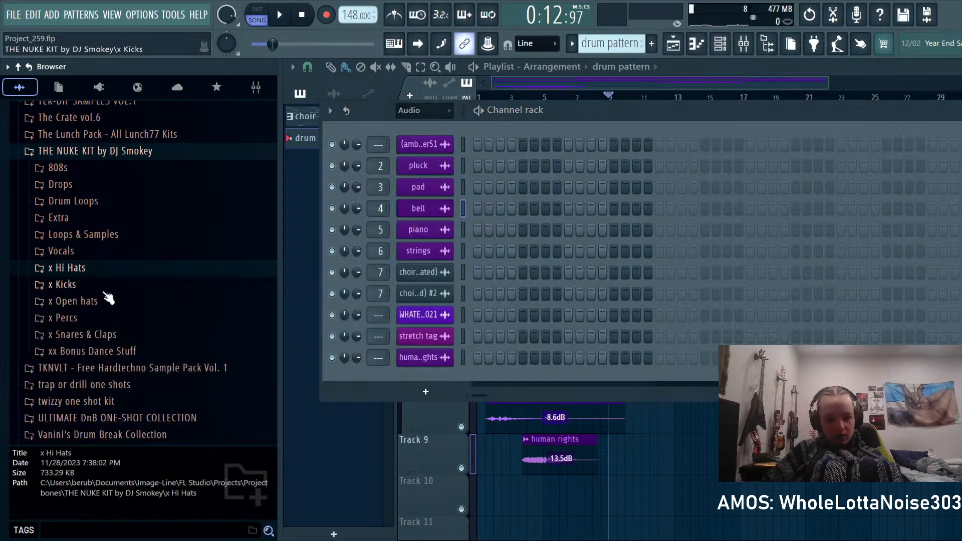
click(70, 268)
drag(91, 284, 510, 373)
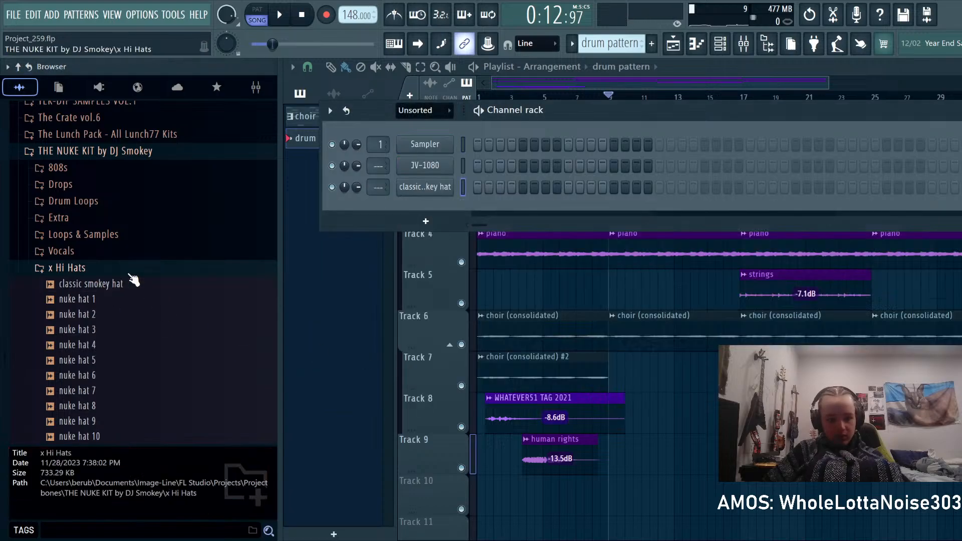
Step: Audition samples in THE NUKE KIT's x Snares & Claps folder and add clap 2 as a new channel
click(129, 275)
click(108, 284)
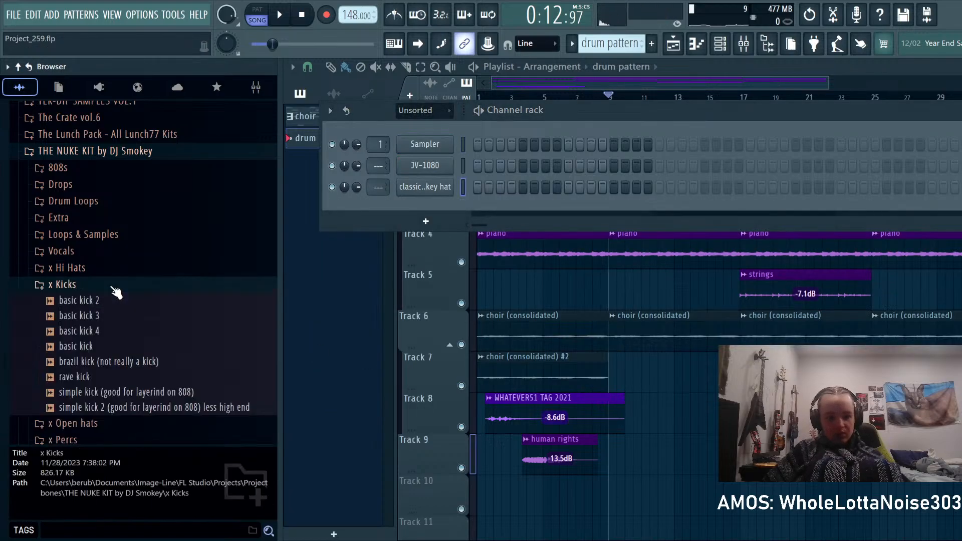
click(113, 287)
click(93, 319)
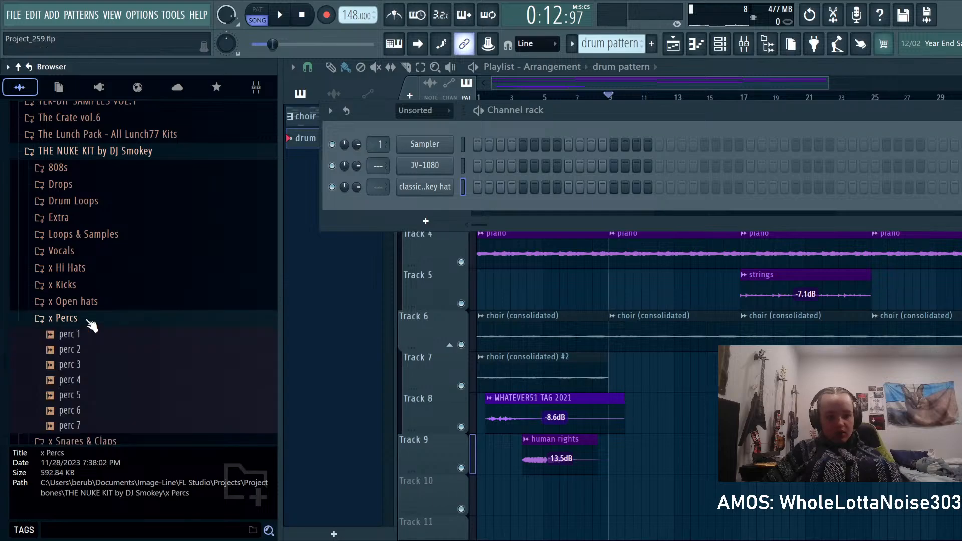
click(90, 319)
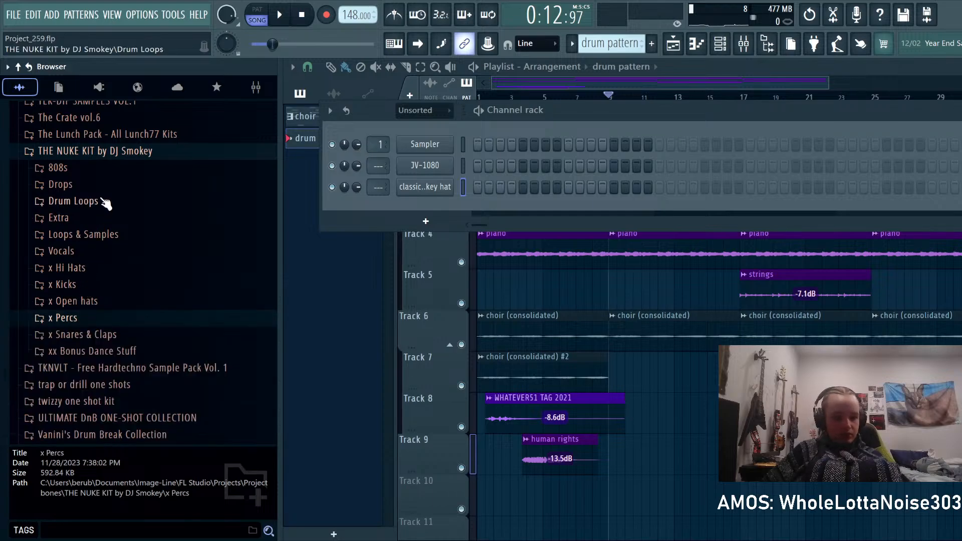
click(96, 334)
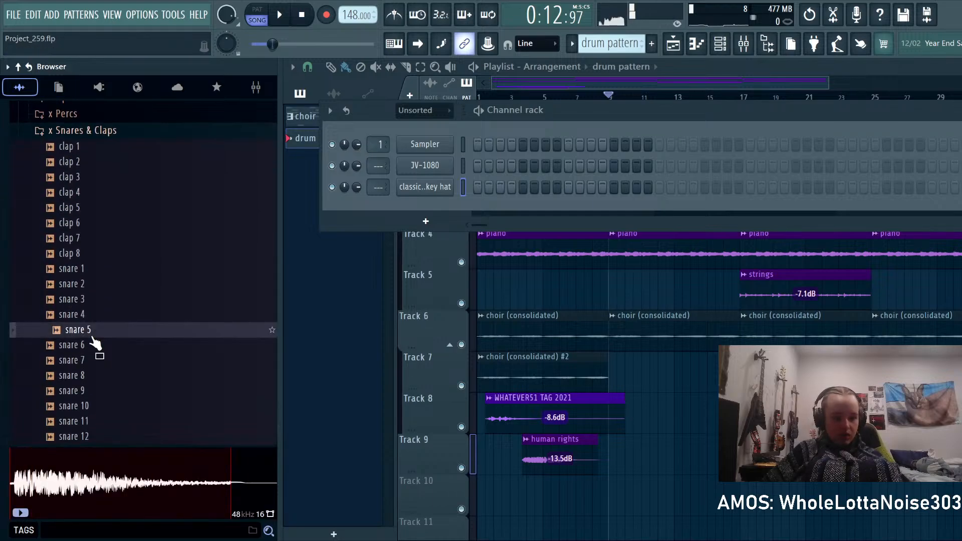
click(103, 168)
drag(103, 170, 472, 207)
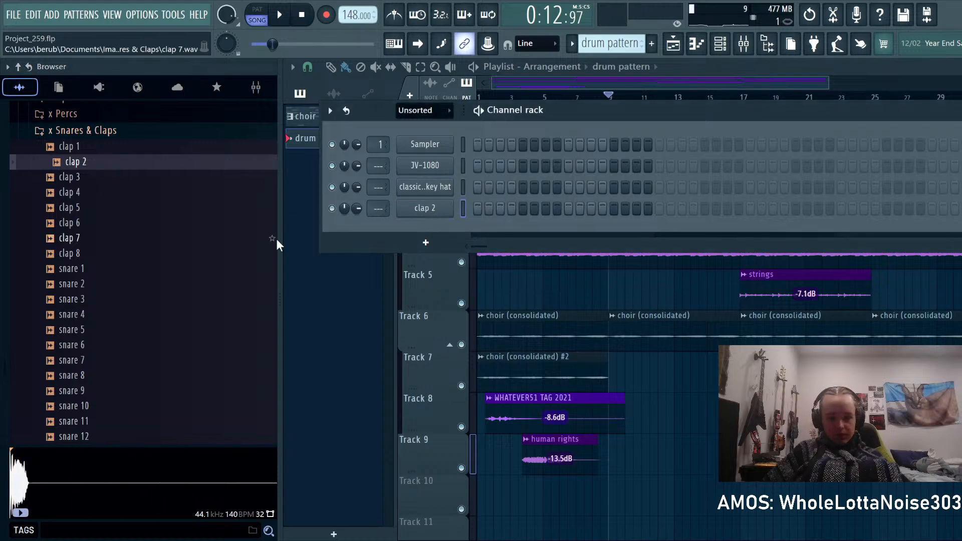
Step: Preview basic kick in THE NUKE KIT's x Kicks folder and add it as a new channel
click(82, 131)
scroll(95, 160, up, 3)
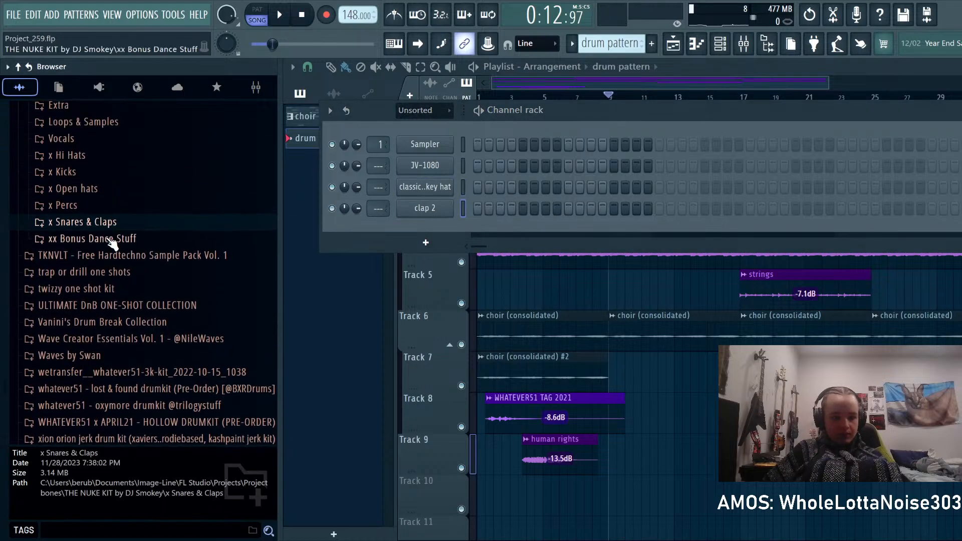
scroll(111, 243, up, 5)
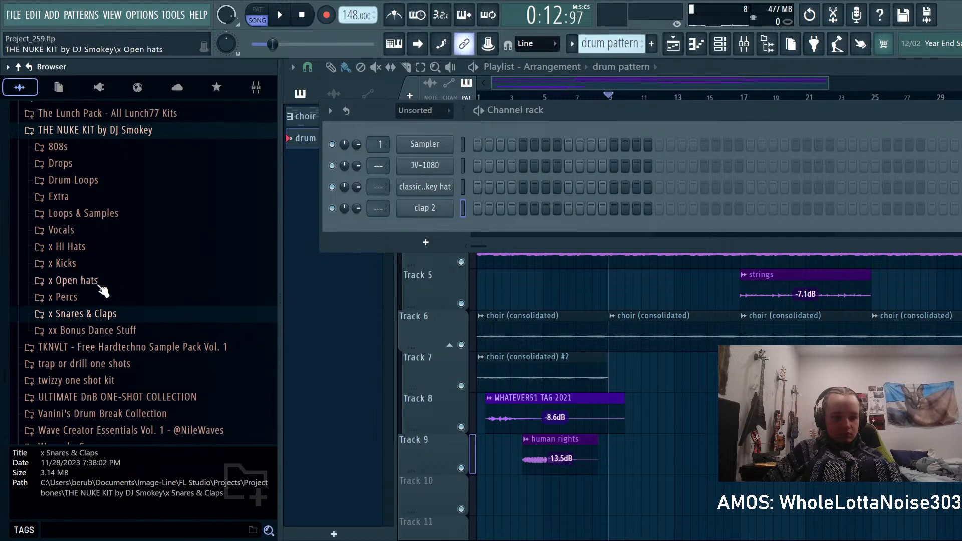
click(101, 263)
click(103, 279)
click(100, 326)
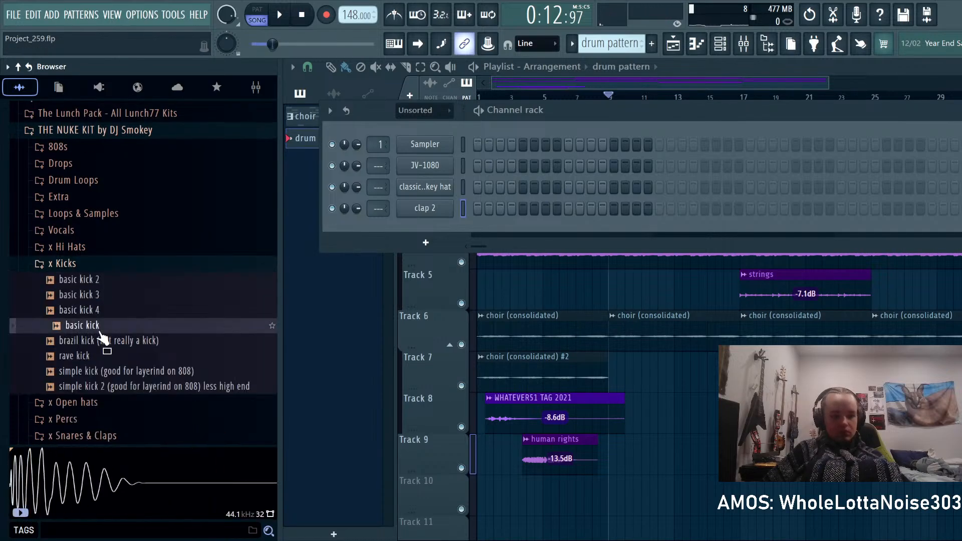
drag(99, 332, 423, 223)
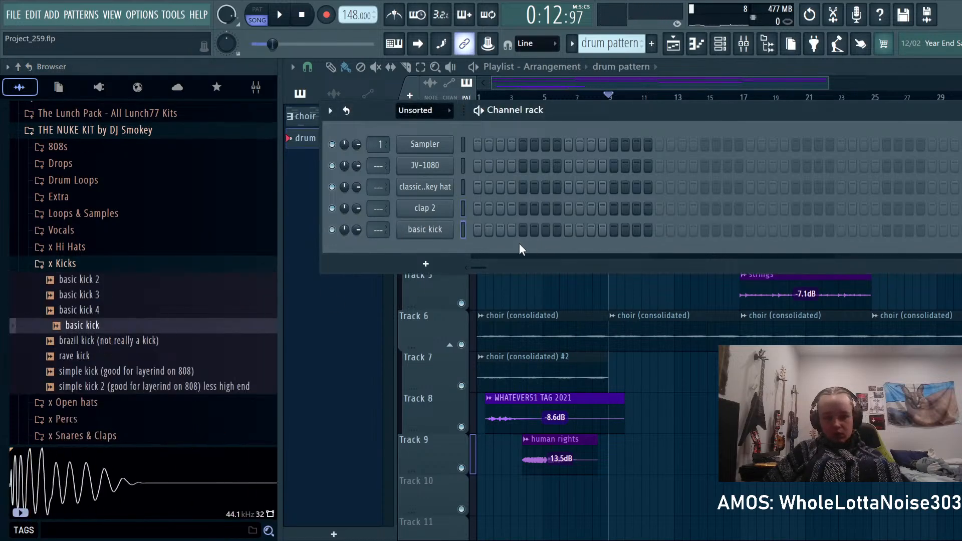
Step: Place the drum pattern on Track 9 at bar 9, and program basic kick on step 1 and clap 2 on steps 9 and 25
key(F6)
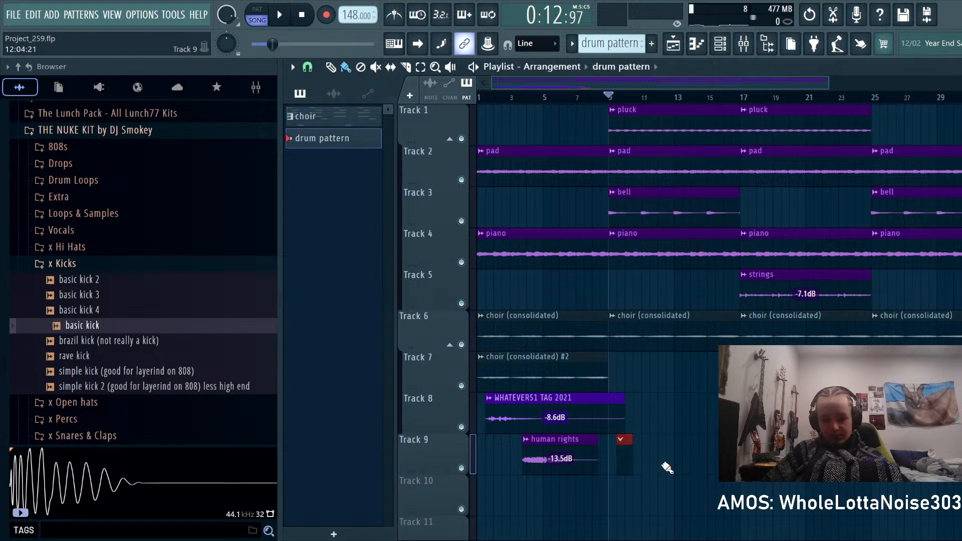
key(F6)
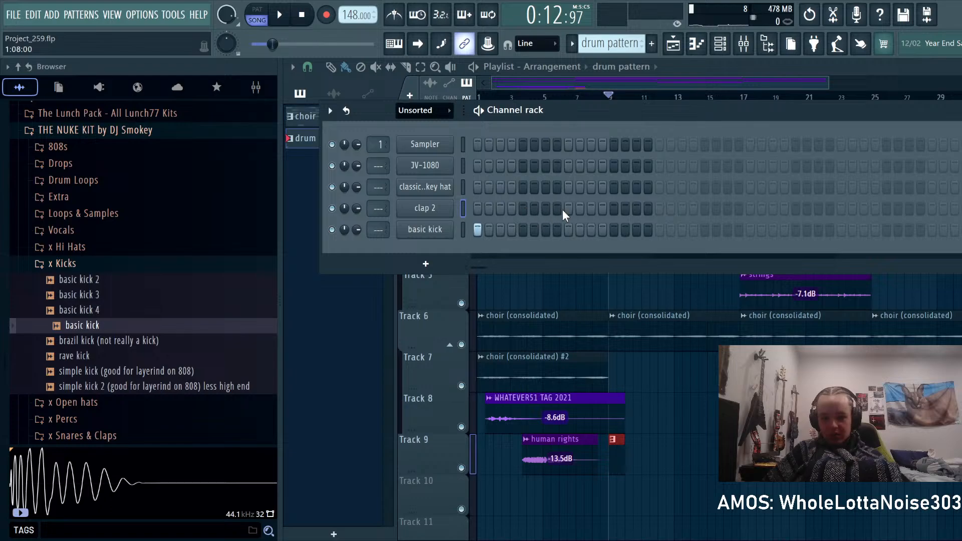
click(751, 208)
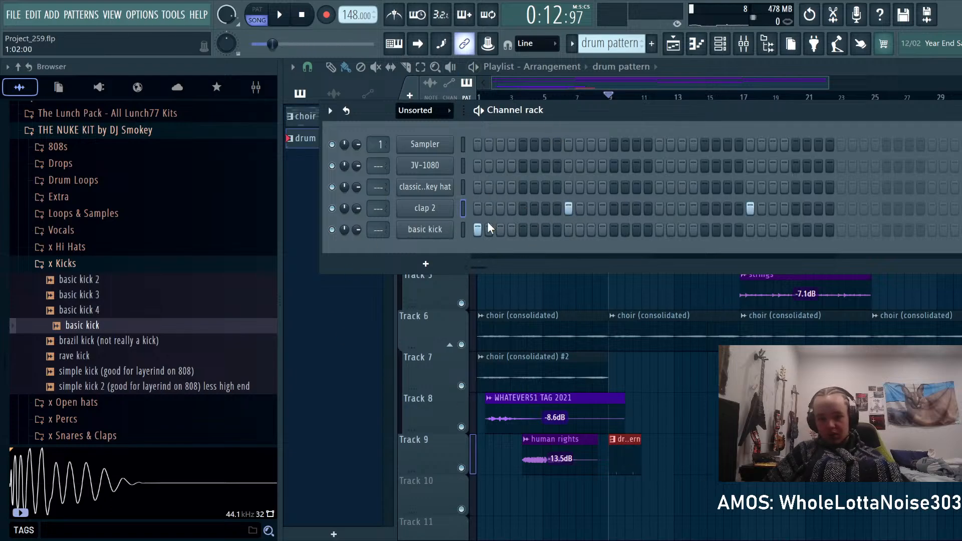
Step: Try the clap 2 hits on steps 5 and 13, and return them to steps 9 and 25
right_click(750, 208)
right_click(569, 208)
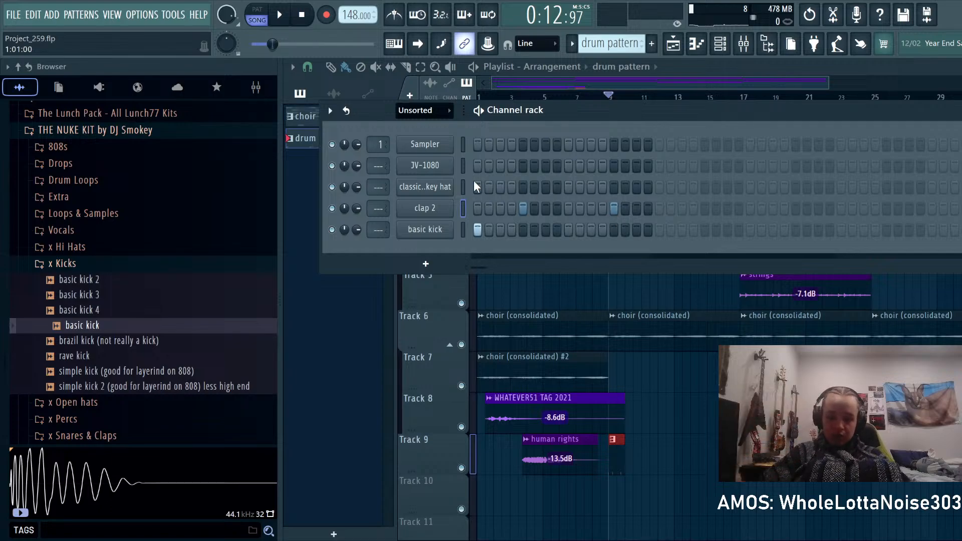
right_click(614, 208)
right_click(523, 208)
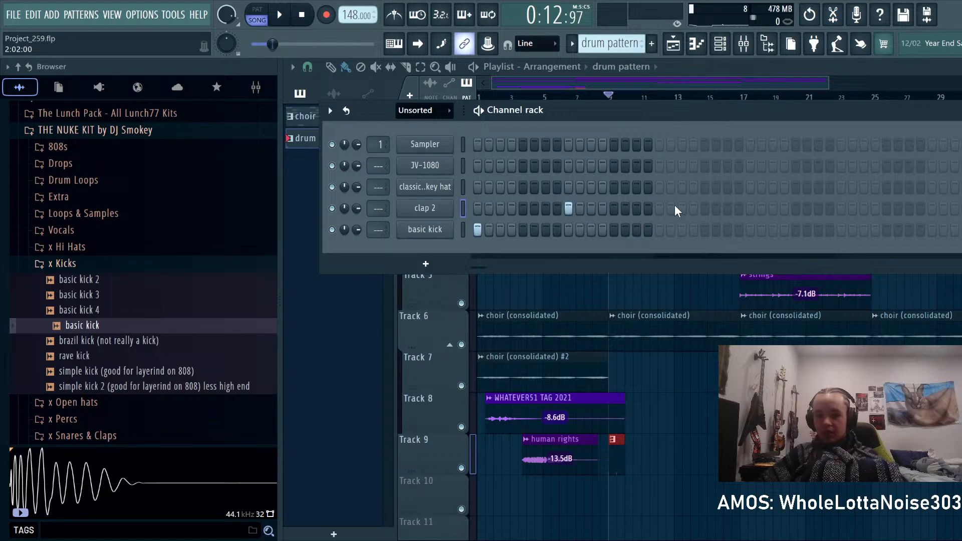
click(751, 208)
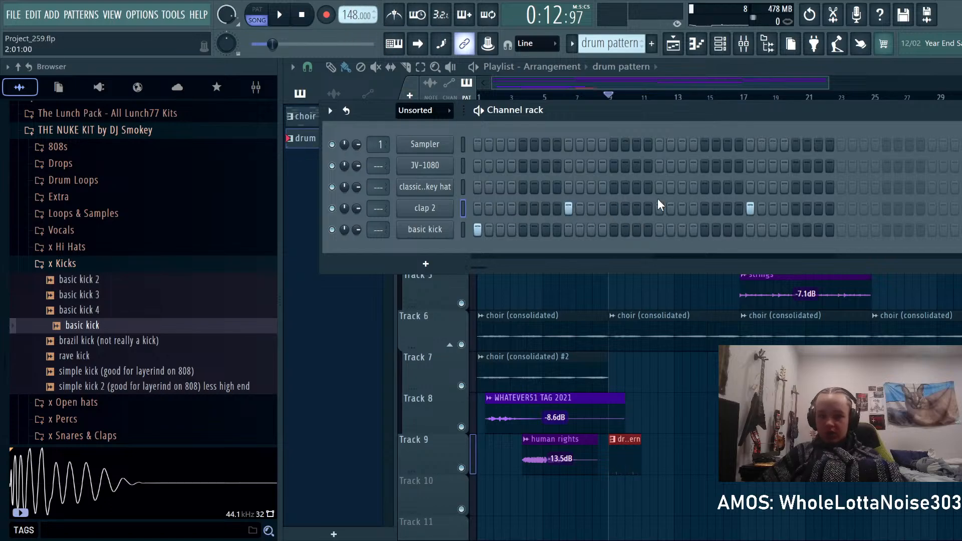
Step: Return to the playlist and play the arrangement from bar 9 to hear the drum pattern with the melody
click(683, 445)
scroll(611, 449, up, 5)
drag(667, 459, 780, 461)
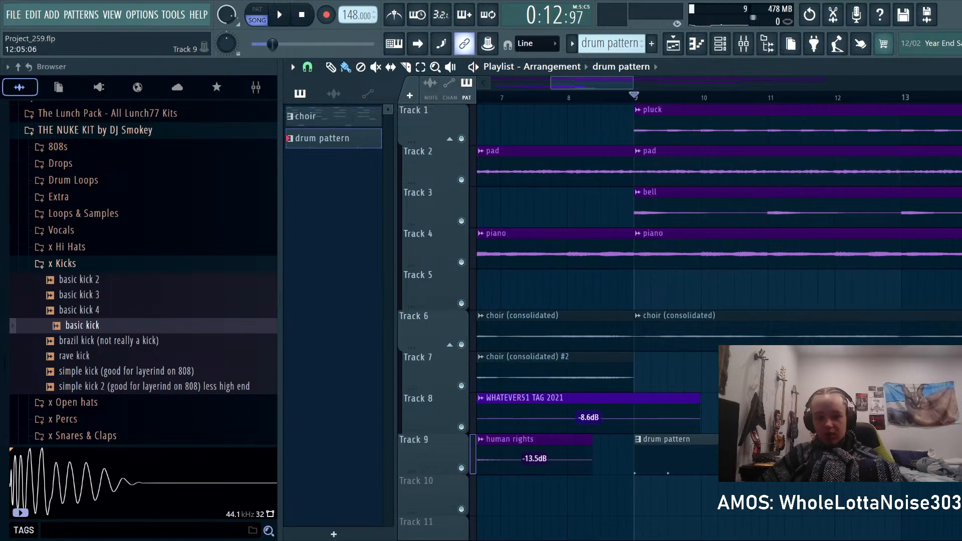
key(space)
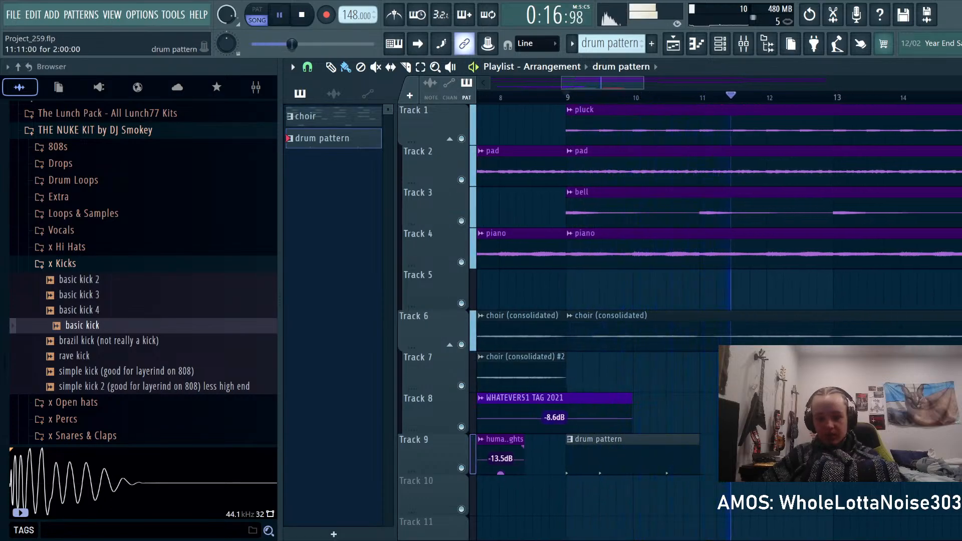
Step: Fill classic smokey hat on every second step of the drum pattern and show its notes in the piano roll
key(space)
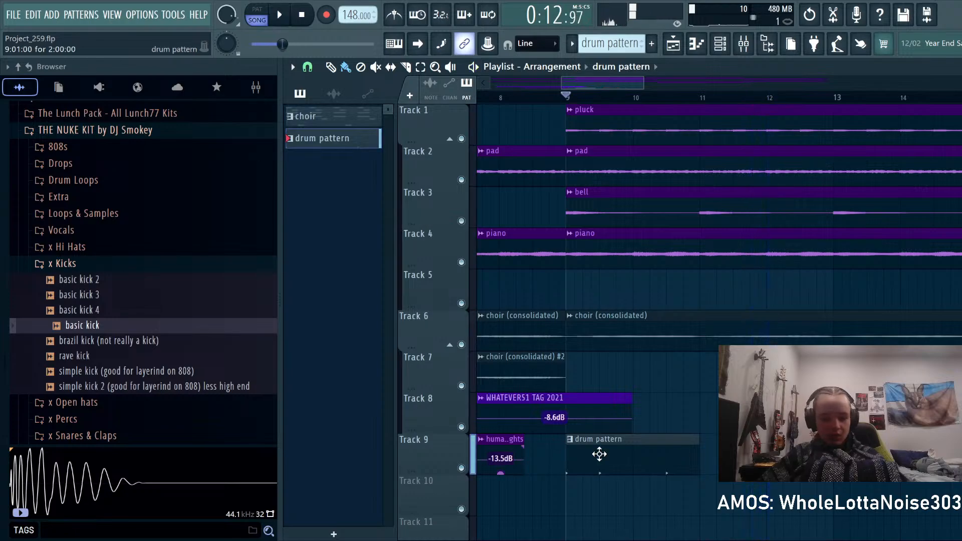
double_click(600, 455)
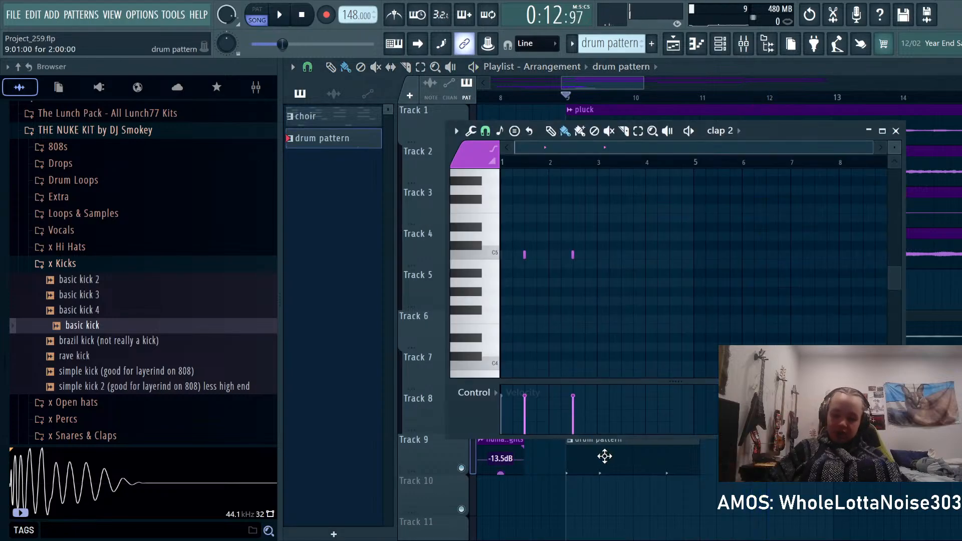
click(720, 45)
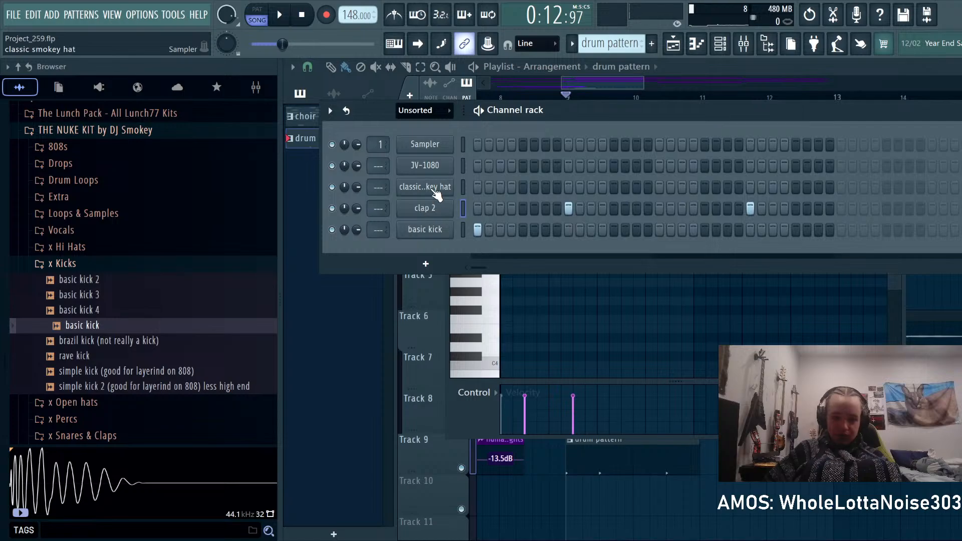
click(683, 337)
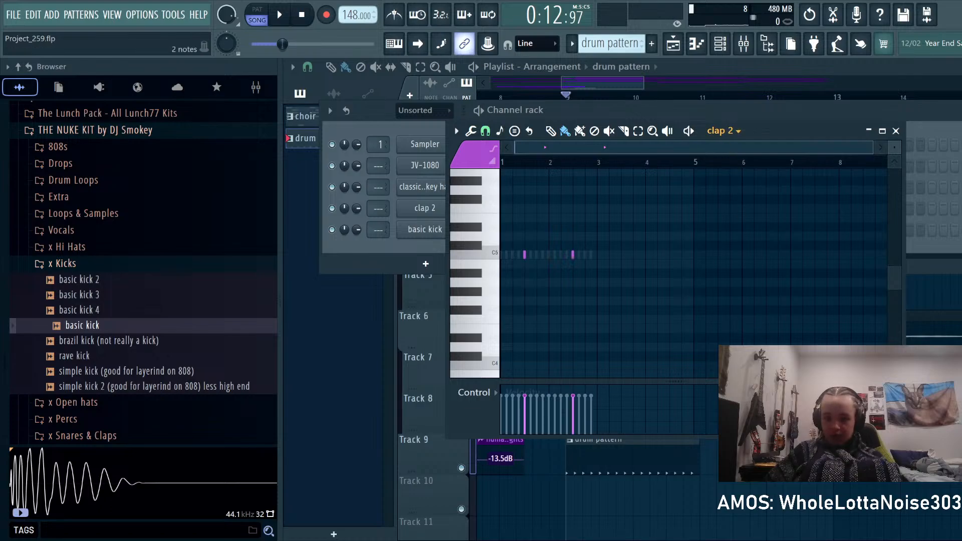
scroll(722, 131, up, 1)
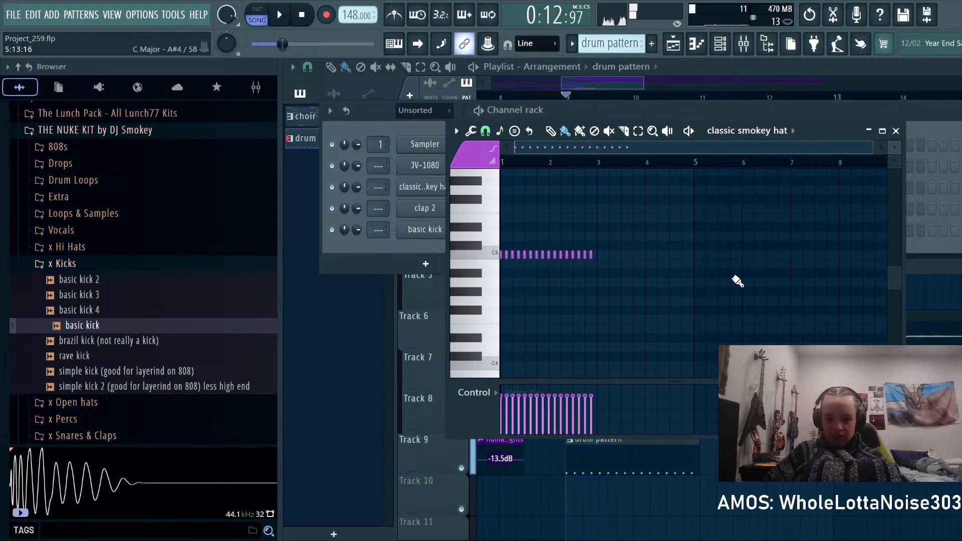
Step: Examine the sampler settings of classic smokey hat, clap 2 and basic kick
click(384, 246)
click(425, 187)
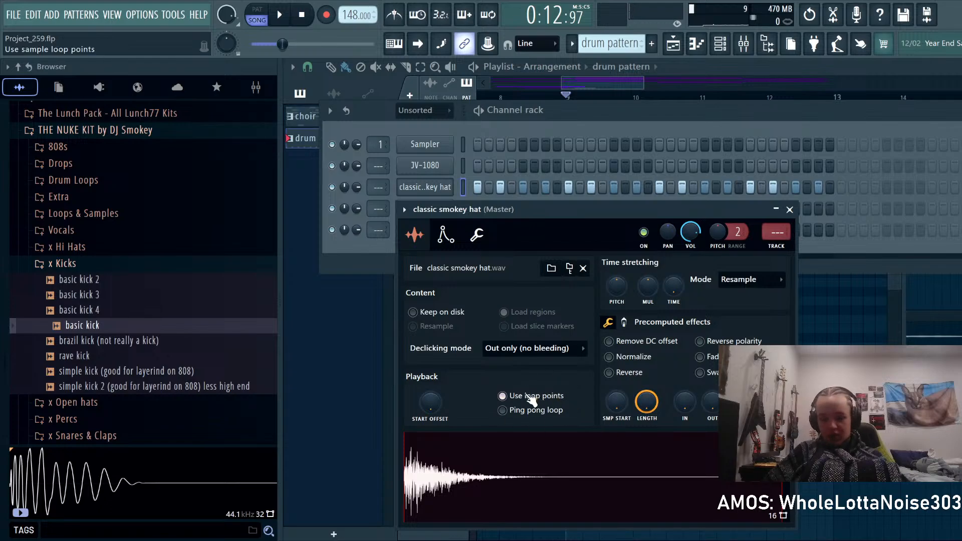
click(425, 208)
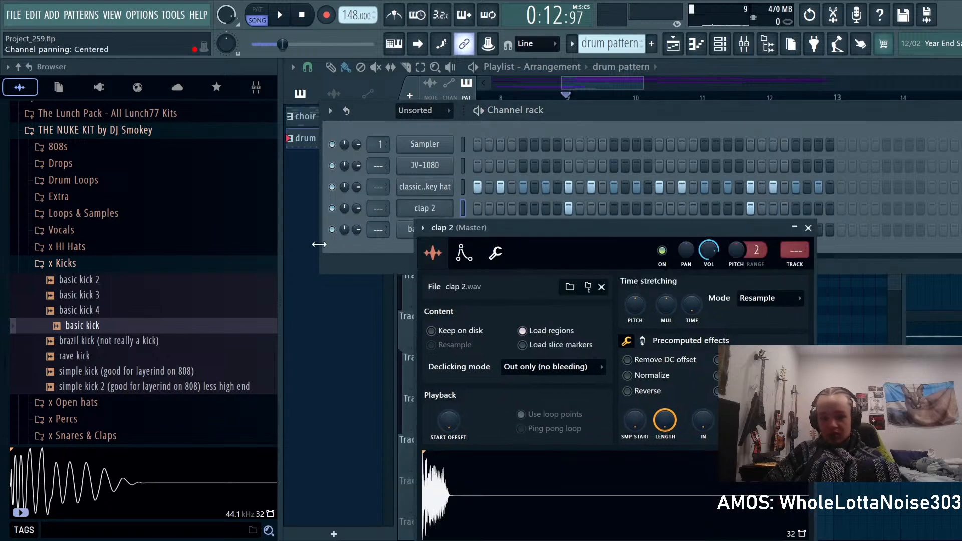
click(409, 230)
click(724, 262)
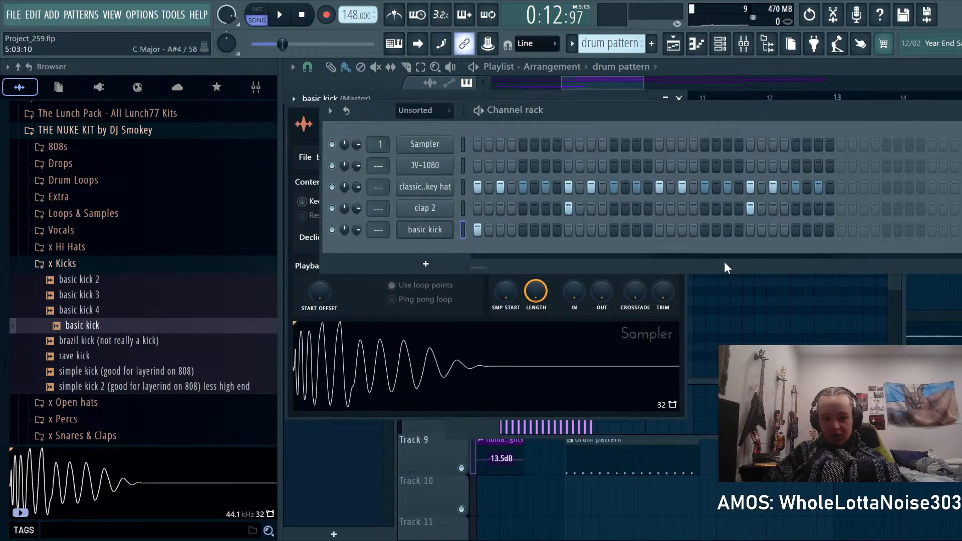
Step: Bring back the playlist and play from bar 9 to hear the hi-hats in the arrangement
key(F7)
key(F12)
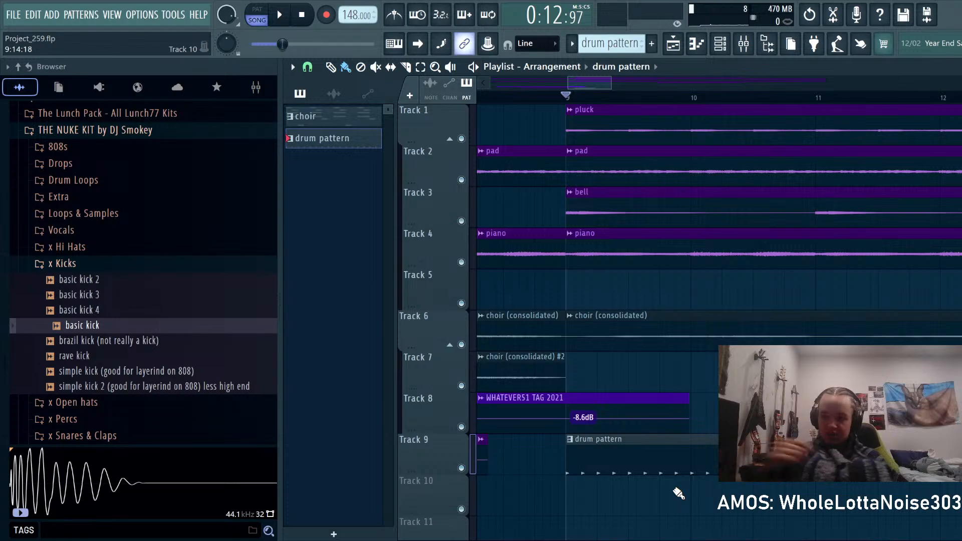
key(space)
scroll(679, 494, down, 3)
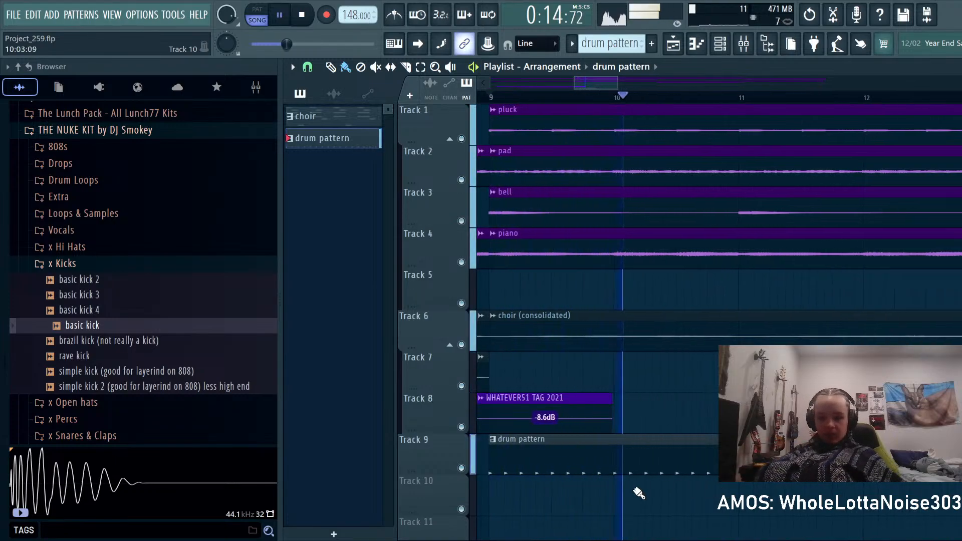
key(space)
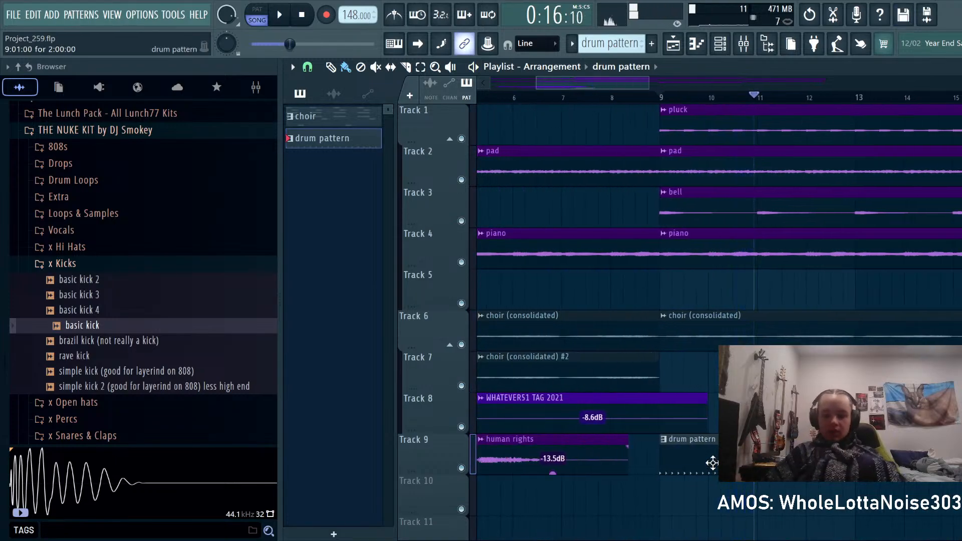
Step: Open the Track 9 drum pattern's classic smokey hat notes for editing in the piano roll, showing the C5 row from bar 1
double_click(712, 463)
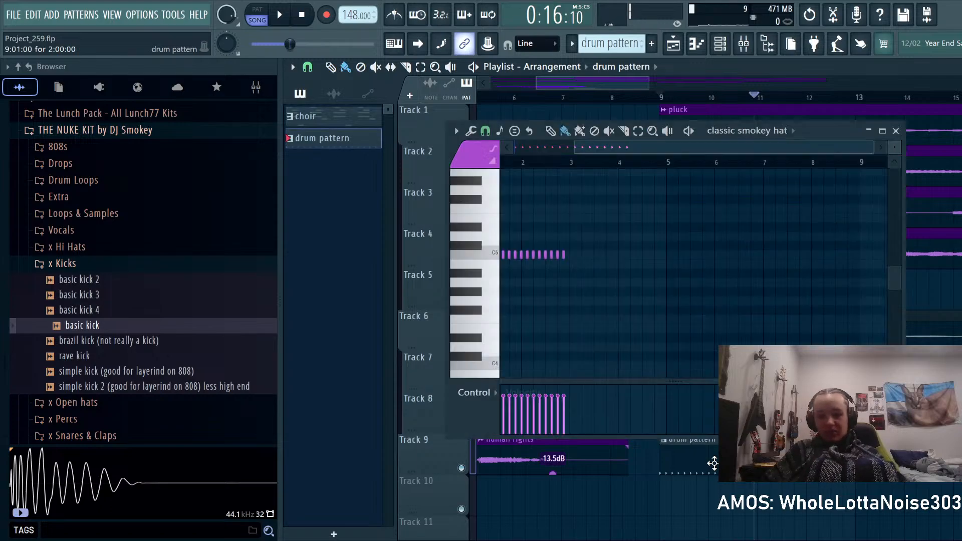
scroll(590, 293, up, 2)
scroll(627, 306, down, 4)
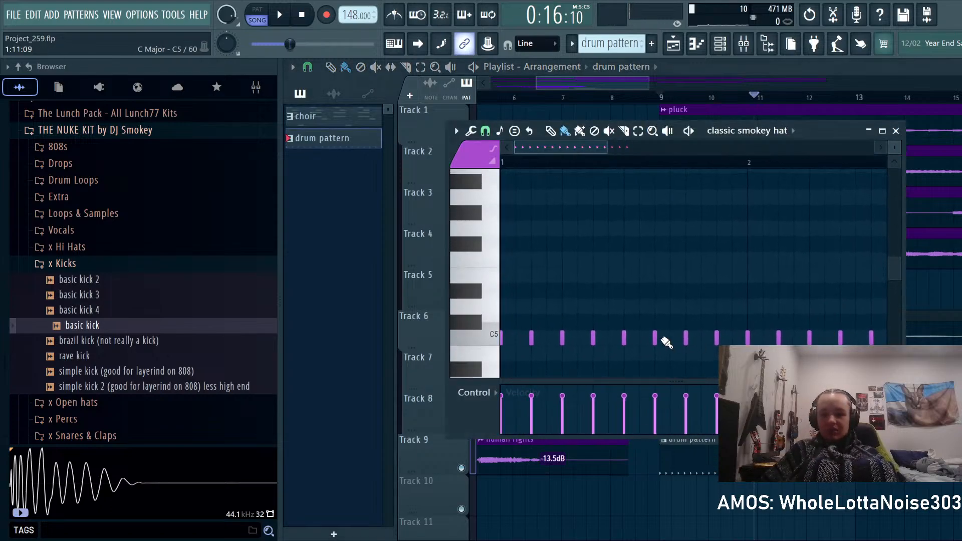
scroll(564, 320, down, 4)
scroll(562, 321, up, 6)
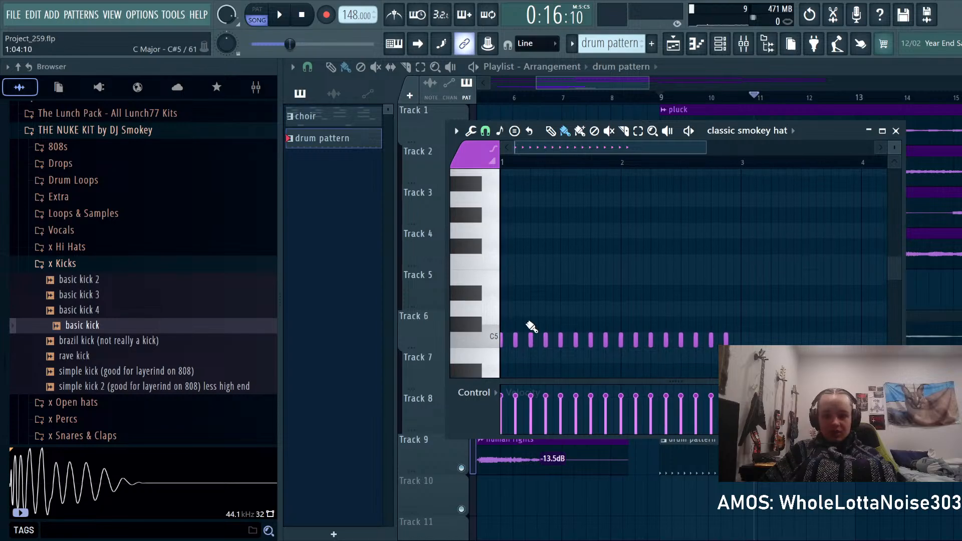
scroll(532, 311, down, 2)
scroll(453, 167, up, 2)
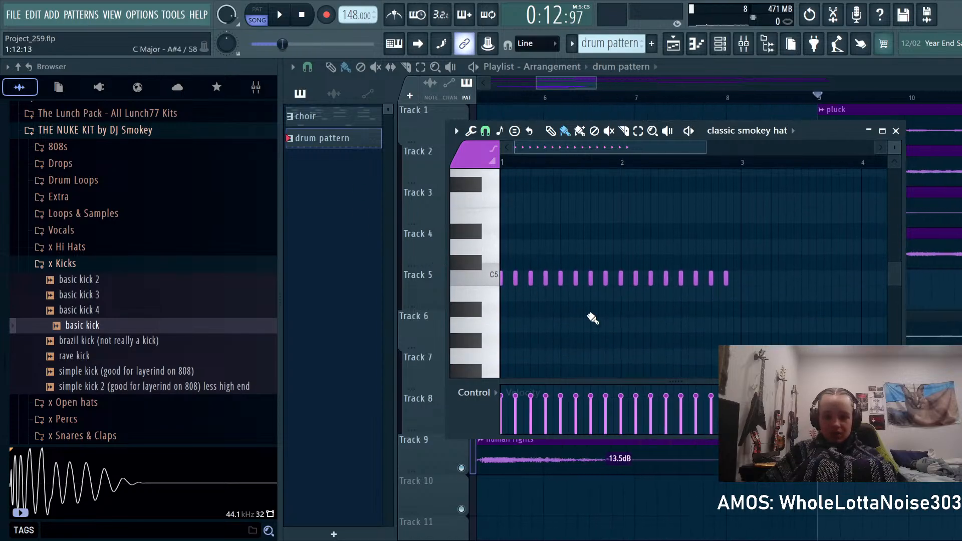
scroll(592, 318, up, 7)
scroll(584, 331, down, 4)
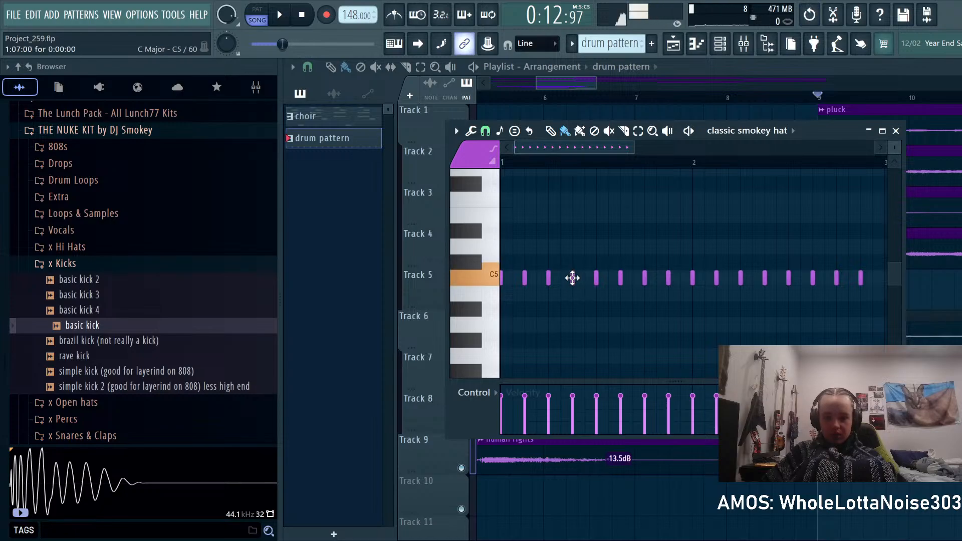
Step: Try an extra C5 hat hit on step 10 of bar 1, and place it on step 12 instead
key(space)
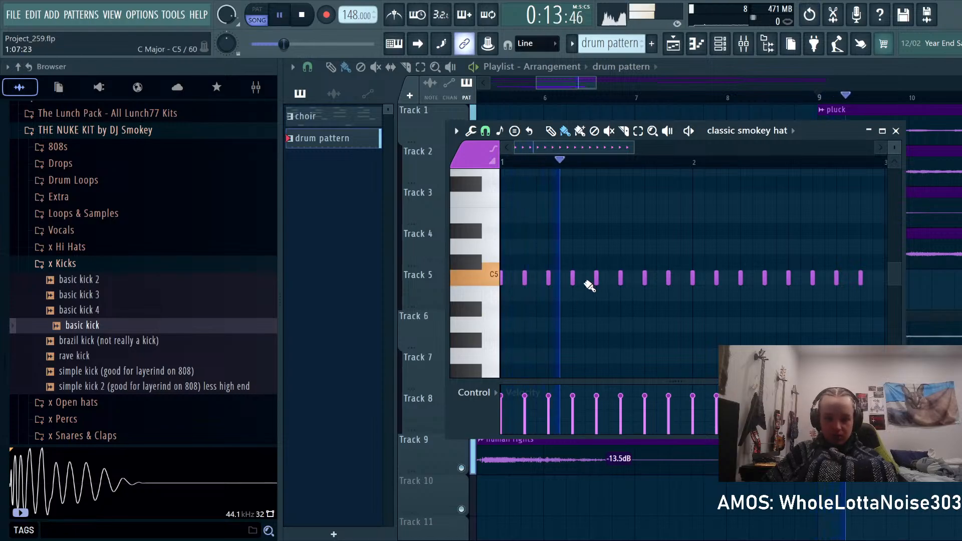
key(space)
key(space)
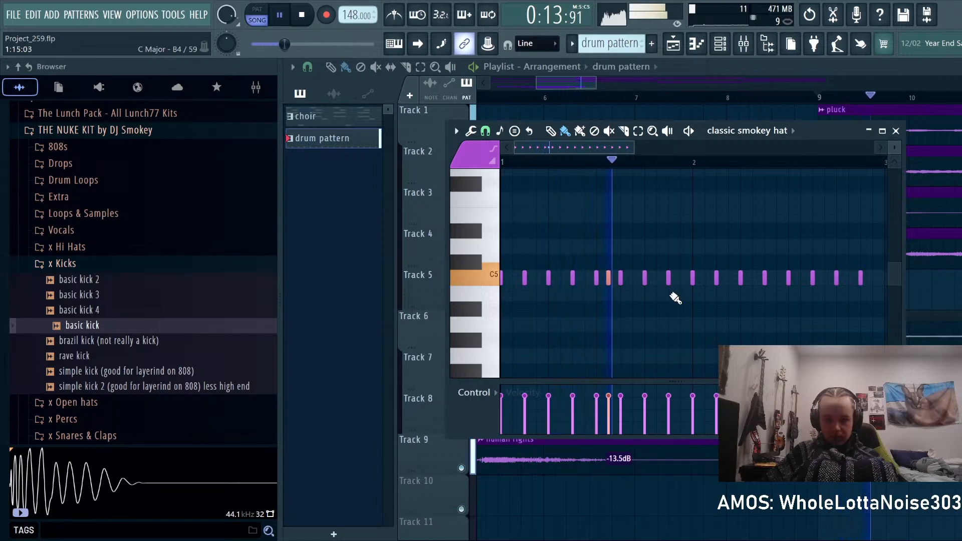
key(space)
key(space)
click(633, 278)
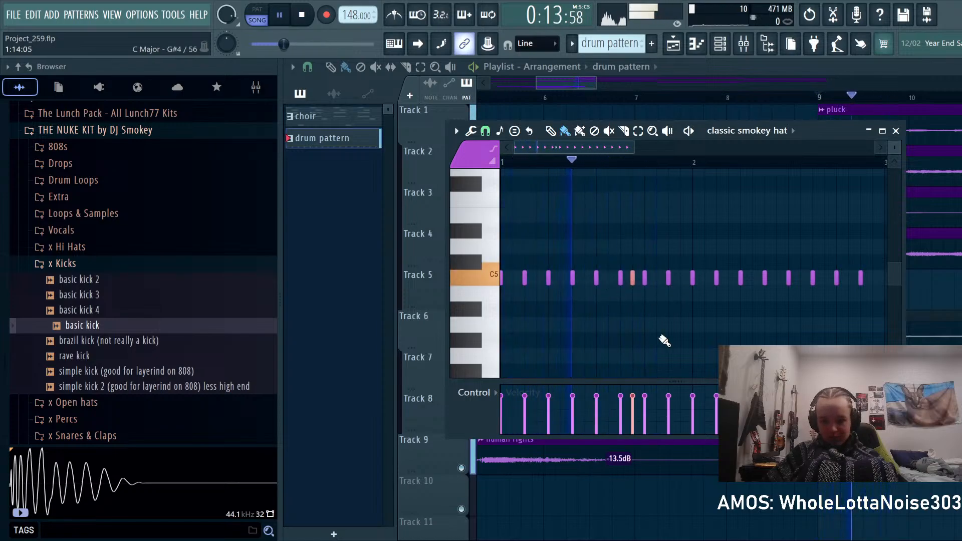
key(space)
scroll(752, 298, right, 3)
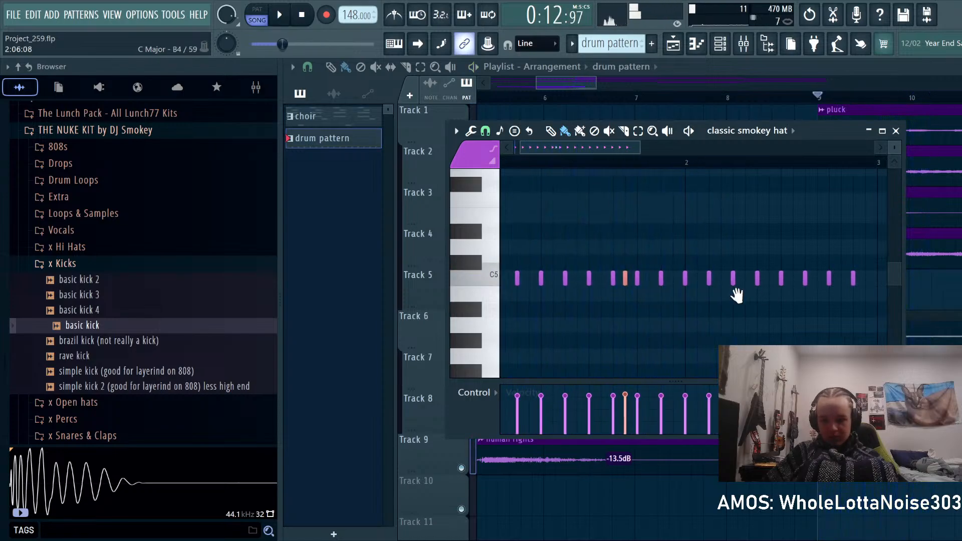
scroll(733, 295, down, 2)
click(712, 281)
right_click(712, 281)
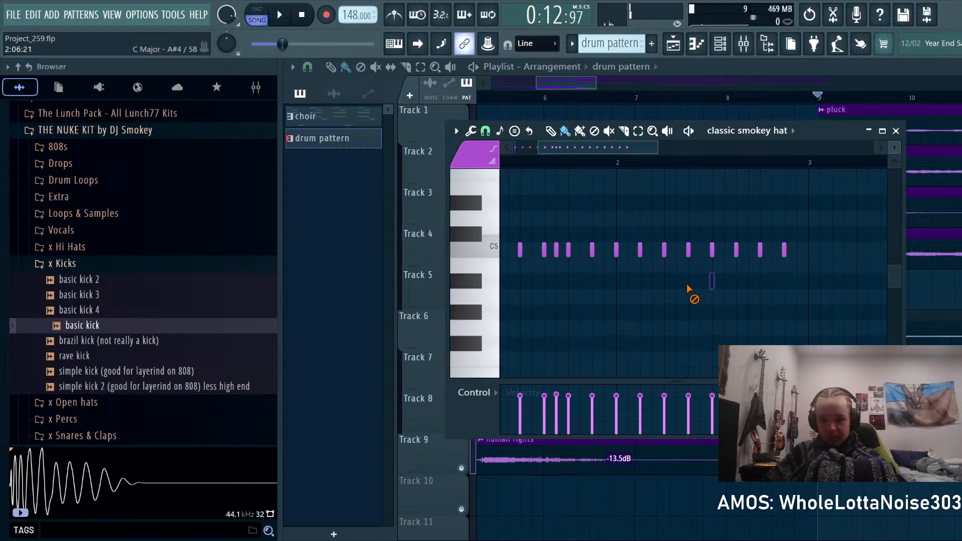
Step: Play the drum pattern to check the extra hat hit on step 12 of bar 1
scroll(527, 279, up, 3)
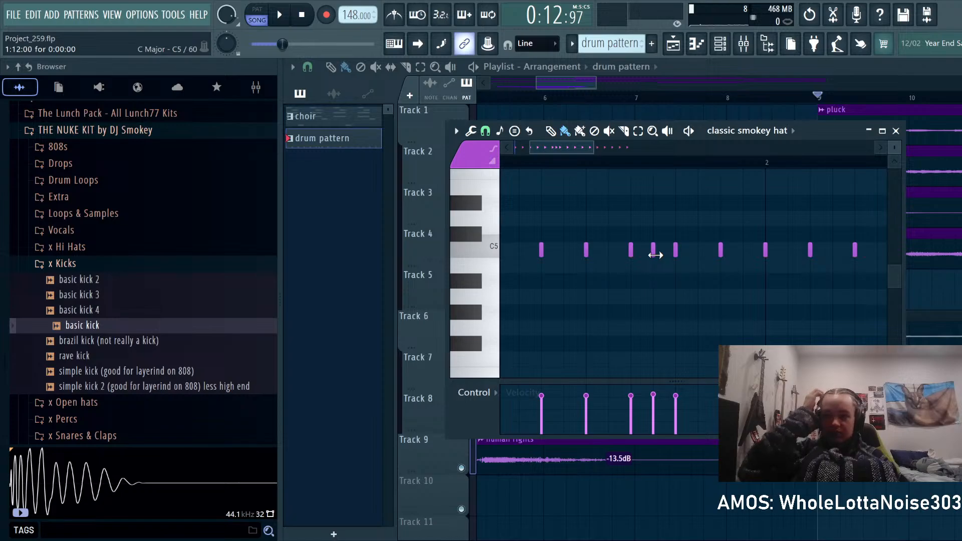
key(space)
scroll(625, 277, down, 4)
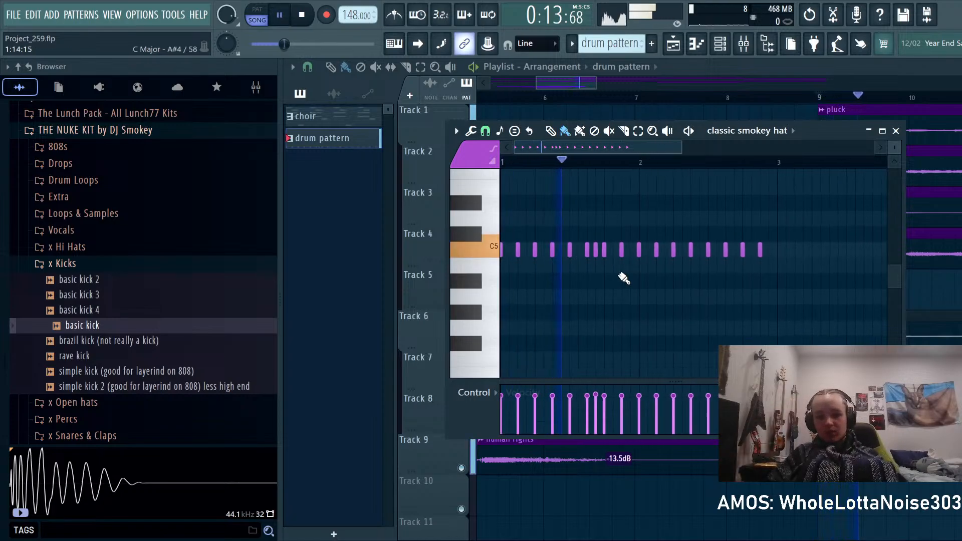
scroll(652, 296, up, 2)
key(space)
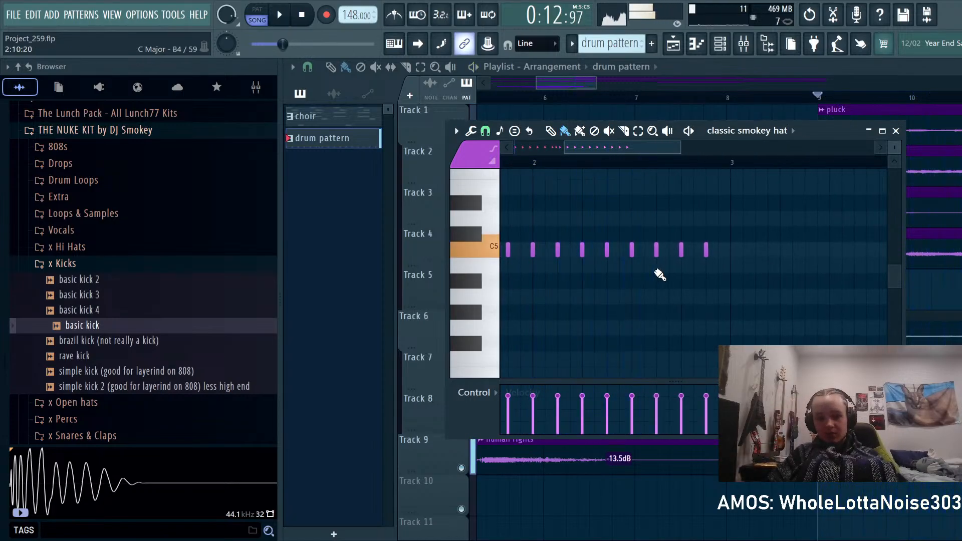
Step: Add a two-step-long A#4 hat note starting on step 9 of bar 2
click(657, 281)
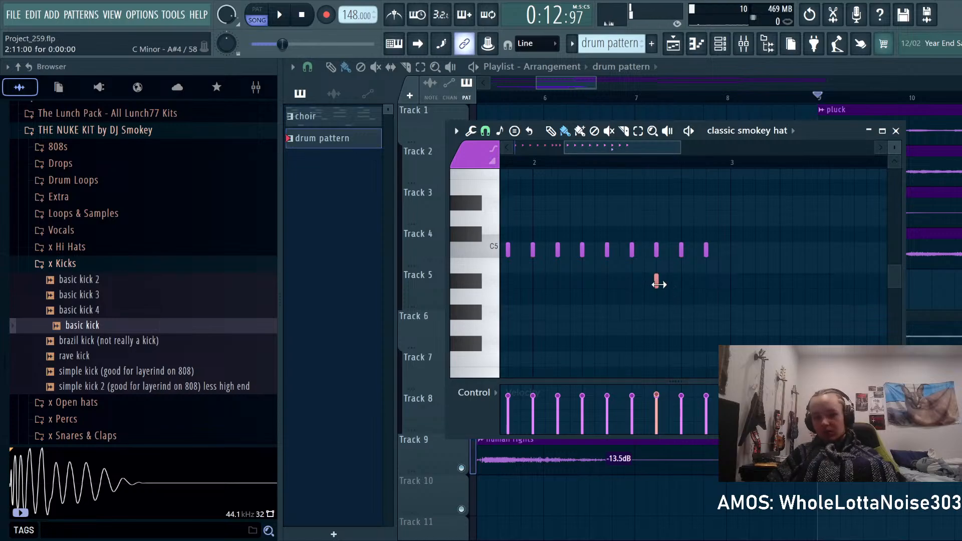
scroll(672, 323, up, 2)
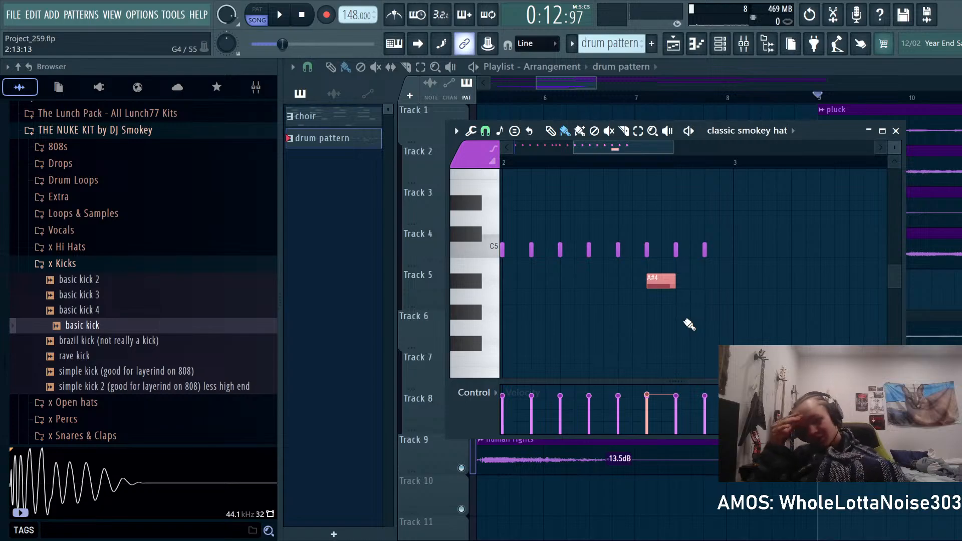
drag(655, 281, 628, 281)
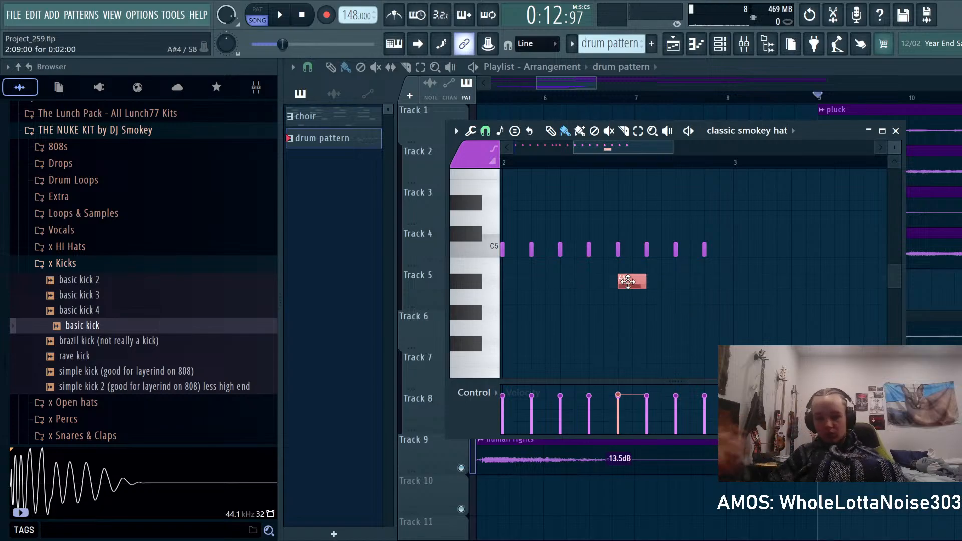
Step: Chop the A#4 hat note into a roll of eight even slices and play it
key(ctrl+u)
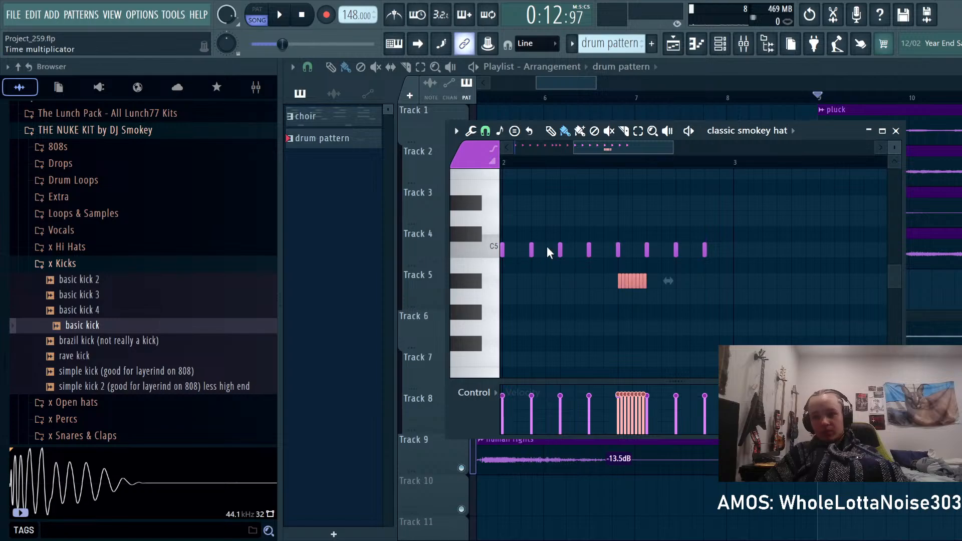
click(583, 179)
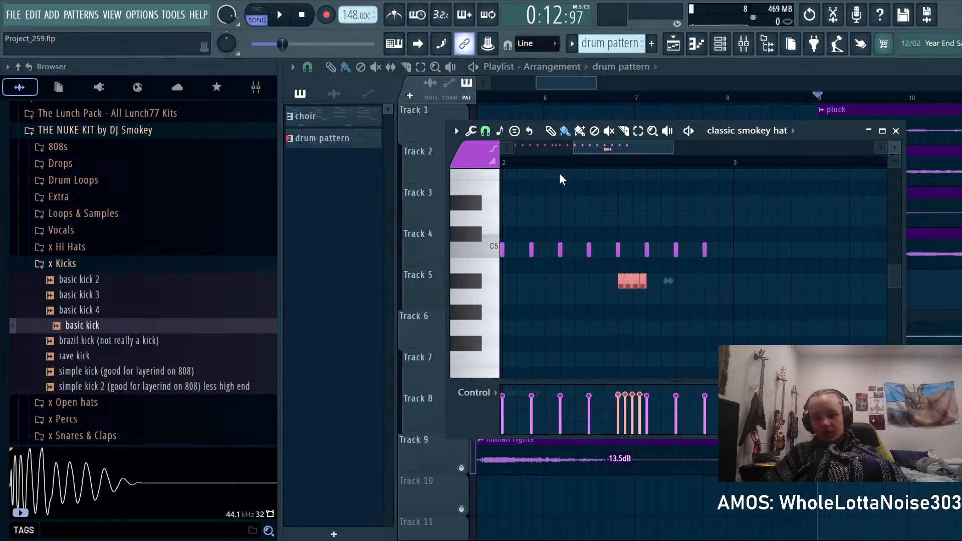
key(ctrl+u)
key(space)
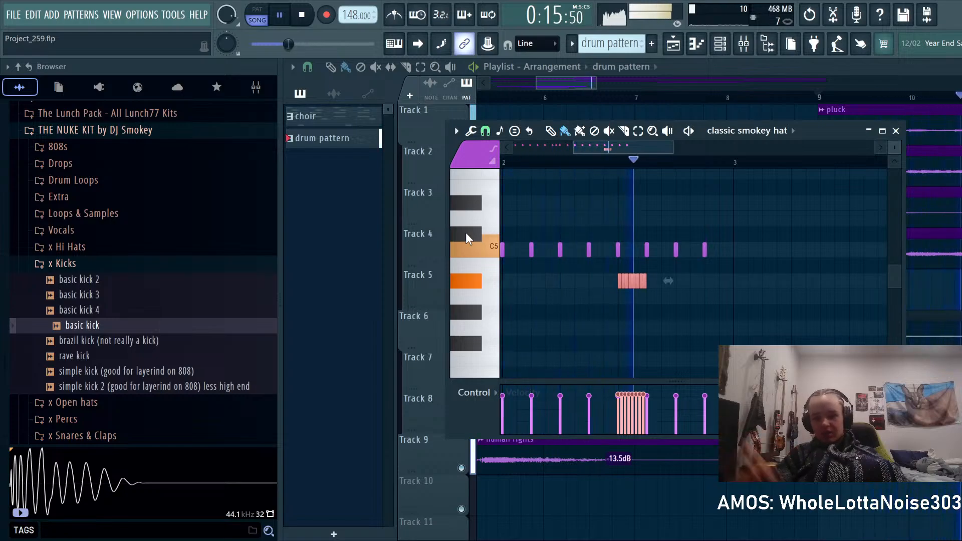
Step: Try the A#4 roll as four slices in playback, and restore the eight-slice version
key(space)
key(ctrl+z)
key(space)
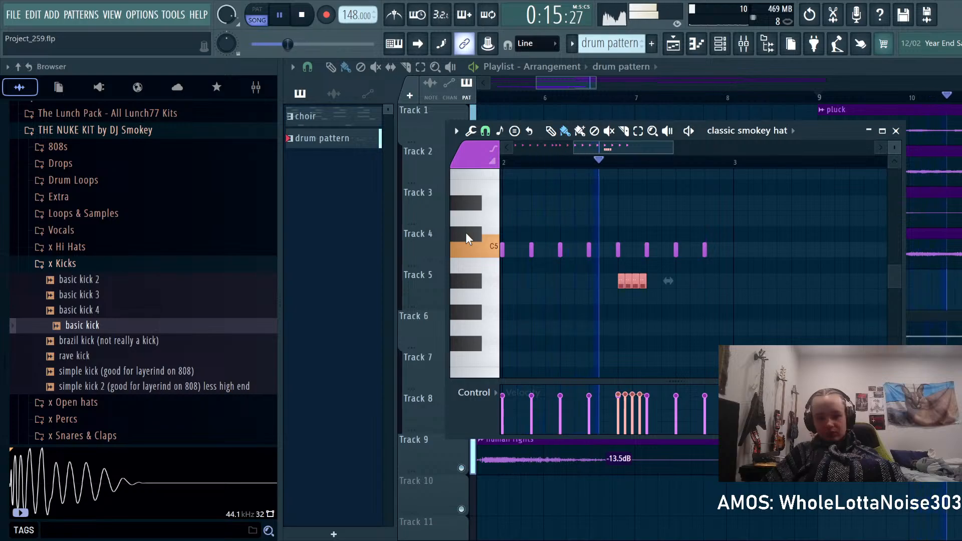
key(space)
key(ctrl+z)
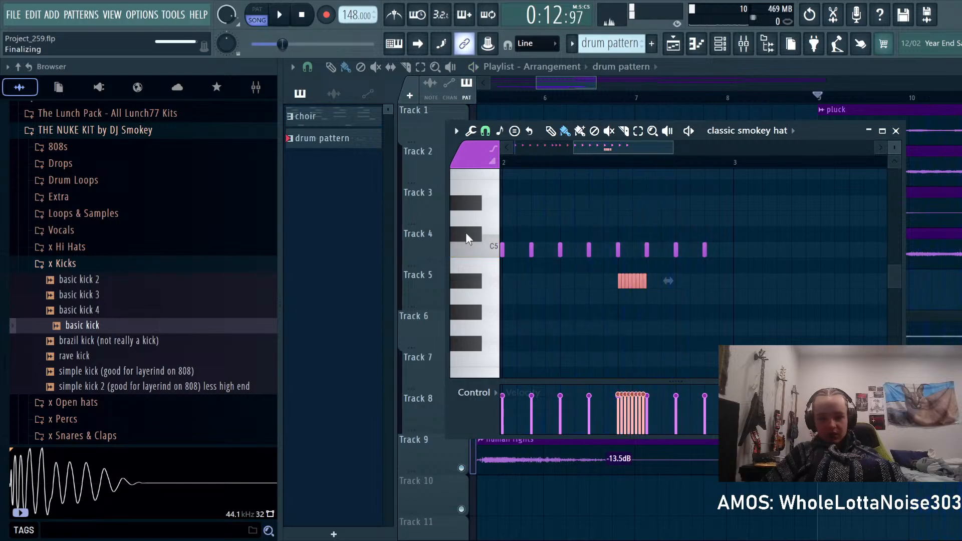
Step: Lower the velocity of the eight A#4 roll slices slightly and deselect them
ctrl+scroll(631, 337, up, 2)
alt+scroll(625, 336, down, 2)
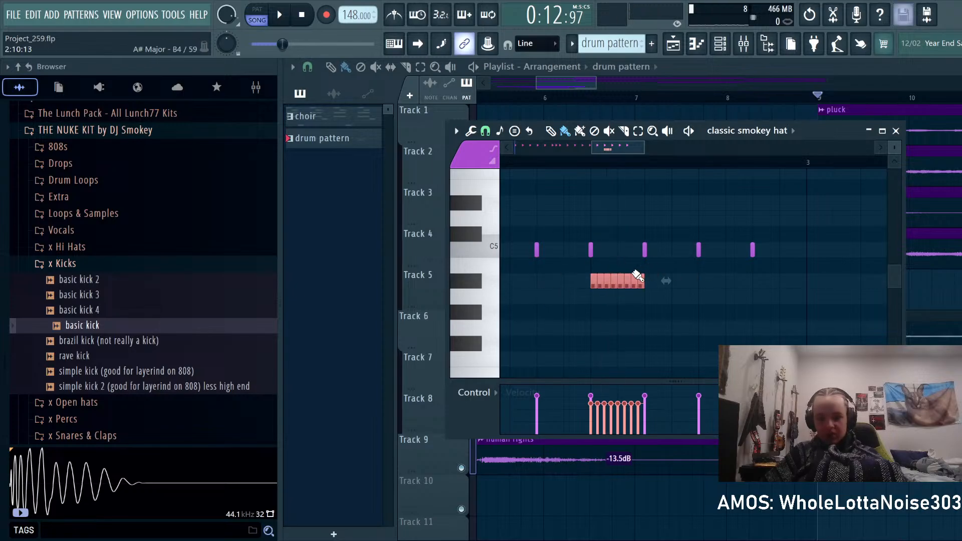
key(ctrl+d)
Step: Play the hat pattern with the roll, and remove the C5 hat hit on step 3 of bar 1
ctrl+scroll(656, 330, down, 4)
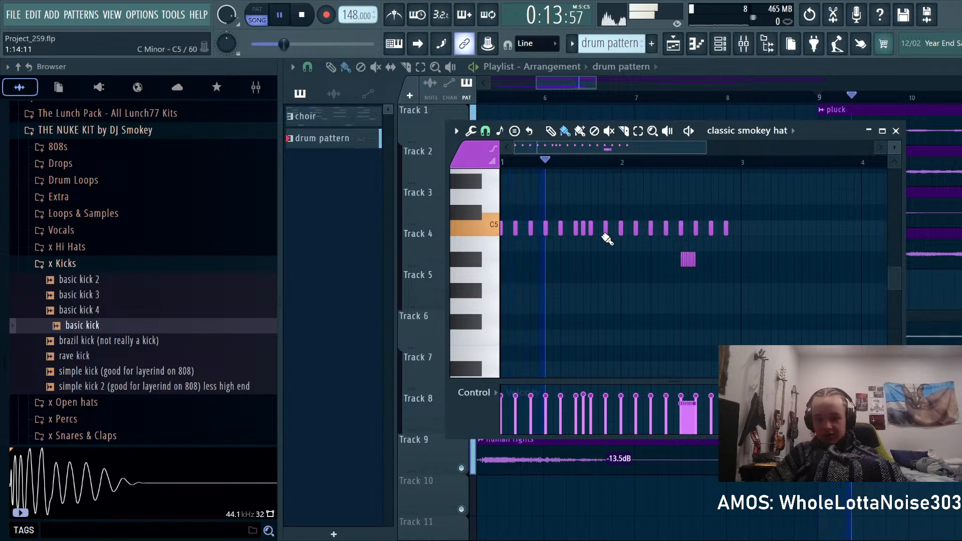
scroll(506, 260, up, 3)
key(space)
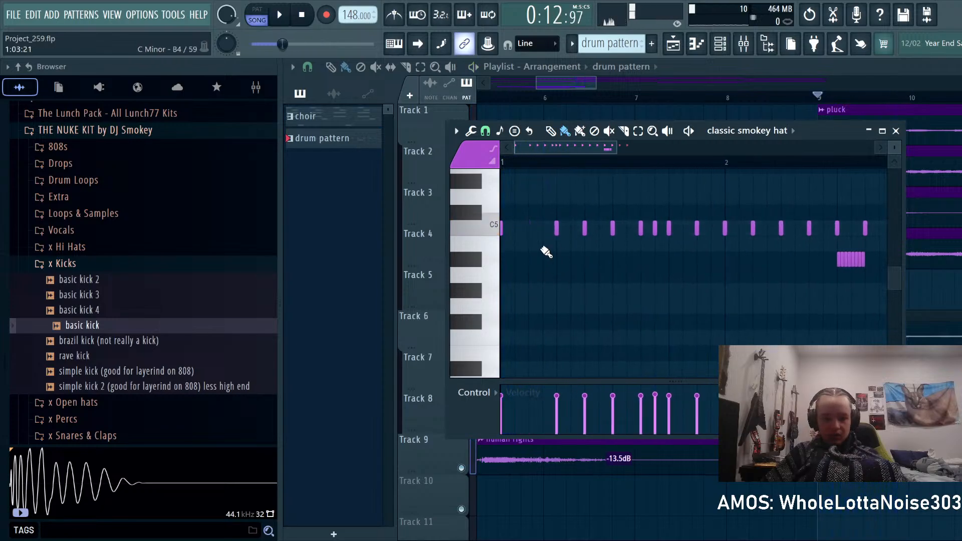
Step: Try the hat pattern in playback without the C5 hit on step 3 of bar 2
scroll(575, 268, down, 3)
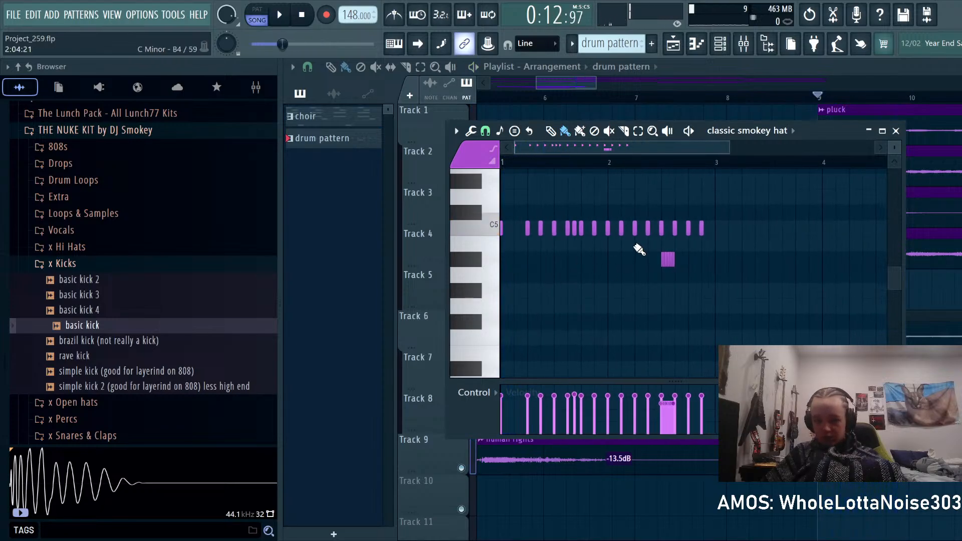
key(space)
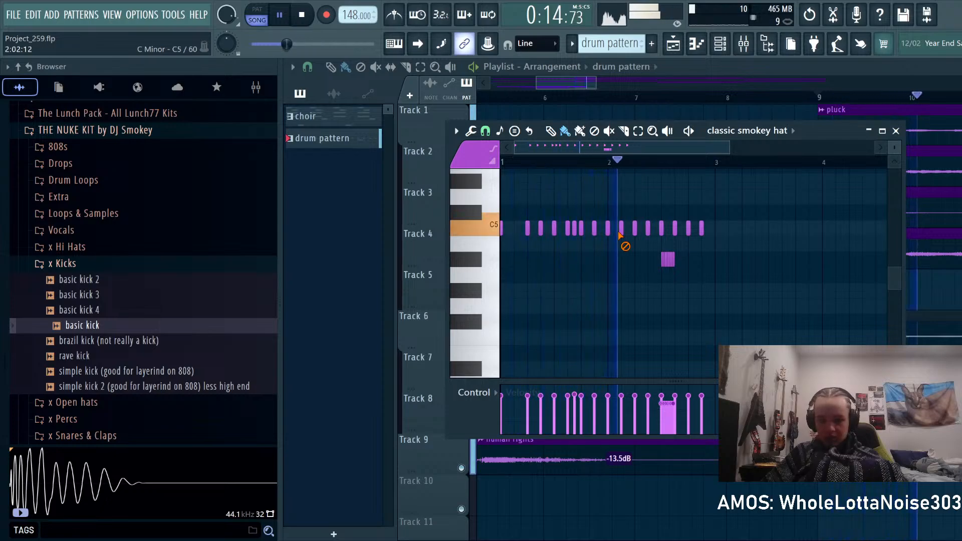
right_click(622, 229)
key(space)
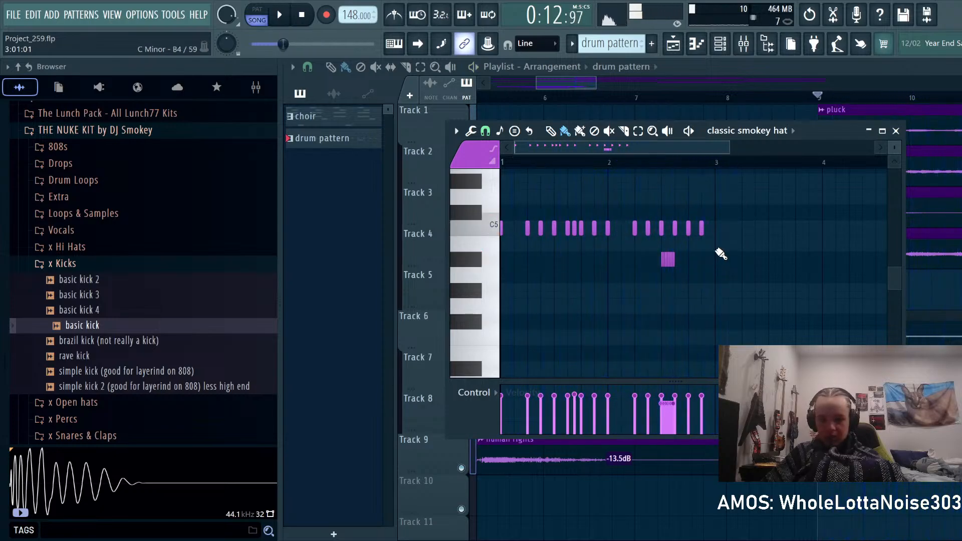
right_click(624, 232)
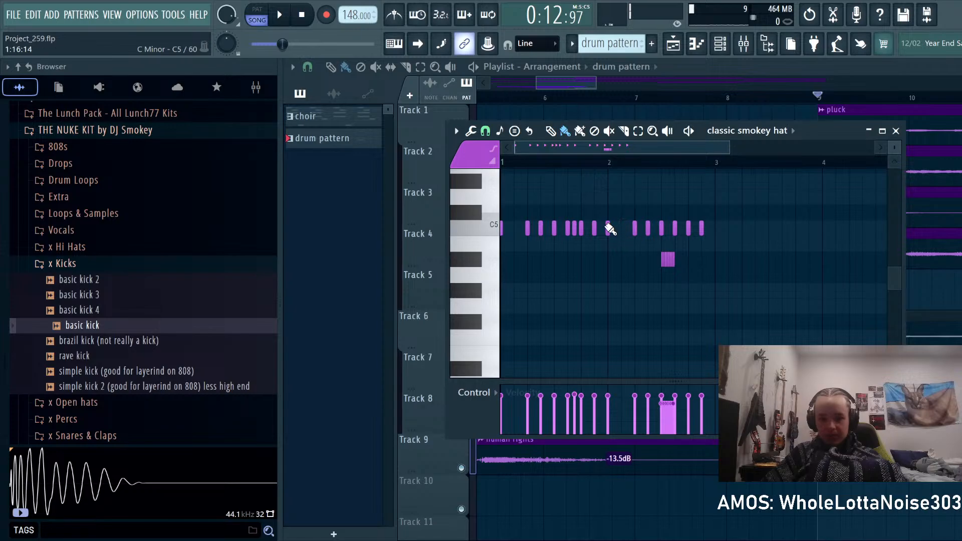
Step: Restore the C5 hat hit on step 3 of bar 2, and add C5 hits on steps 1, 2, 3 and 5 of bar 3
drag(718, 235, 745, 230)
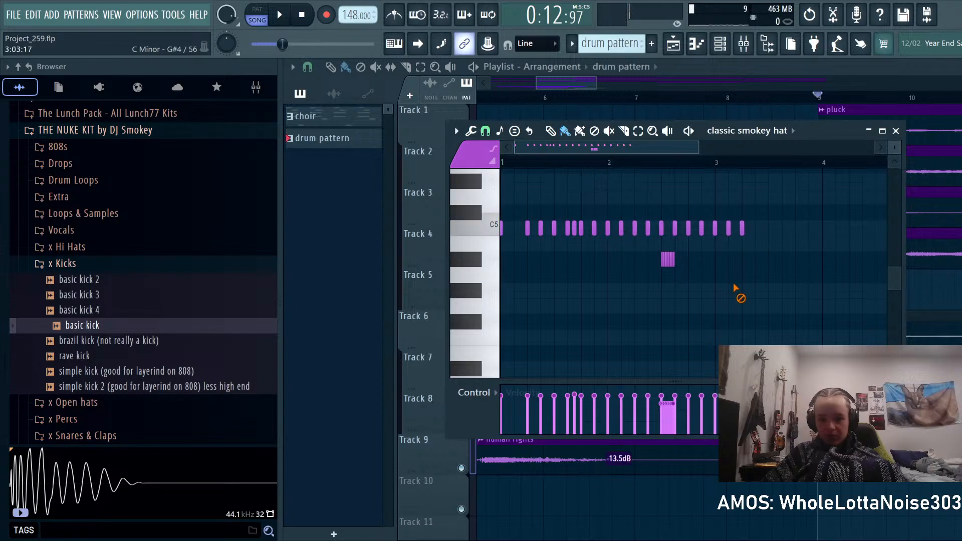
scroll(686, 265, up, 2)
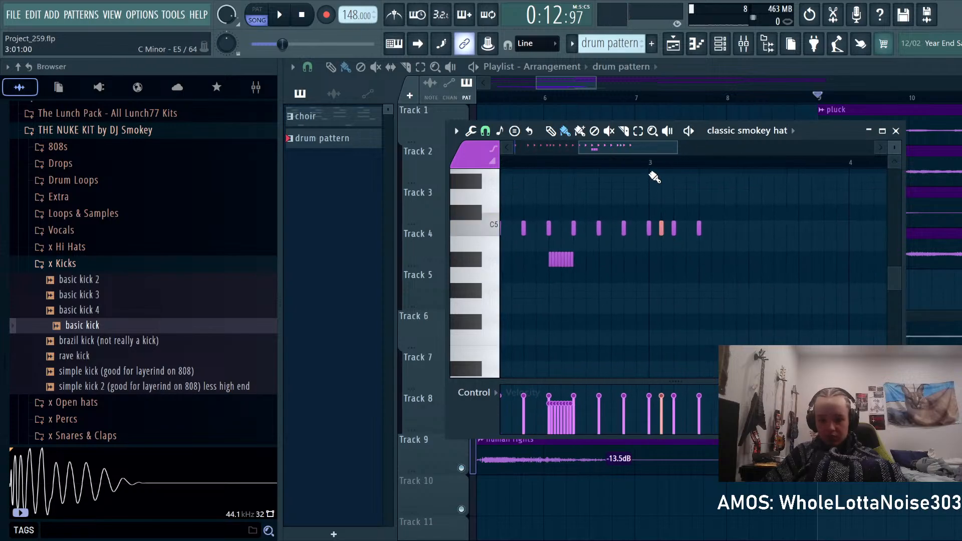
scroll(716, 233, up, 2)
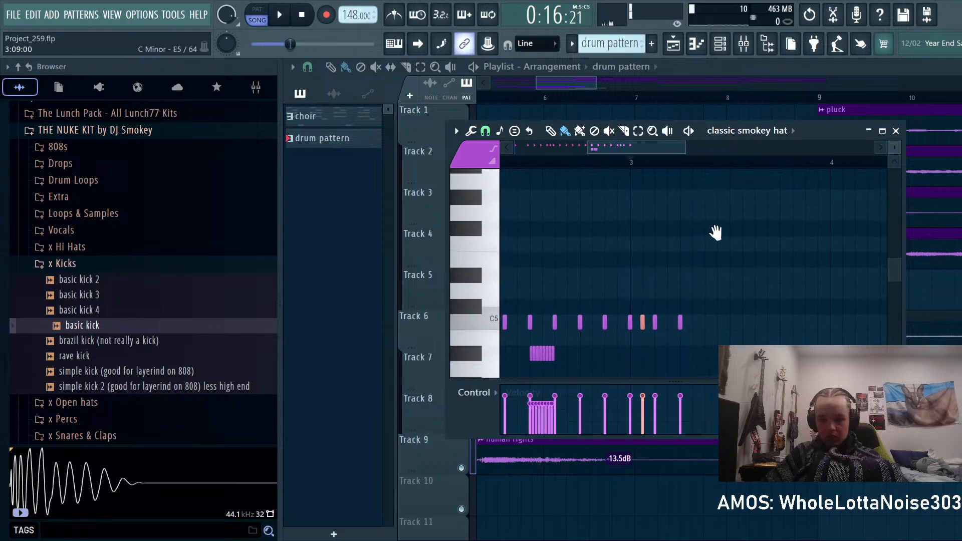
drag(716, 234, 651, 172)
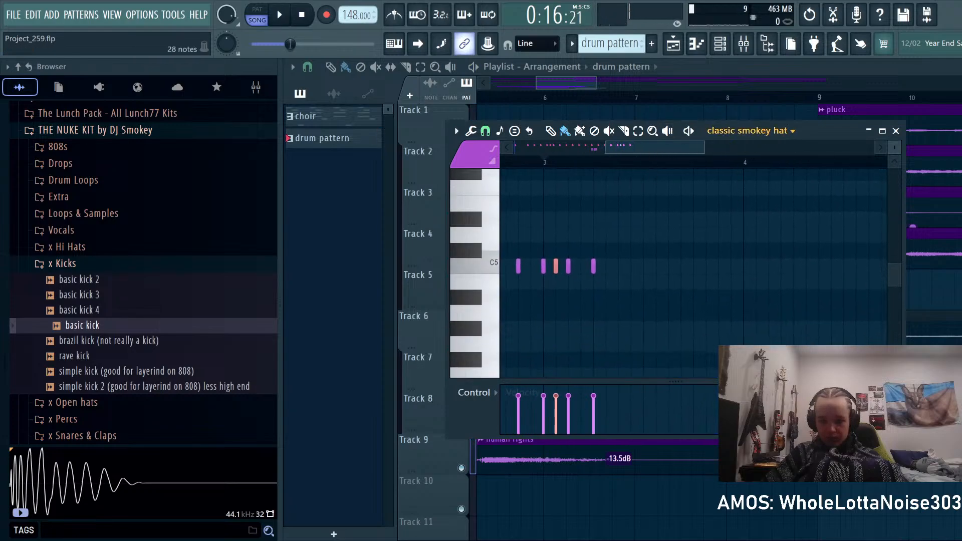
Step: Duplicate the clap 2 hits into bars 3 and 4, and add an extra C5 clap on step 13 of bar 4
scroll(629, 279, down, 2)
key(ctrl+a)
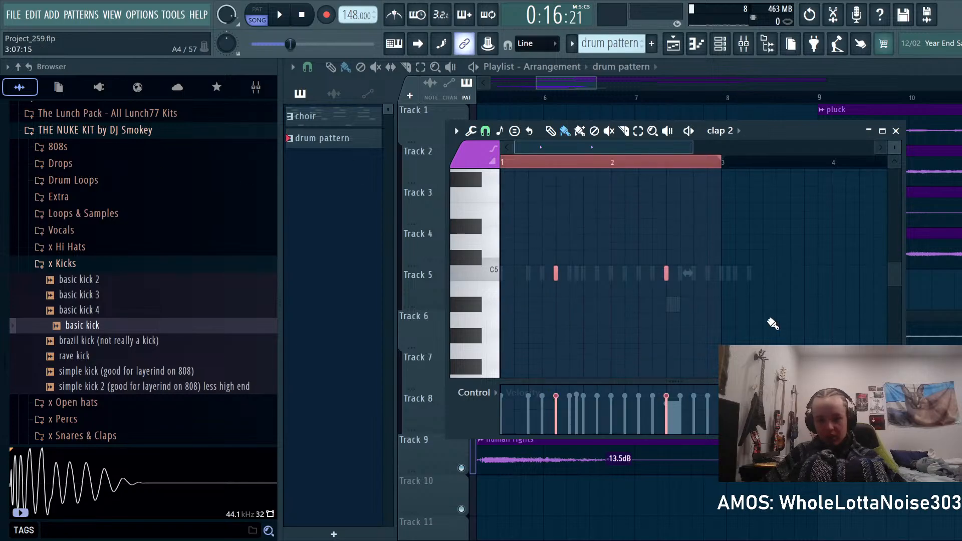
scroll(677, 311, up, 4)
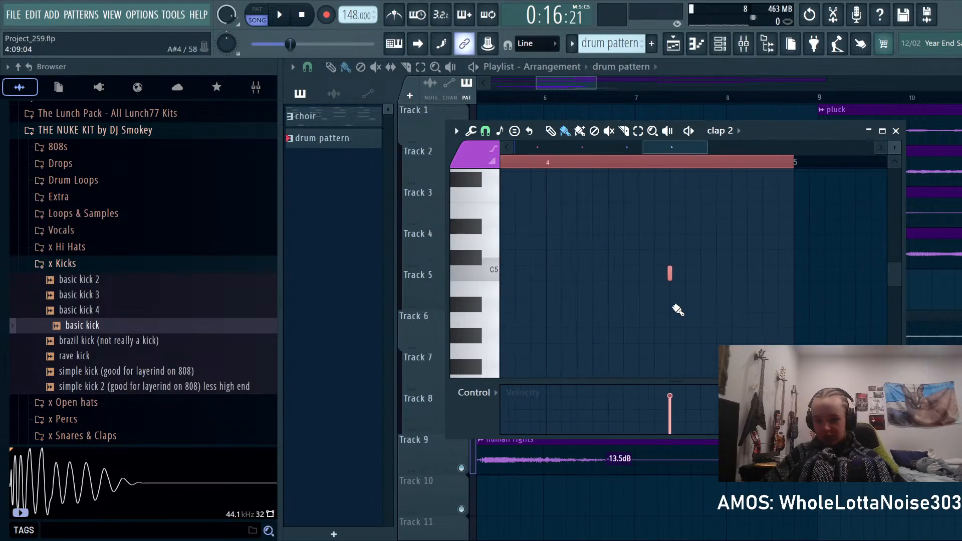
click(736, 273)
scroll(731, 276, down, 3)
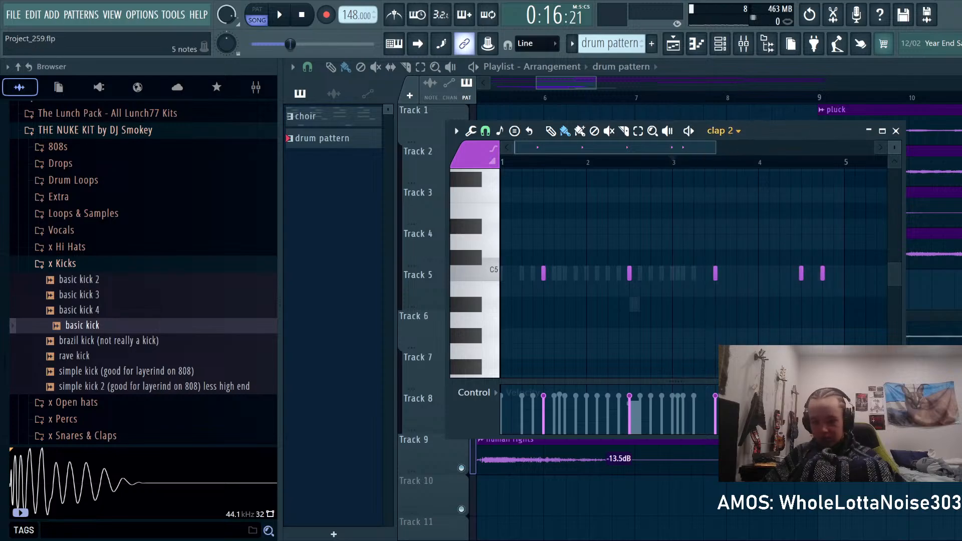
Step: Switch to the classic smokey hat notes and place a one-step B4 note on step 11 of bar 3
key(alt+Down)
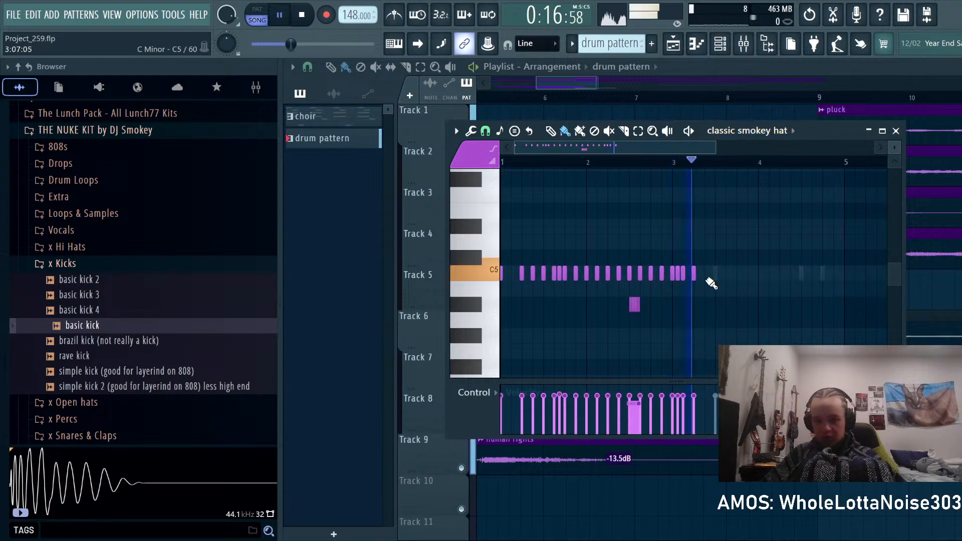
scroll(737, 285, up, 3)
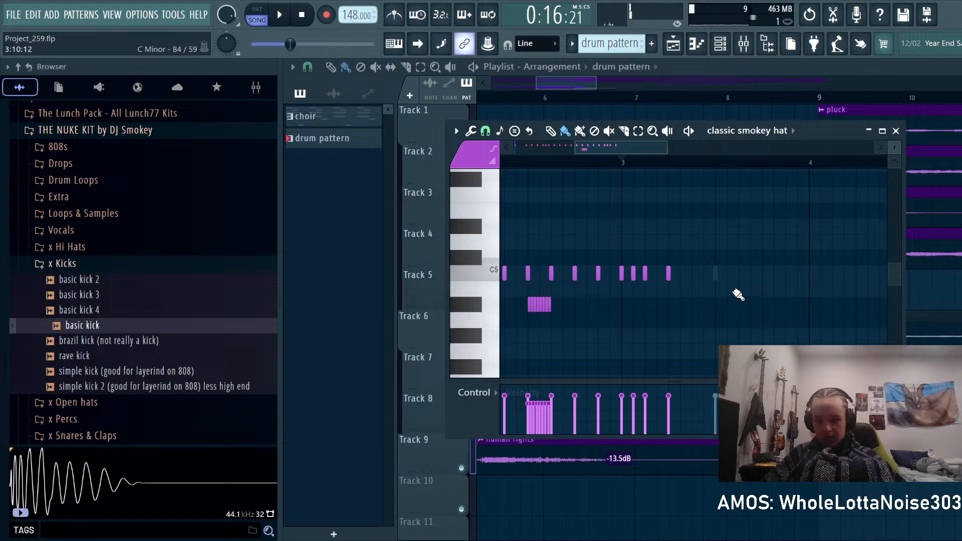
drag(739, 290, 752, 293)
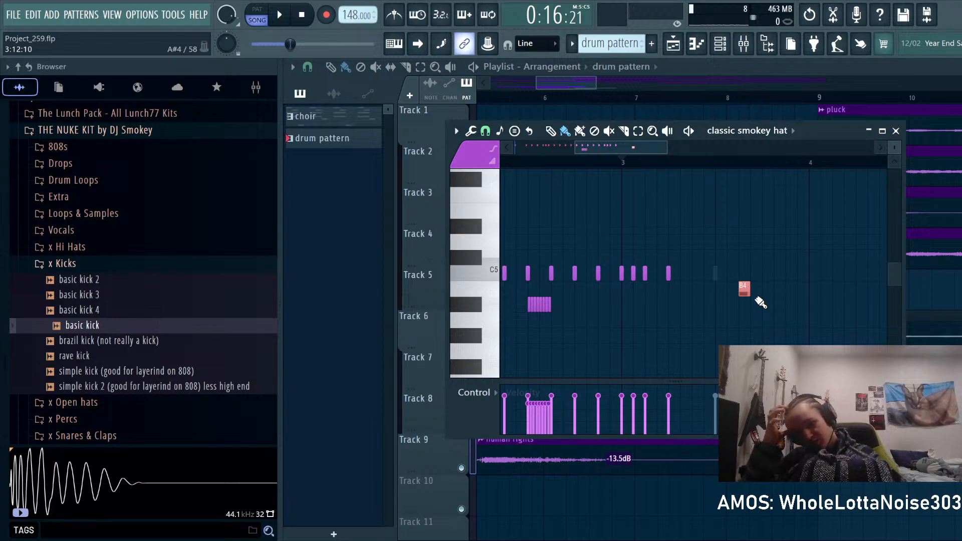
scroll(697, 311, down, 3)
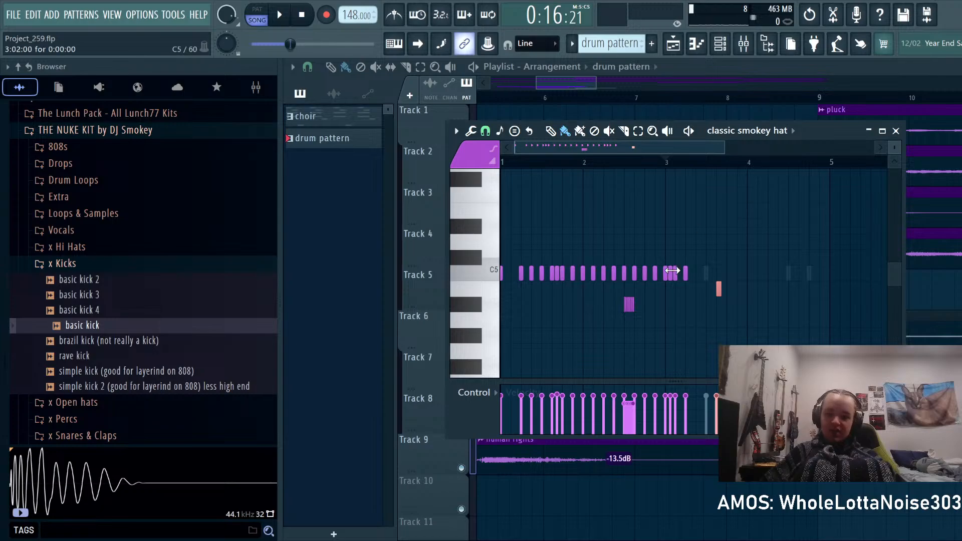
Step: Chop the B4 hat note into a roll of four slices and play it
scroll(722, 278, up, 3)
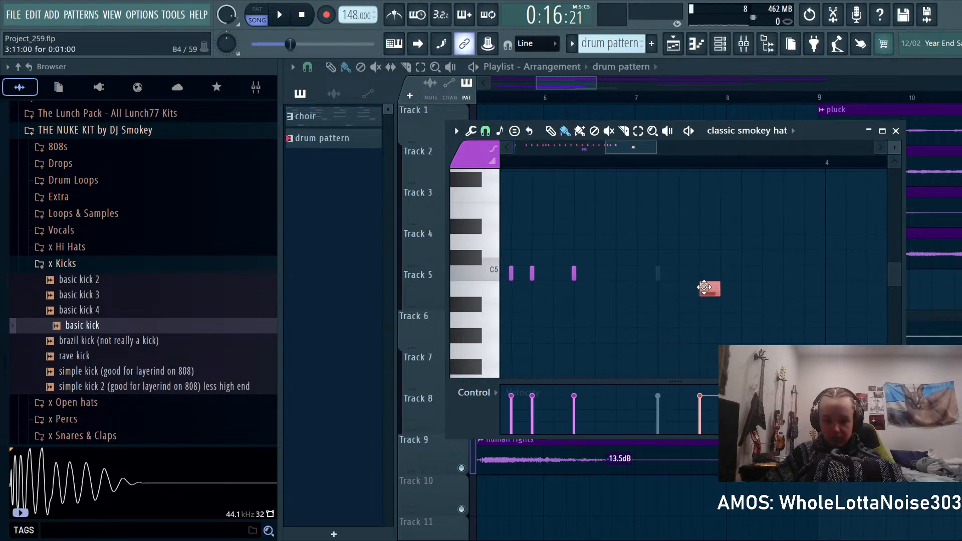
key(ctrl+u)
key(space)
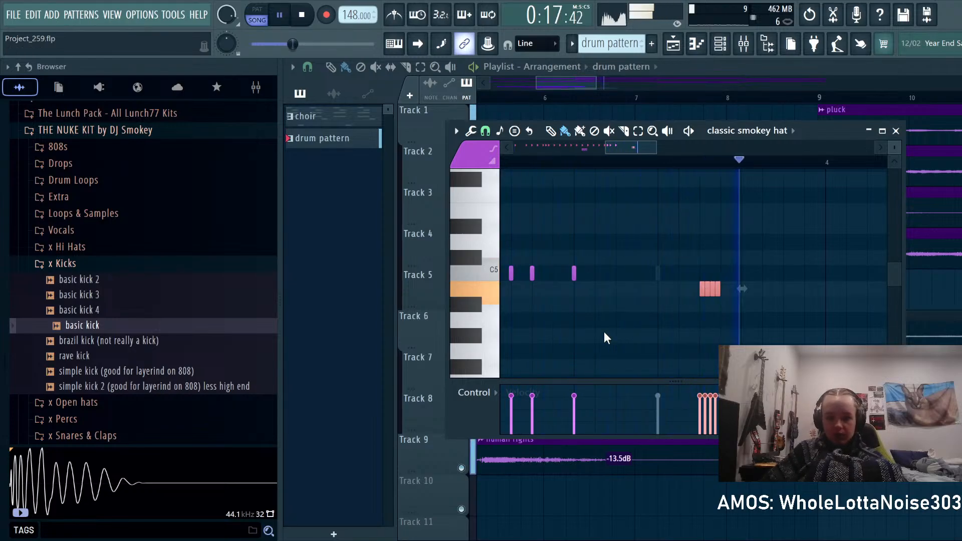
key(space)
Step: Add four-slice hat rolls in bar 3, at A4 on step 13 and F#4 on step 15, and play them
click(751, 321)
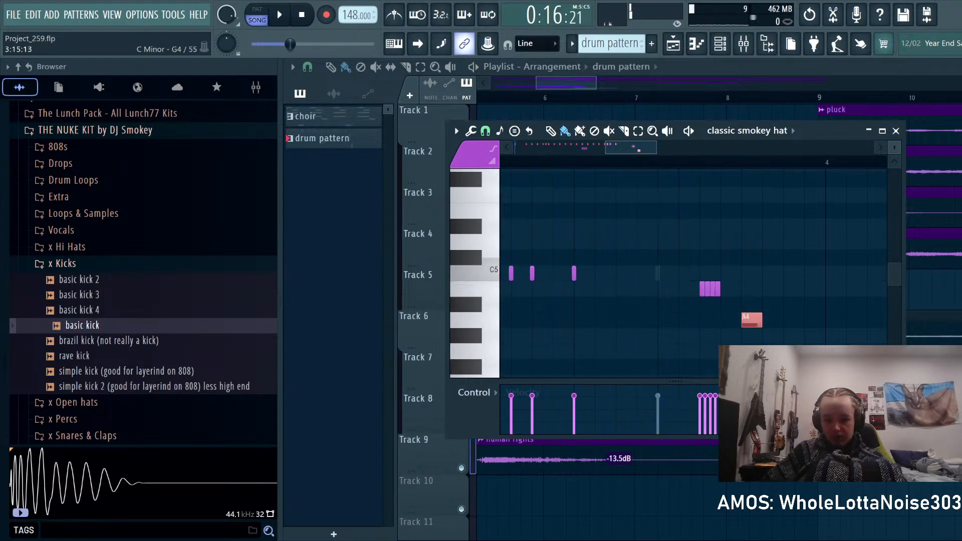
key(ctrl+u)
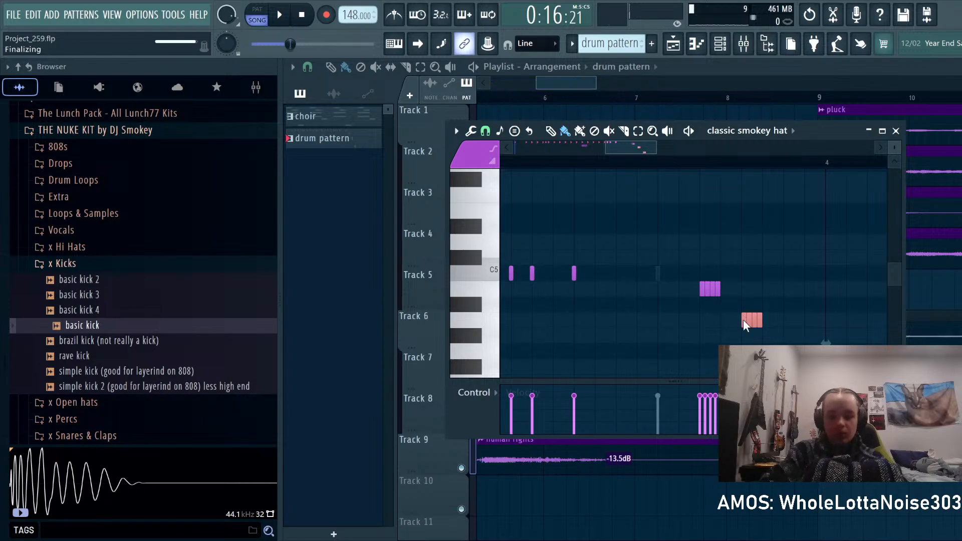
key(space)
key(space)
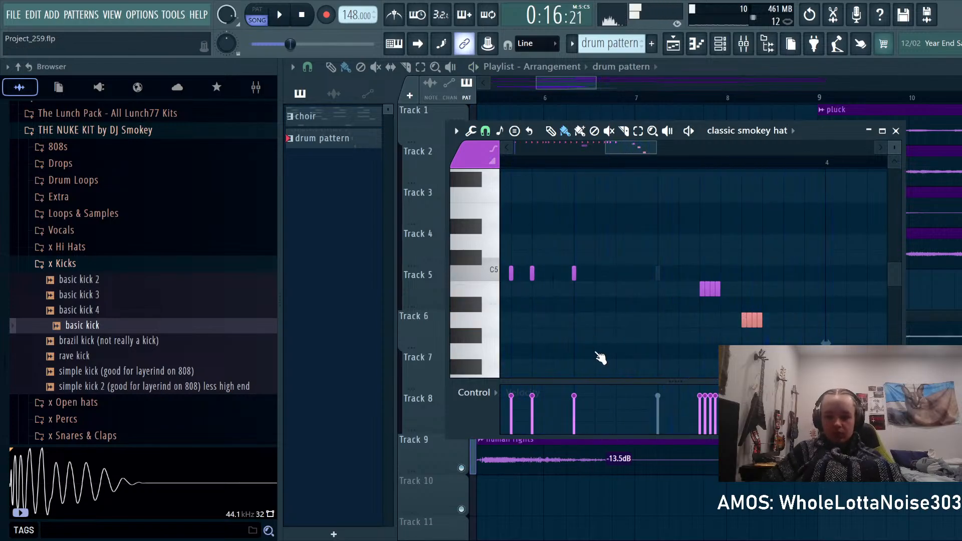
click(724, 317)
scroll(605, 319, up, 1)
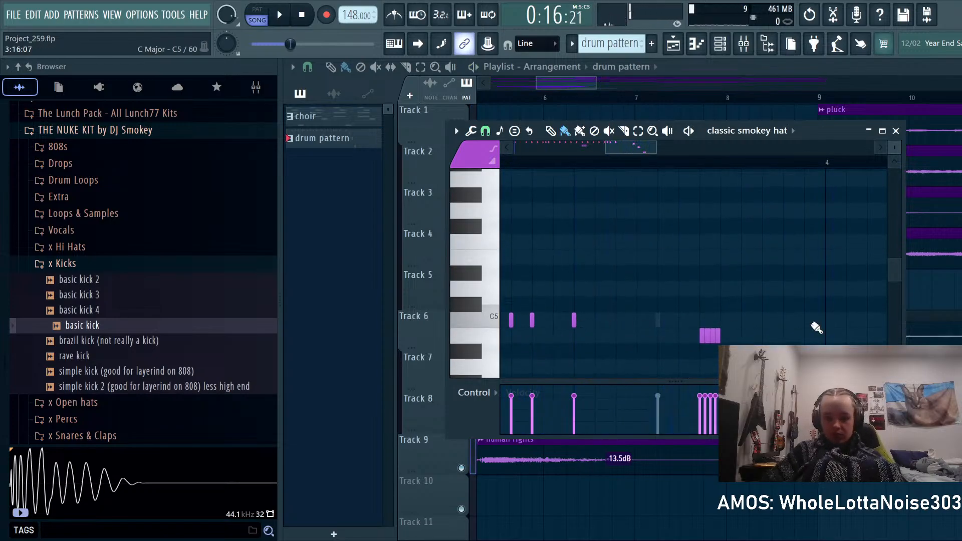
Step: Play the descending rolls, and add C5 hat hits on steps 5, 6 and 7 of bar 4
drag(817, 328, 667, 236)
key(space)
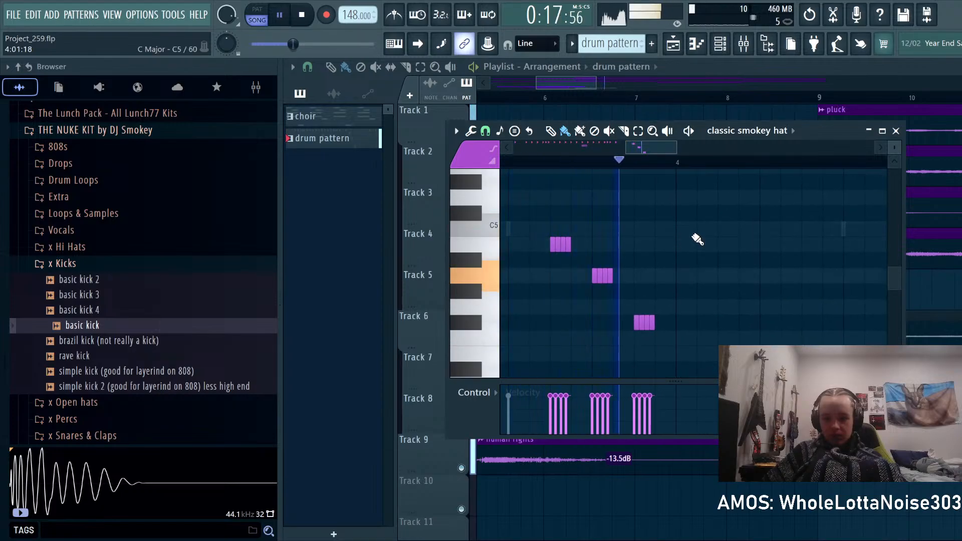
drag(741, 232, 759, 231)
key(space)
right_click(738, 232)
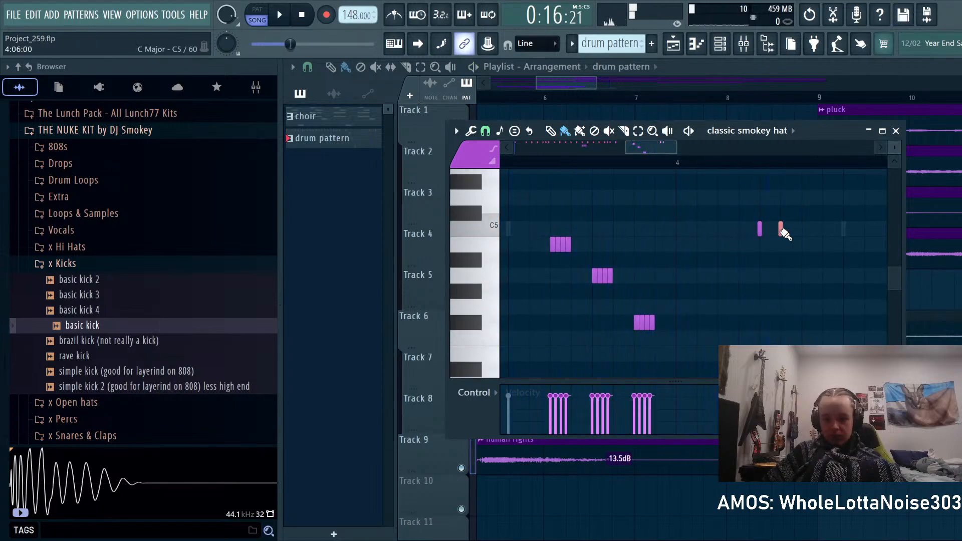
scroll(702, 269, right, 3)
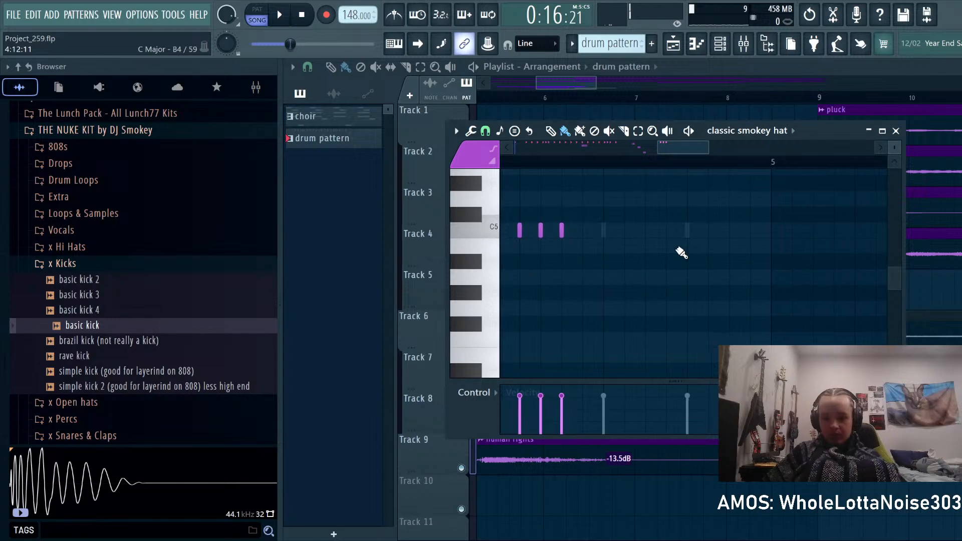
Step: Try an A#4 hat hit on step 10 of bar 4
click(624, 258)
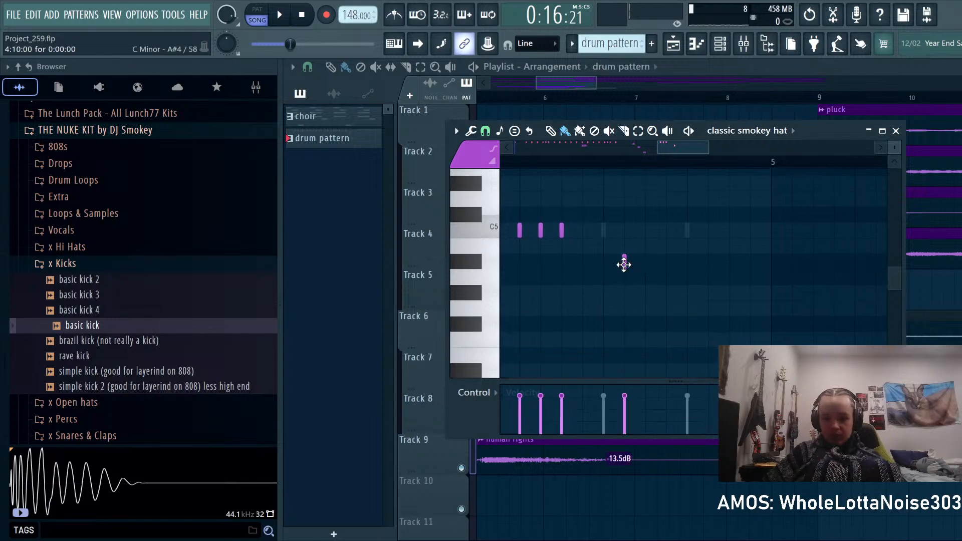
drag(625, 266, 652, 230)
scroll(667, 239, up, 2)
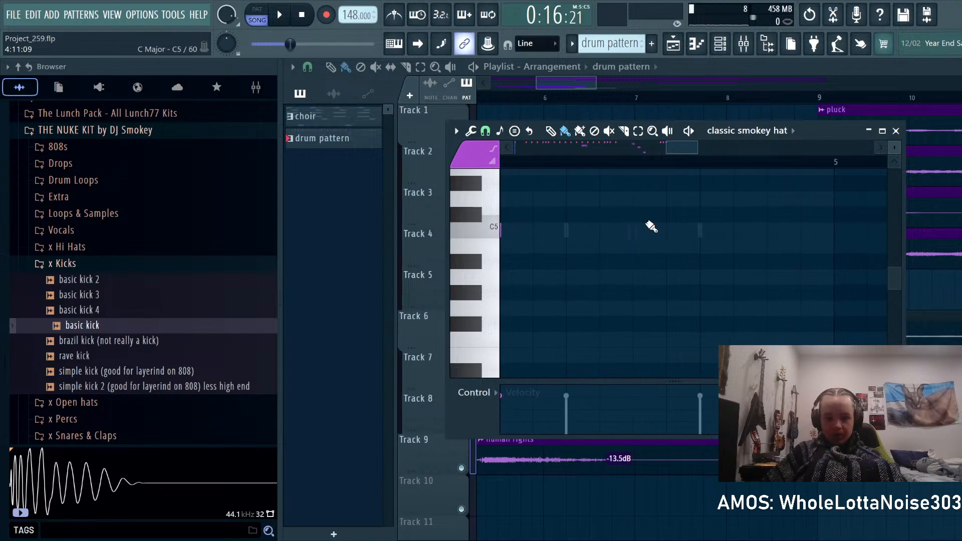
scroll(651, 228, down, 2)
scroll(658, 245, up, 1)
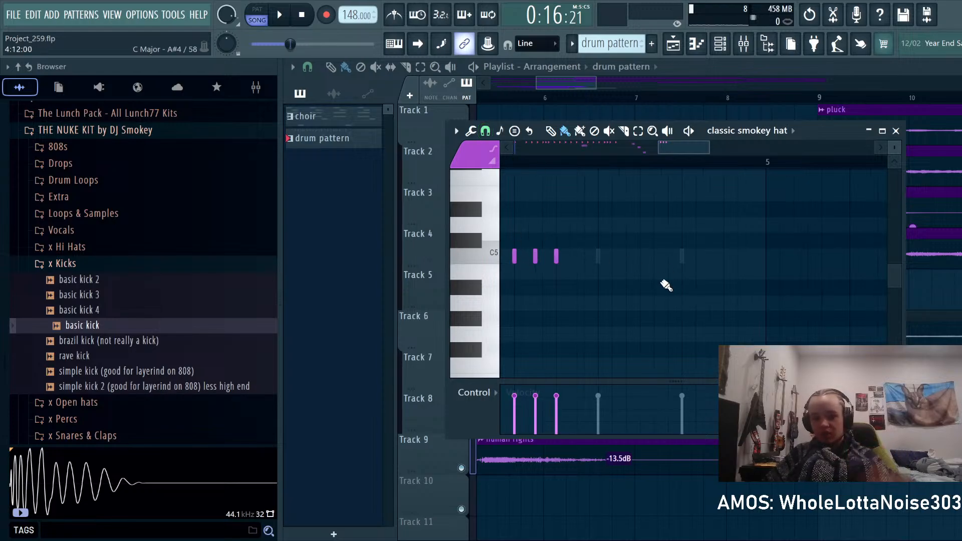
Step: Place three C5 hat hits a third of a step apart from step 11 of bar 4, and play them
scroll(647, 281, up, 3)
scroll(666, 294, up, 4)
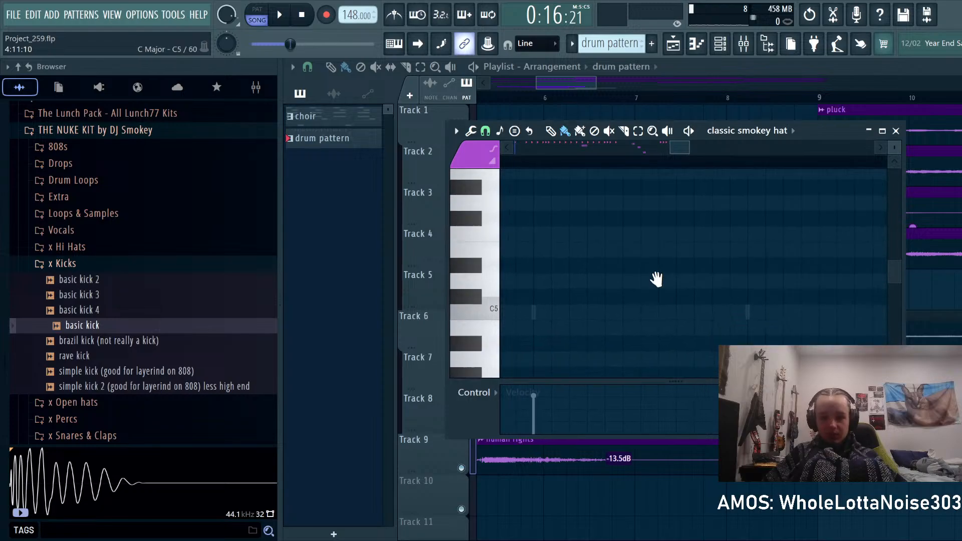
scroll(659, 323, down, 2)
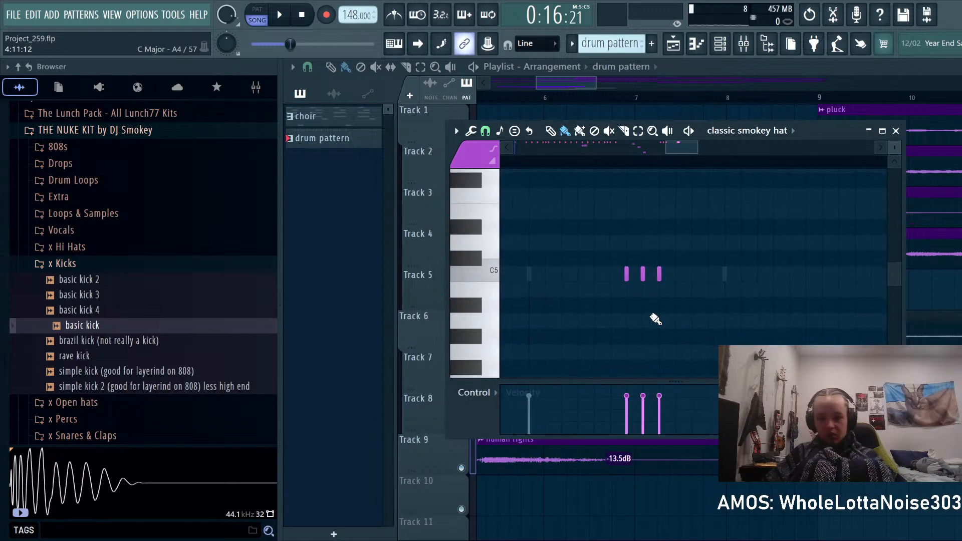
key(space)
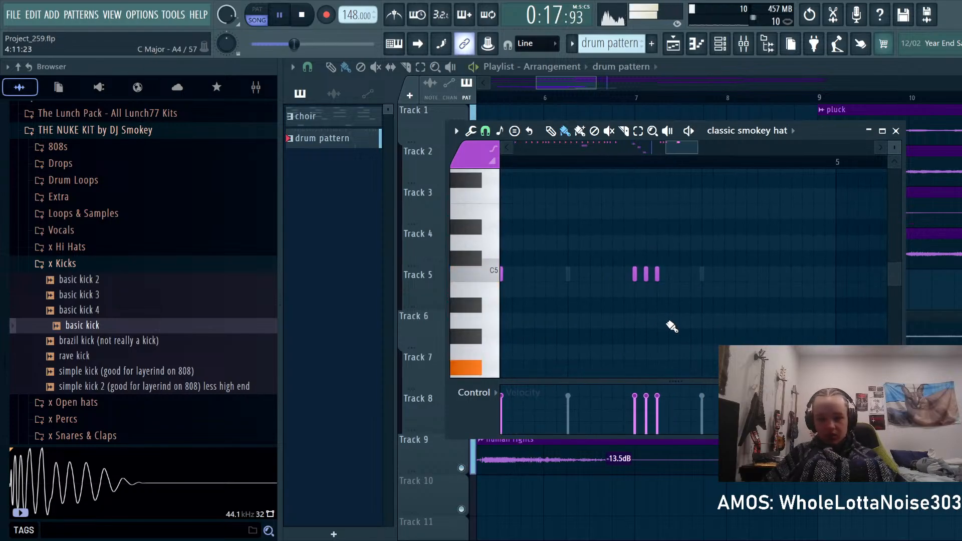
scroll(687, 311, down, 1)
key(space)
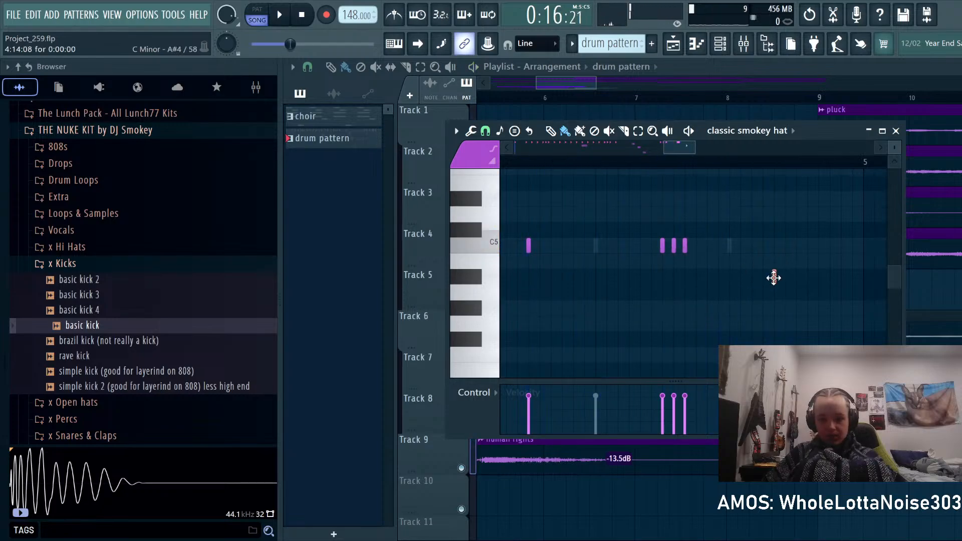
Step: Add a one-step A#4 hat roll of four slices on step 15 of bar 4, play it and deselect it
drag(800, 280, 832, 280)
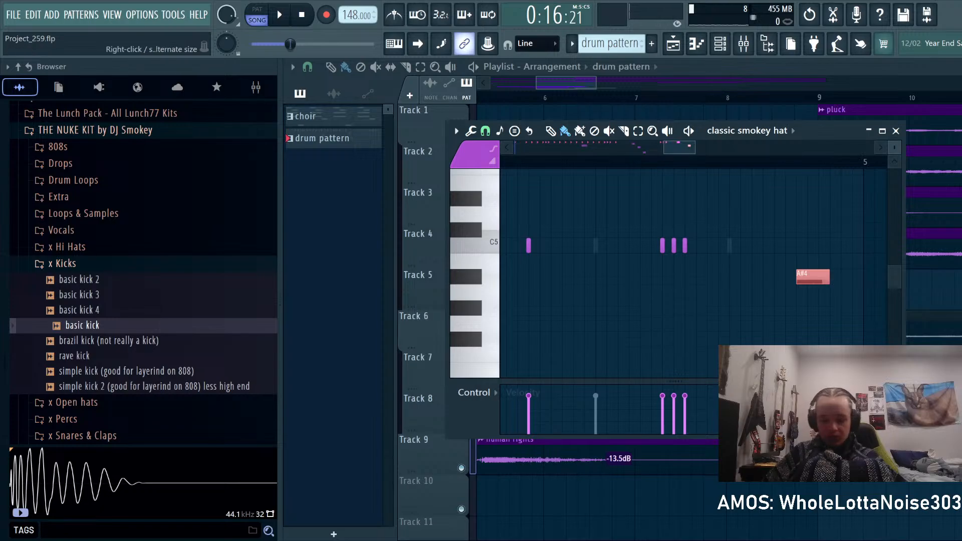
key(space)
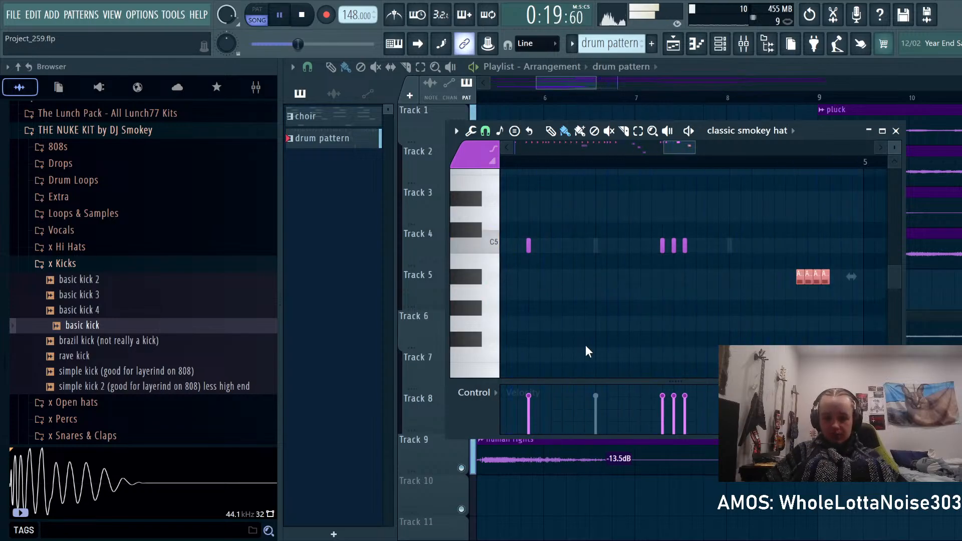
key(space)
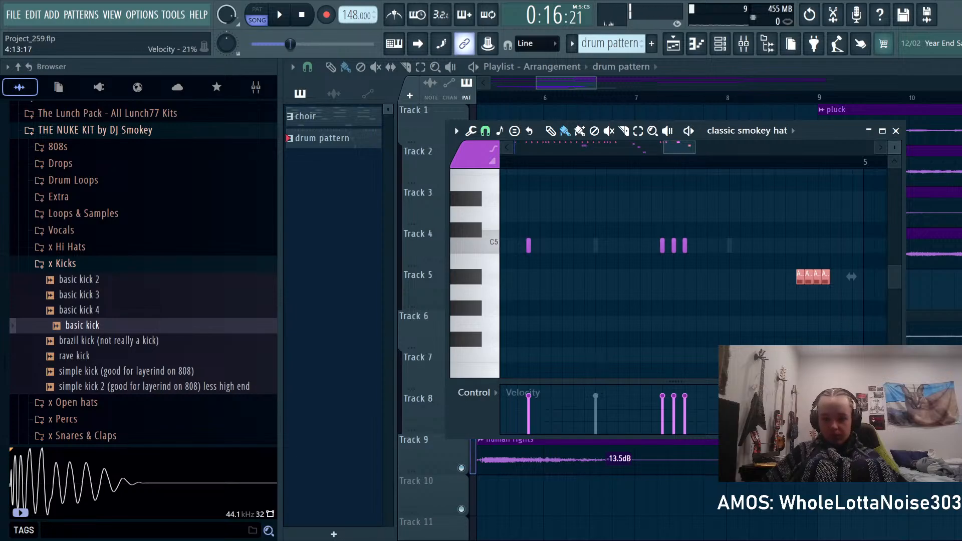
click(852, 277)
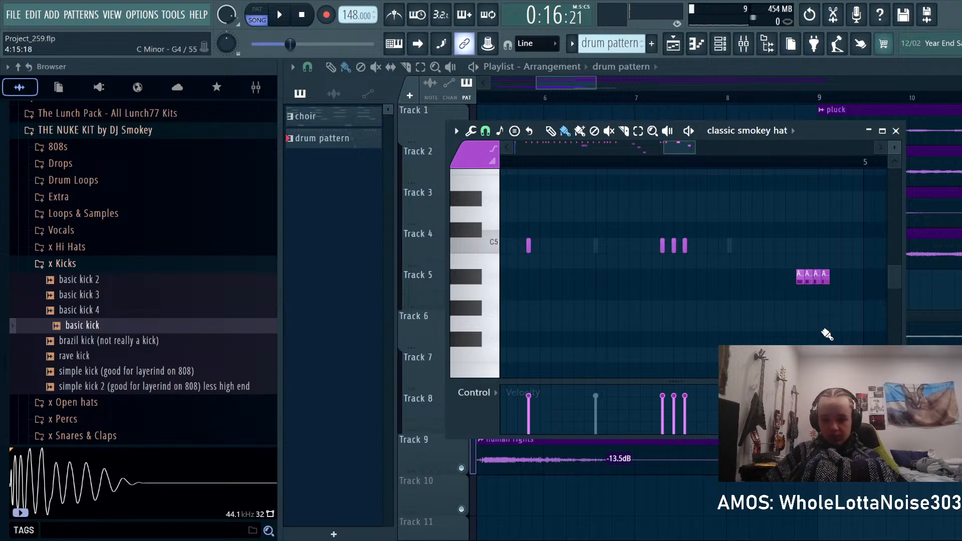
Step: Play back the end of the hat pattern to check the hits and rolls in bar 4
scroll(851, 277, up, 2)
scroll(732, 251, down, 2)
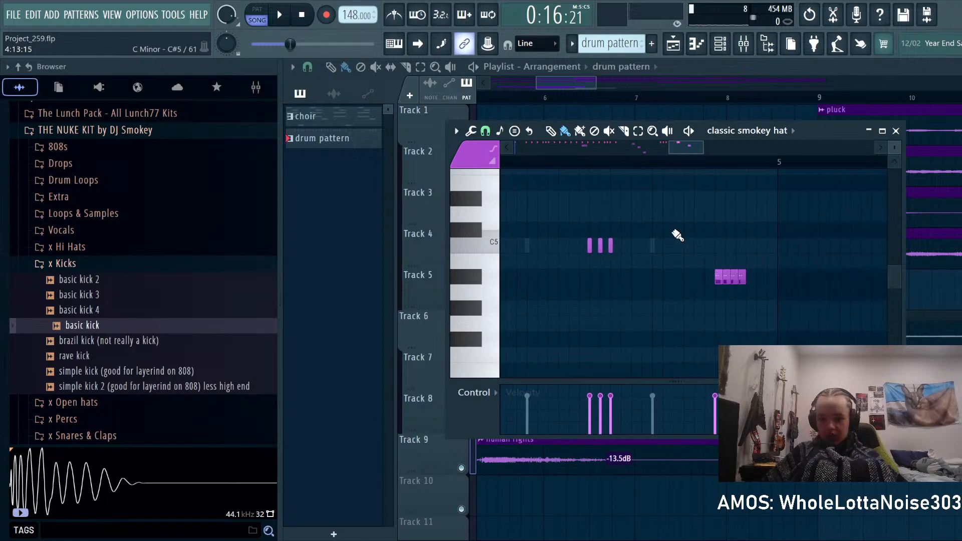
scroll(694, 189, down, 4)
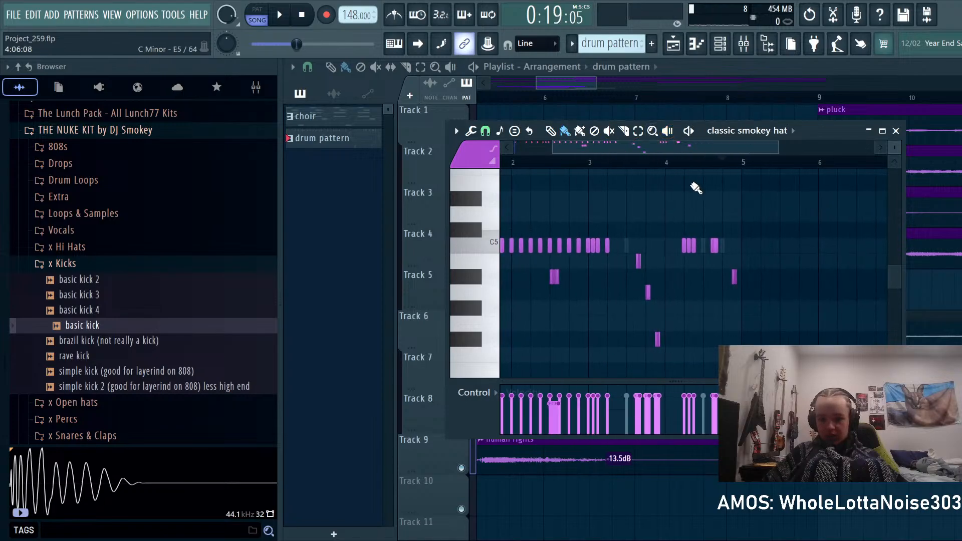
key(space)
key(space)
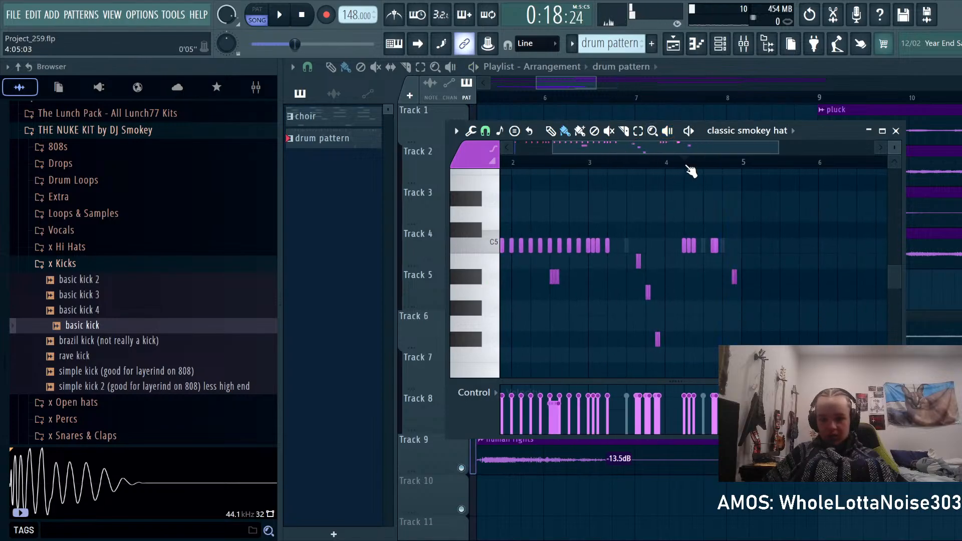
scroll(698, 172, up, 4)
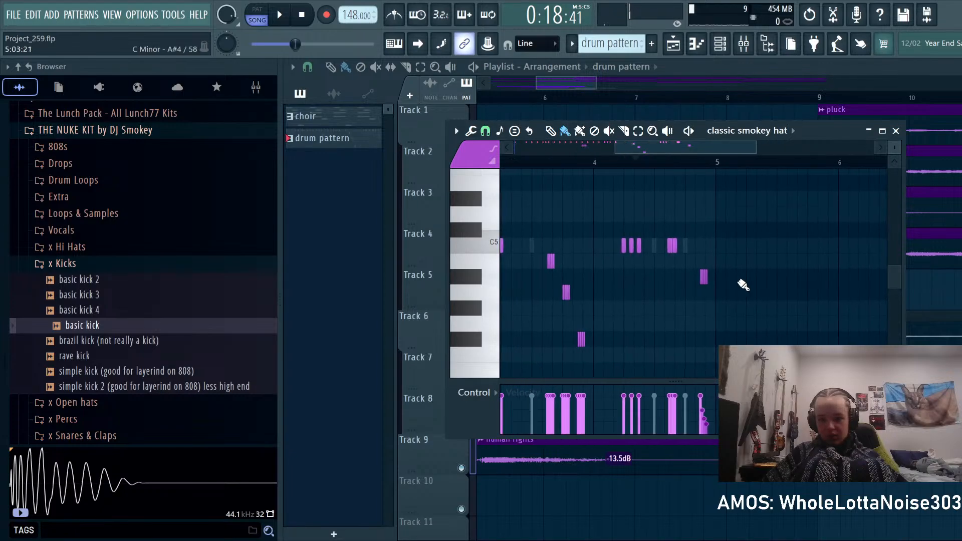
key(space)
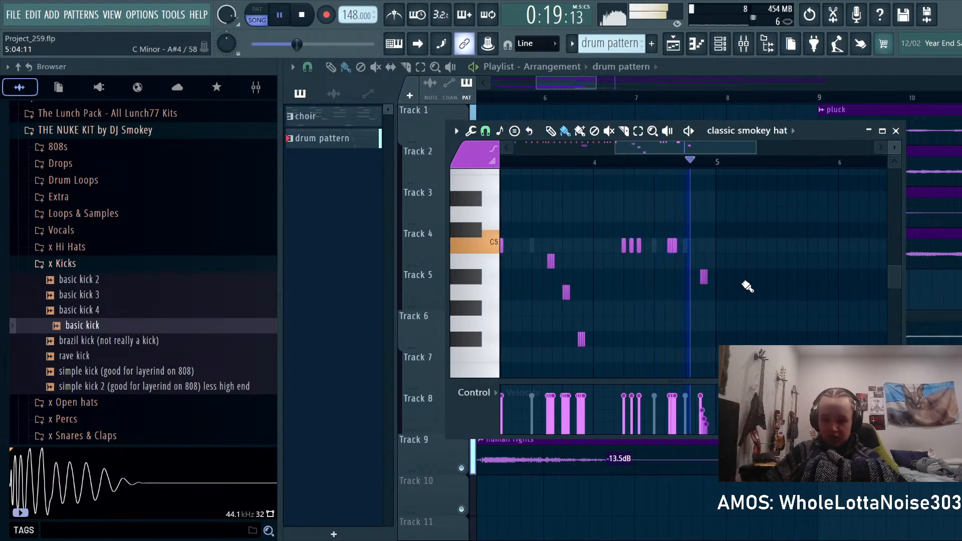
scroll(747, 286, down, 4)
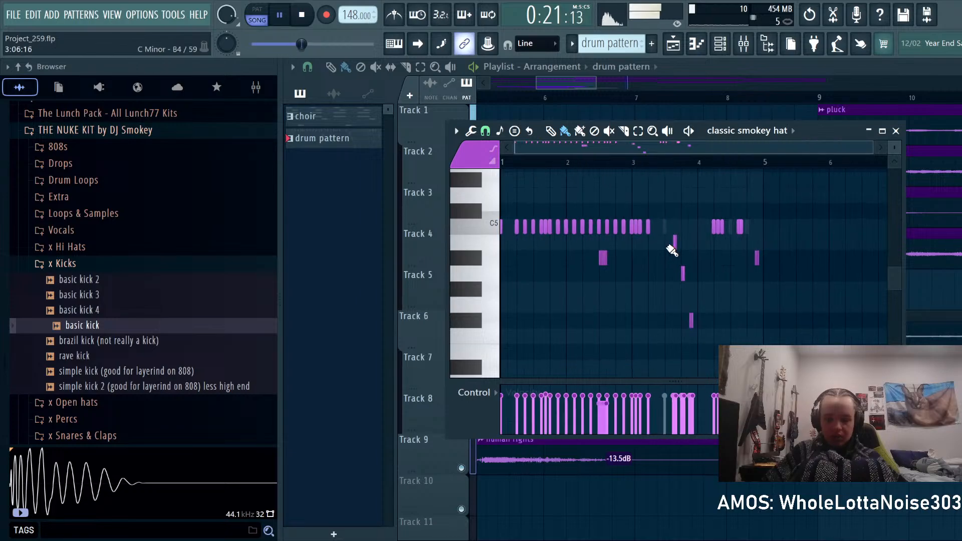
key(space)
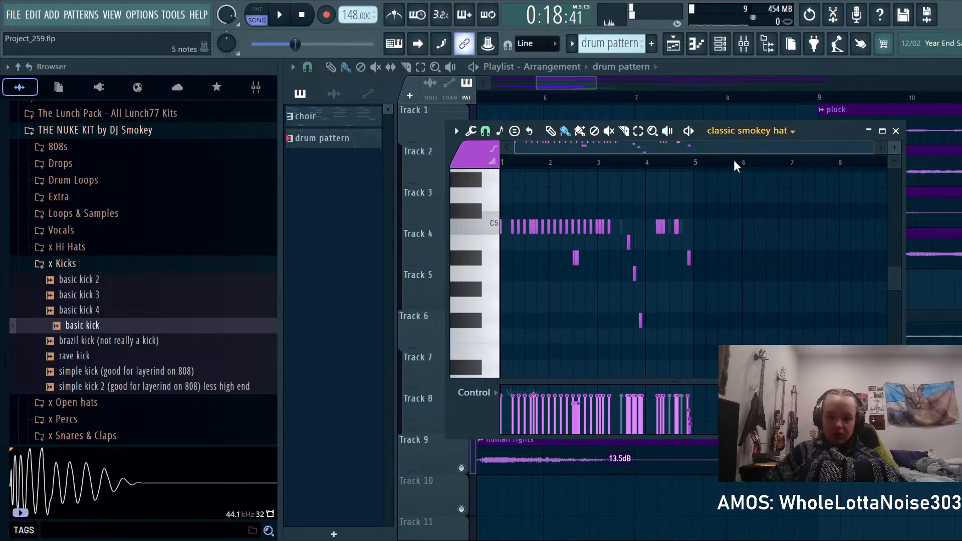
Step: Switch the piano roll to the basic kick's notes, with bar 1 in close view
click(728, 235)
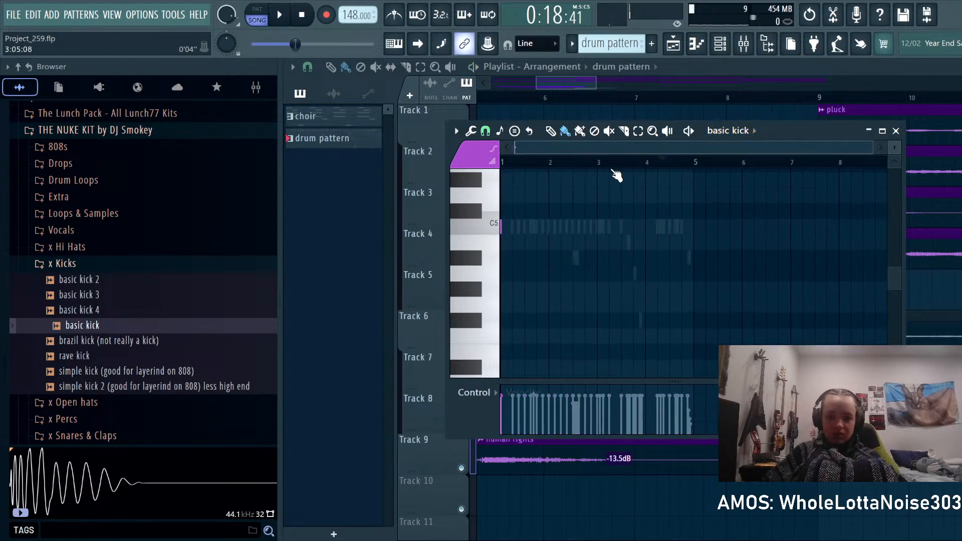
ctrl+scroll(504, 186, up, 2)
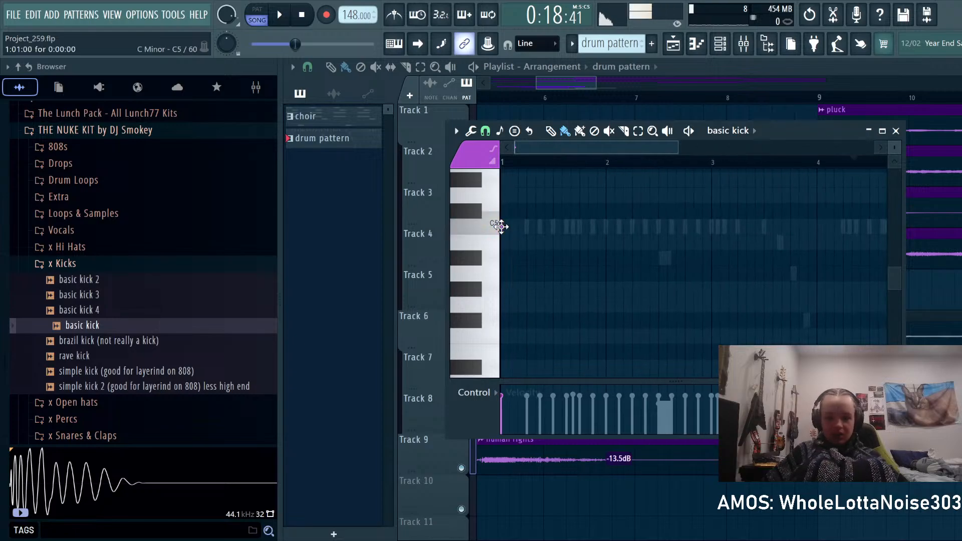
scroll(505, 232, up, 2)
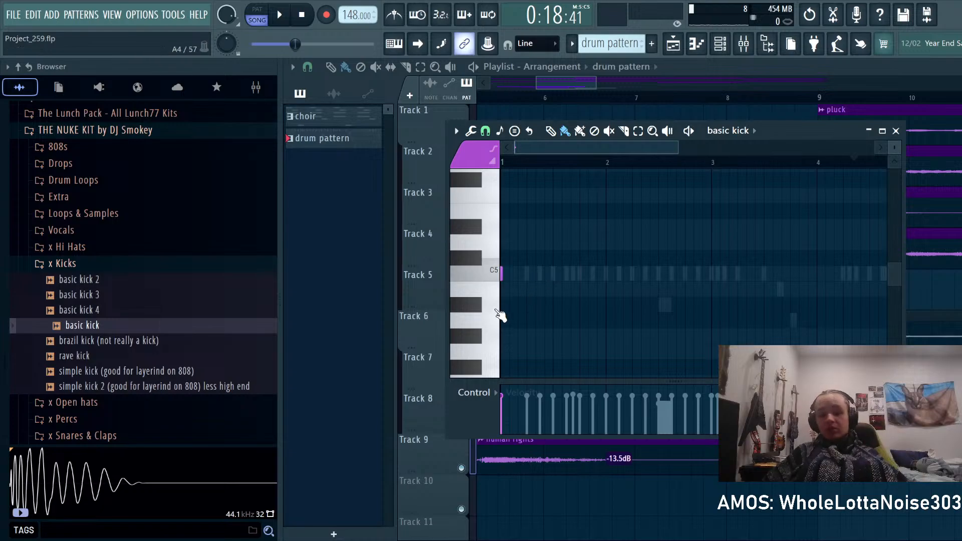
ctrl+scroll(511, 311, up, 2)
scroll(523, 308, up, 4)
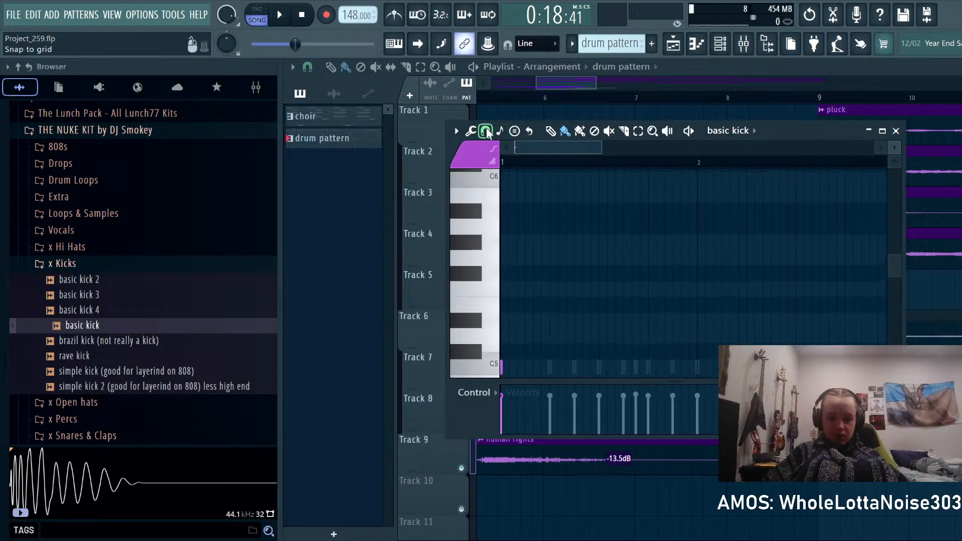
scroll(587, 273, down, 2)
ctrl+scroll(548, 278, up, 2)
scroll(705, 291, down, 2)
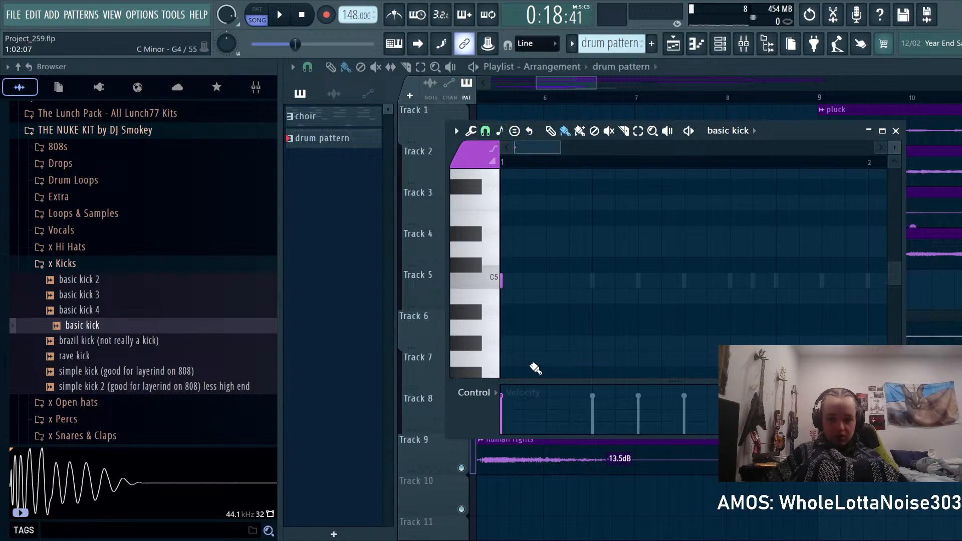
ctrl+scroll(529, 351, down, 1)
scroll(574, 278, down, 1)
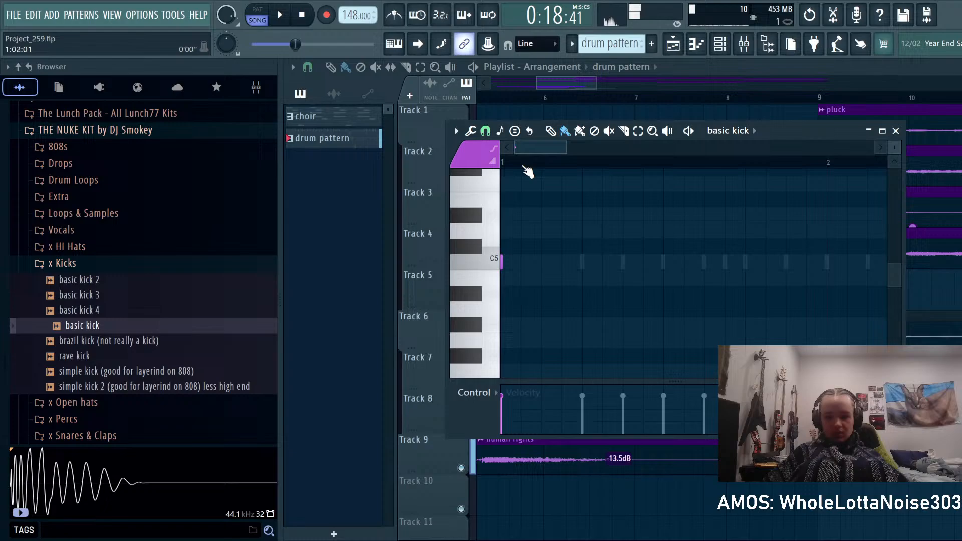
Step: Add C5 basic kick hits on steps 7 and 13 of bar 1
key(space)
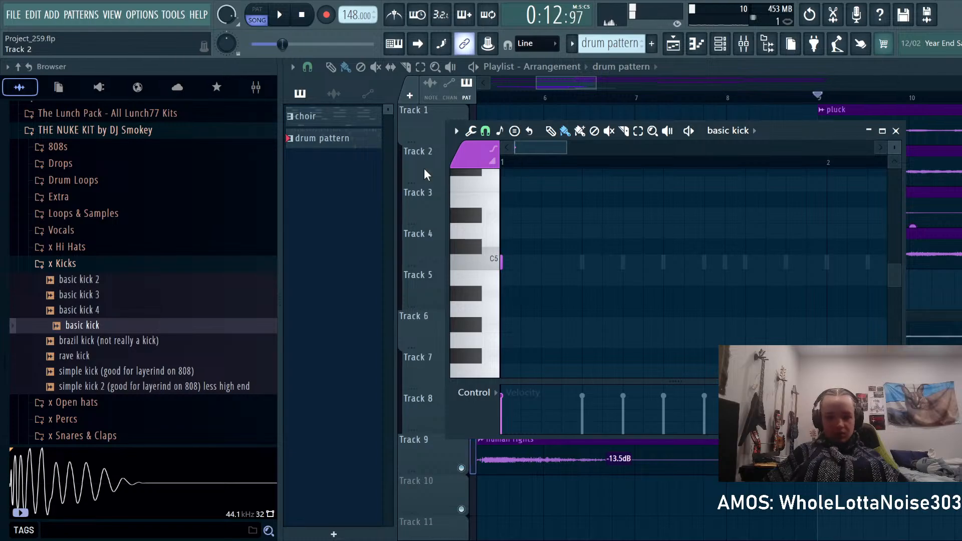
key(space)
click(623, 262)
key(space)
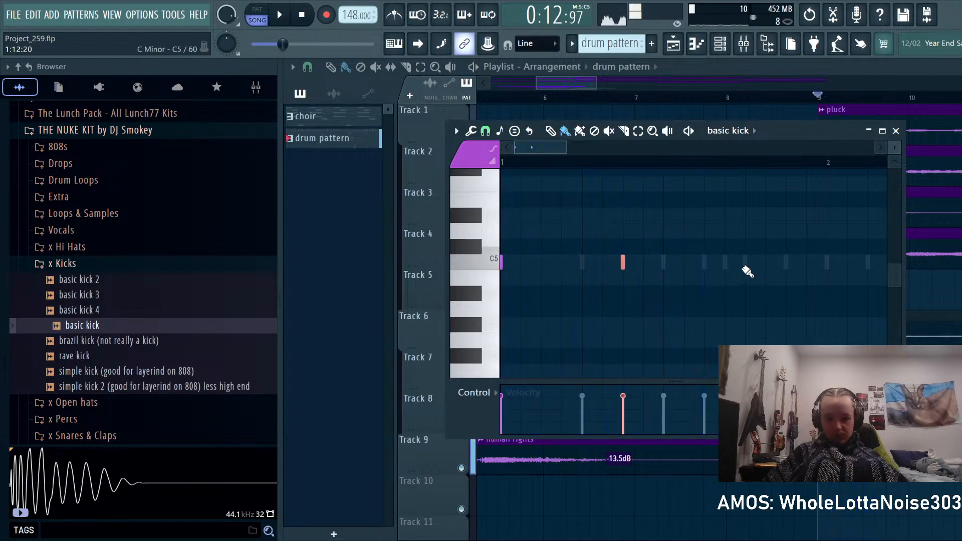
click(745, 263)
ctrl+scroll(597, 307, down, 1)
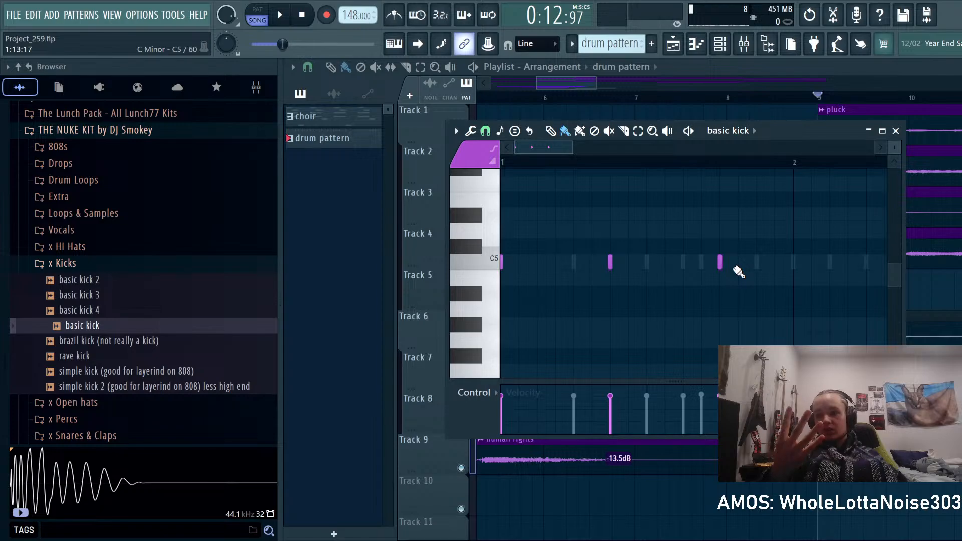
Step: Add C5 basic kick hits on steps 7 and 13 of bar 2, playing the pattern to check them
key(space)
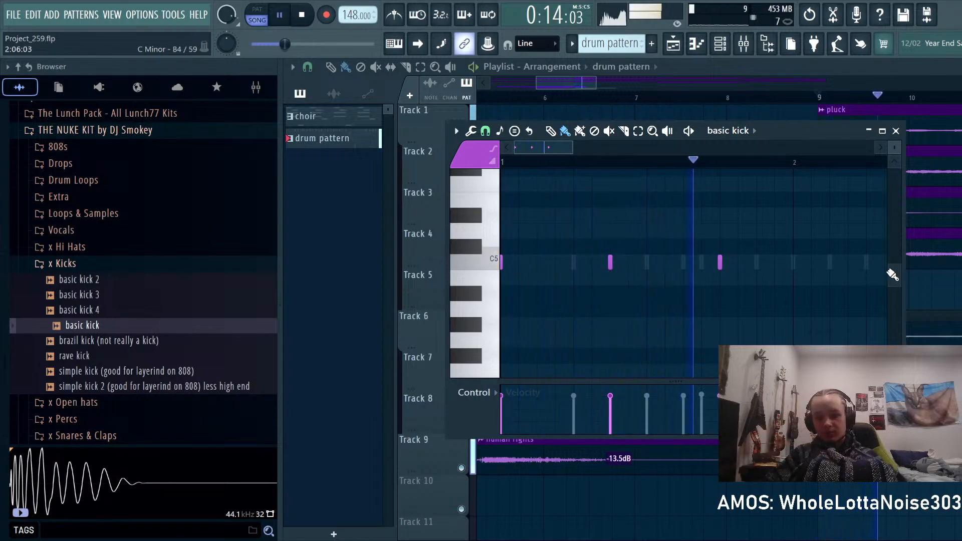
key(space)
drag(816, 269, 722, 249)
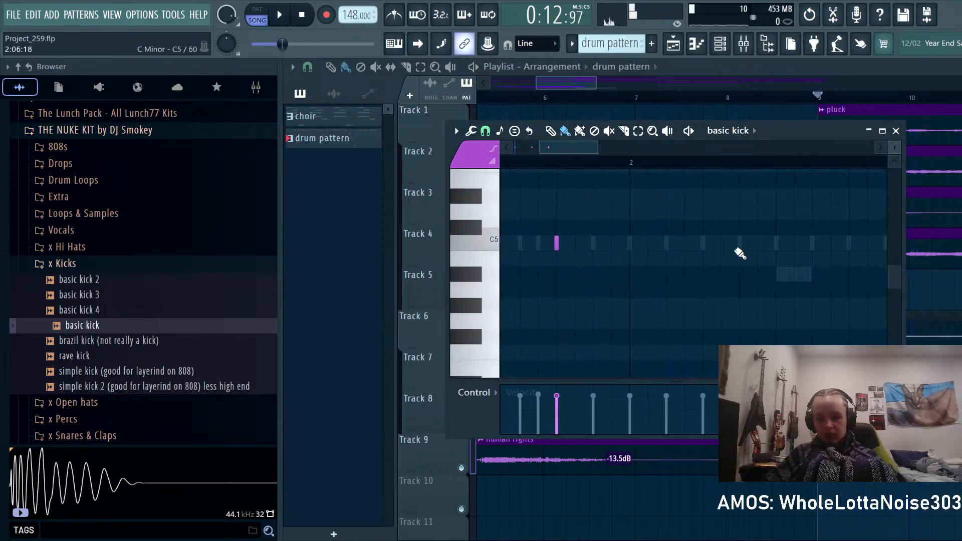
key(space)
scroll(702, 269, down, 1)
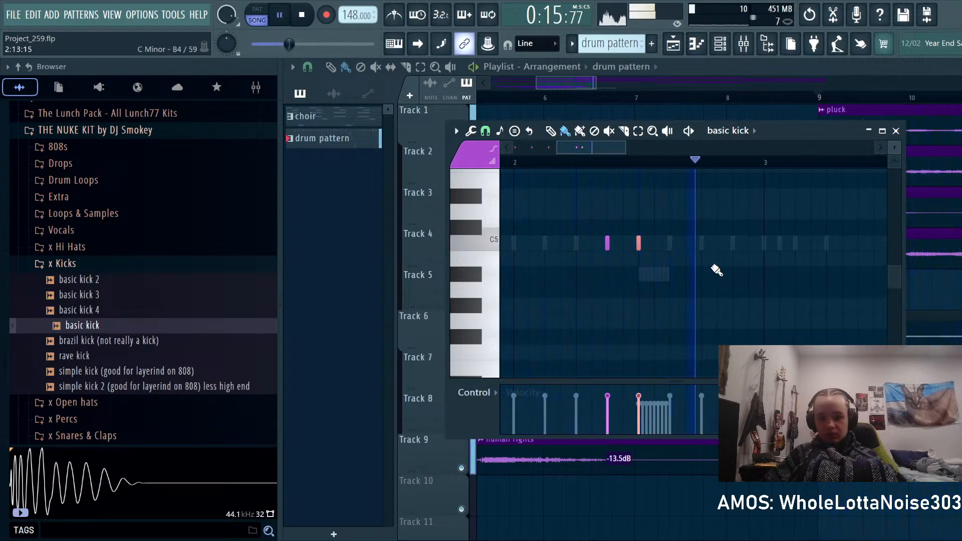
key(space)
key(space)
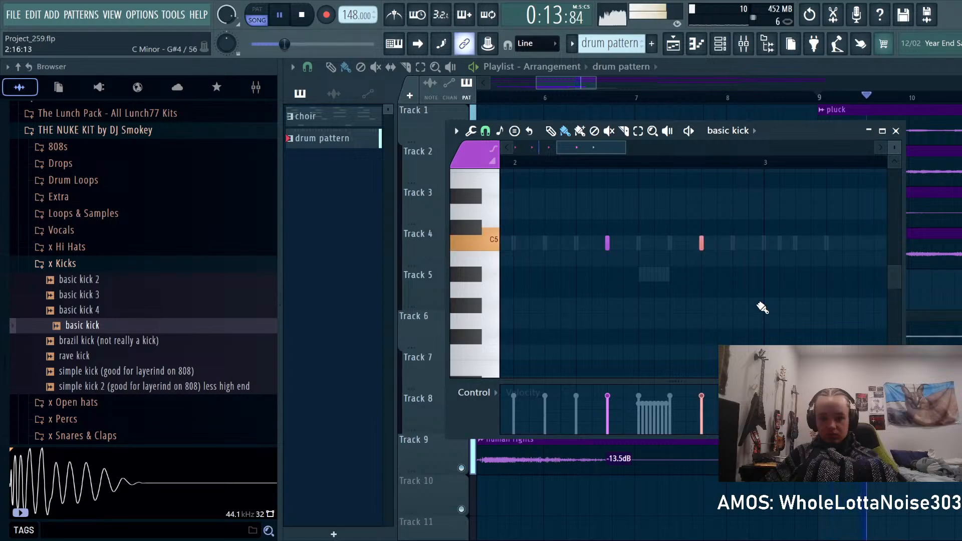
scroll(688, 307, down, 1)
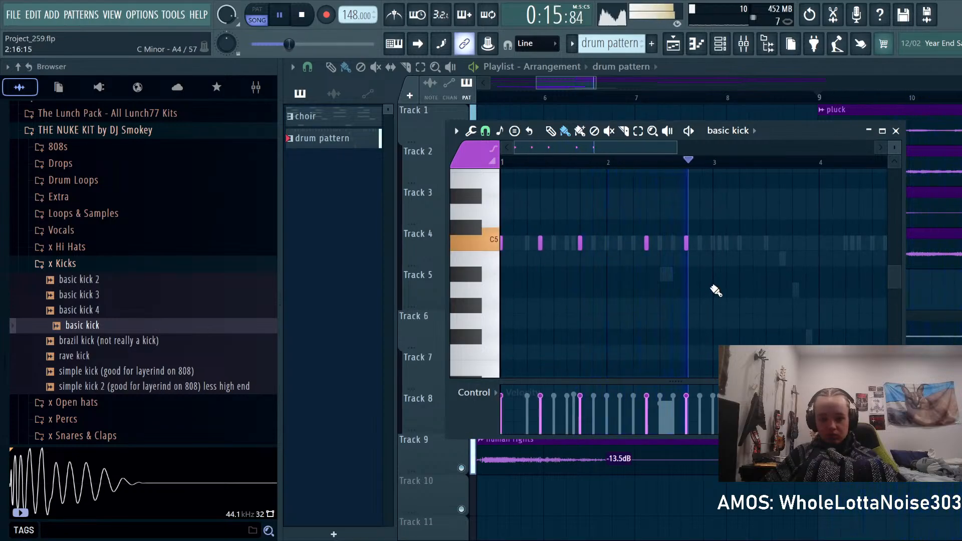
key(space)
Step: Duplicate the kicks of bars 1–2 into bars 3–4, and all four bars into bars 5–8
scroll(715, 291, down, 1)
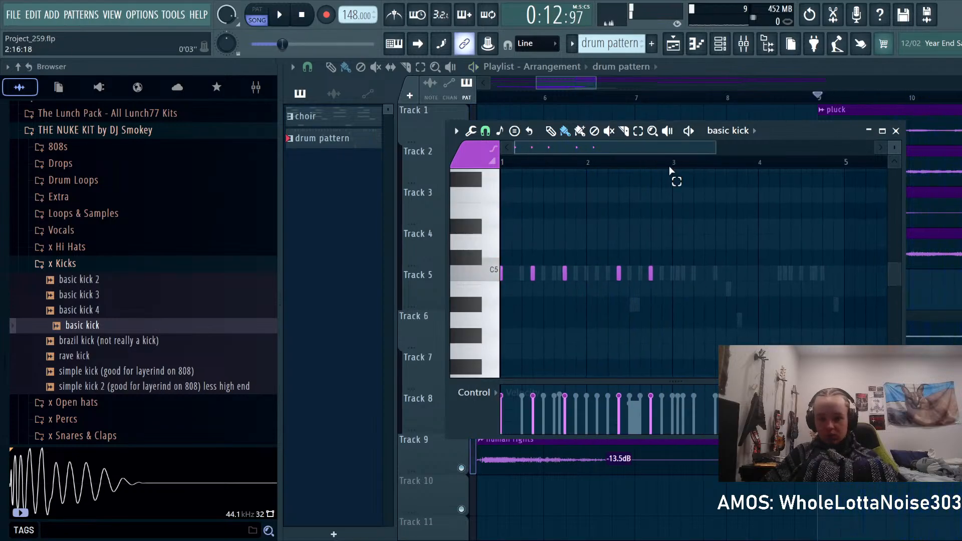
drag(670, 170, 501, 165)
key(ctrl+b)
scroll(763, 163, down, 1)
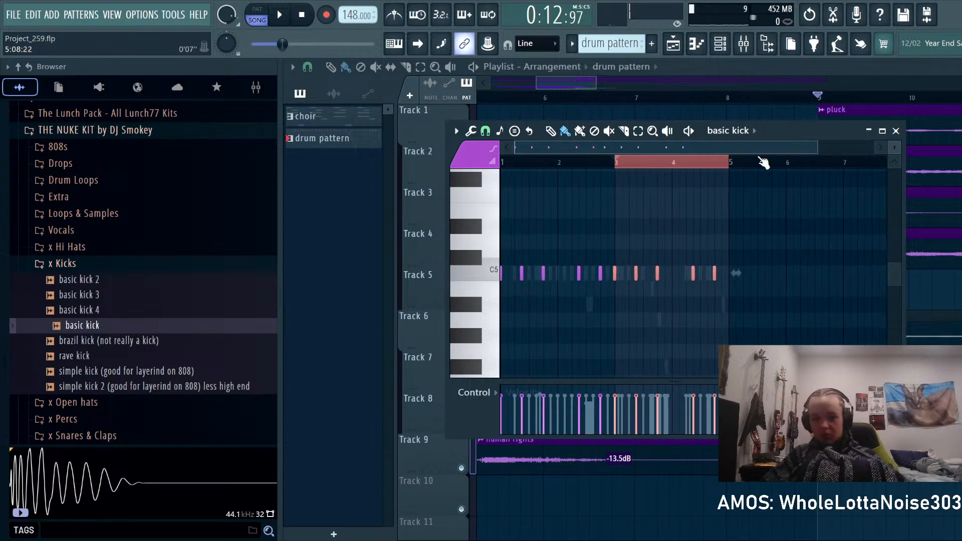
click(731, 162)
drag(735, 168, 501, 163)
key(ctrl+b)
Step: Switch the piano roll to clap 2 and duplicate the claps of bars 1–4 into bars 5–8
scroll(709, 243, down, 2)
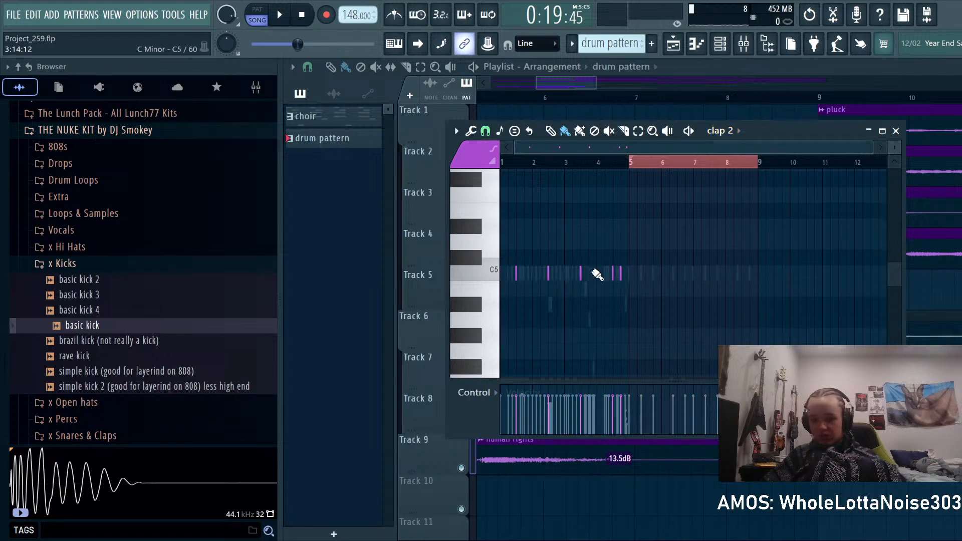
scroll(732, 132, down, 1)
scroll(691, 165, up, 3)
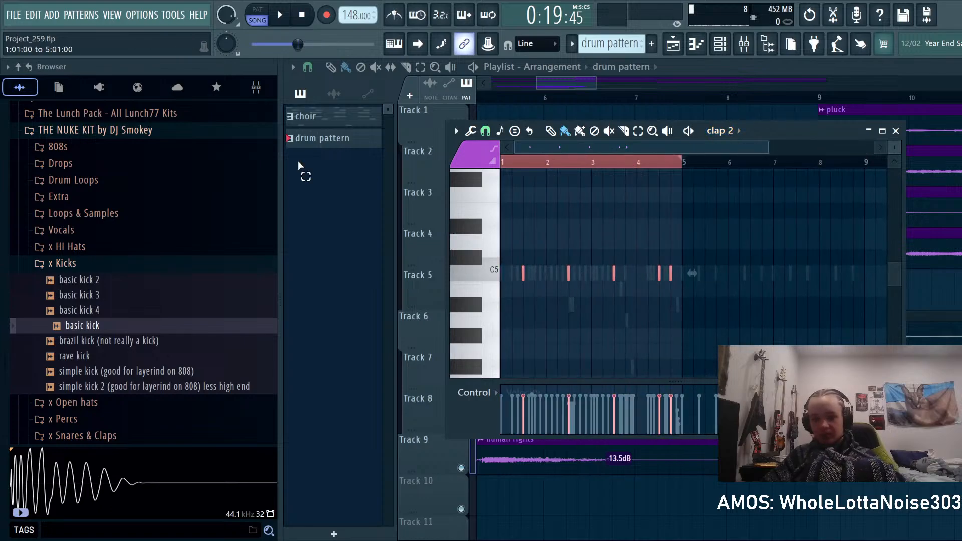
scroll(782, 291, up, 2)
Step: Add a quieter C5 clap hit on step 7 of bar 8 and play it from bar 7
scroll(752, 303, up, 2)
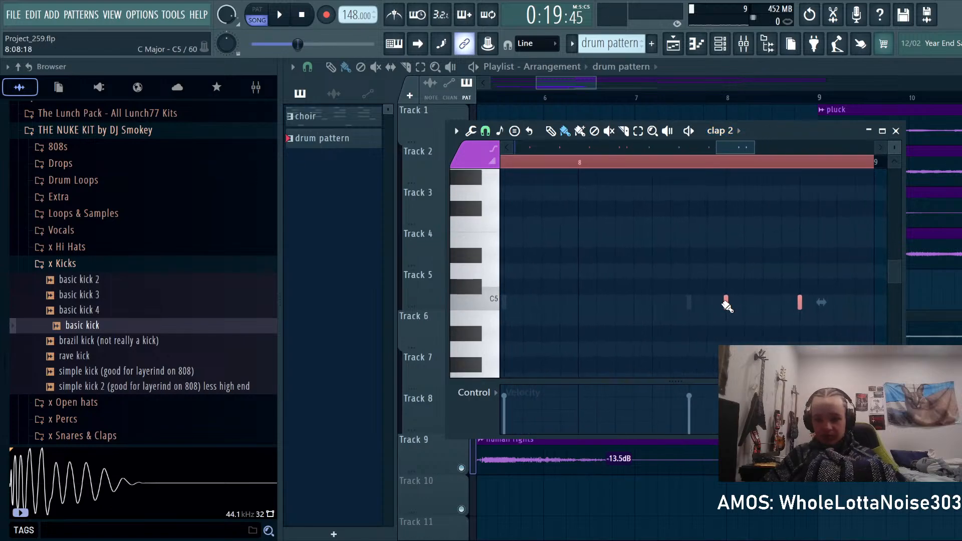
click(709, 303)
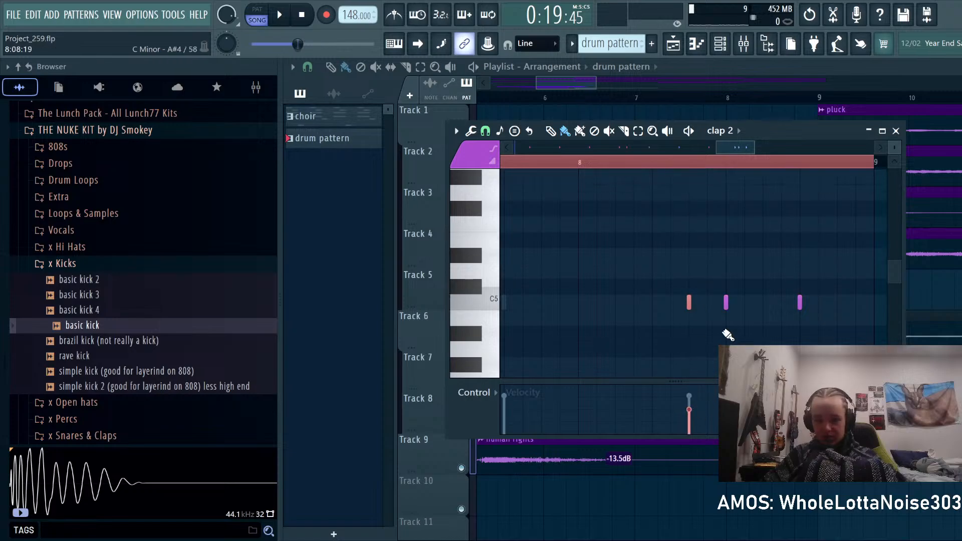
scroll(728, 335, down, 1)
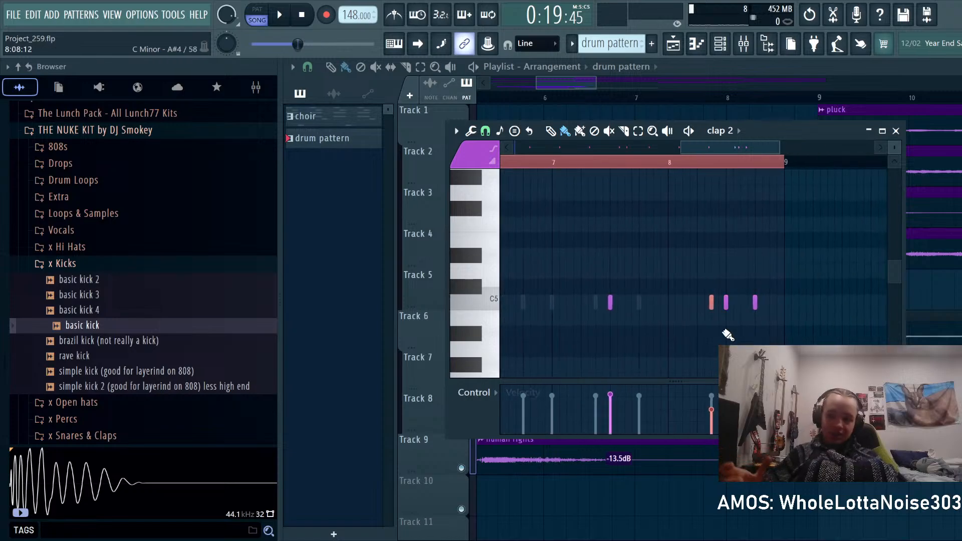
scroll(728, 335, down, 3)
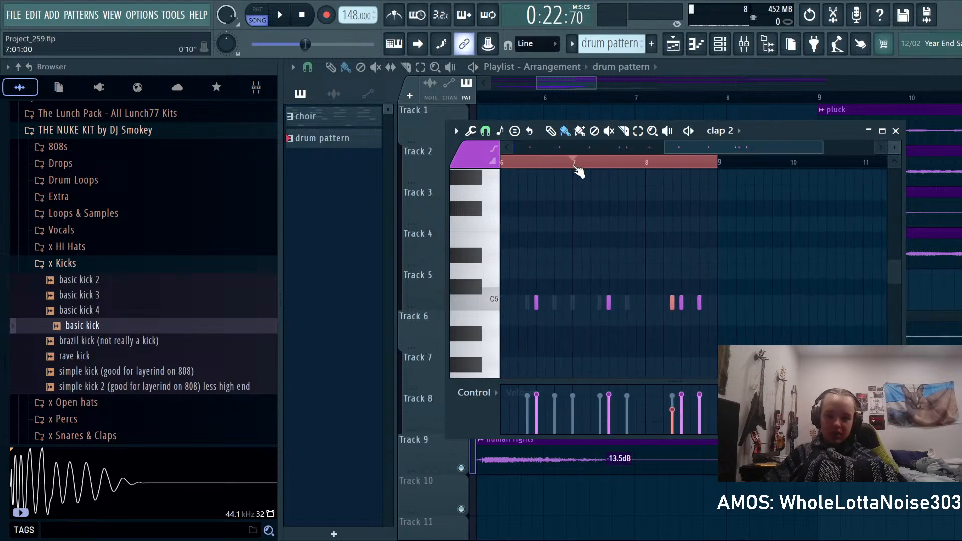
key(space)
scroll(627, 326, up, 2)
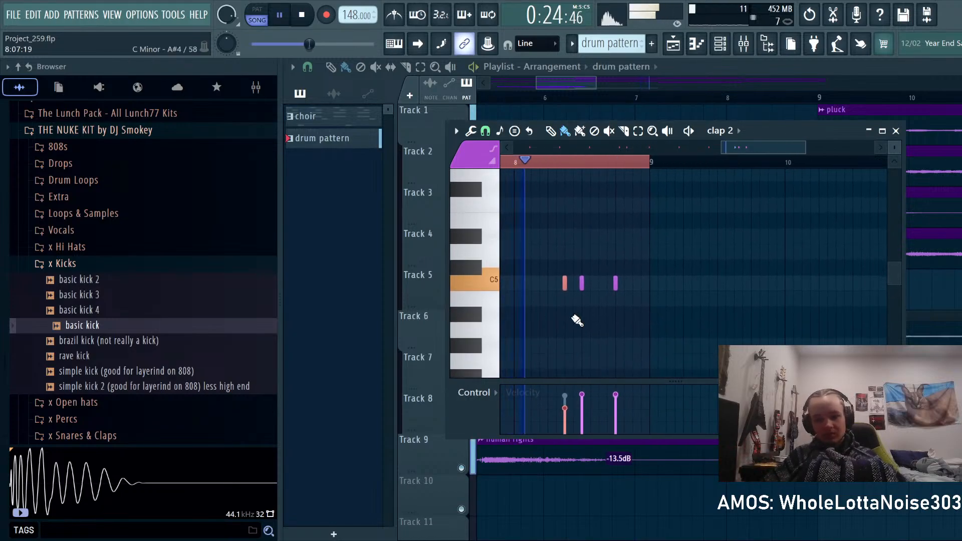
key(space)
scroll(629, 321, down, 2)
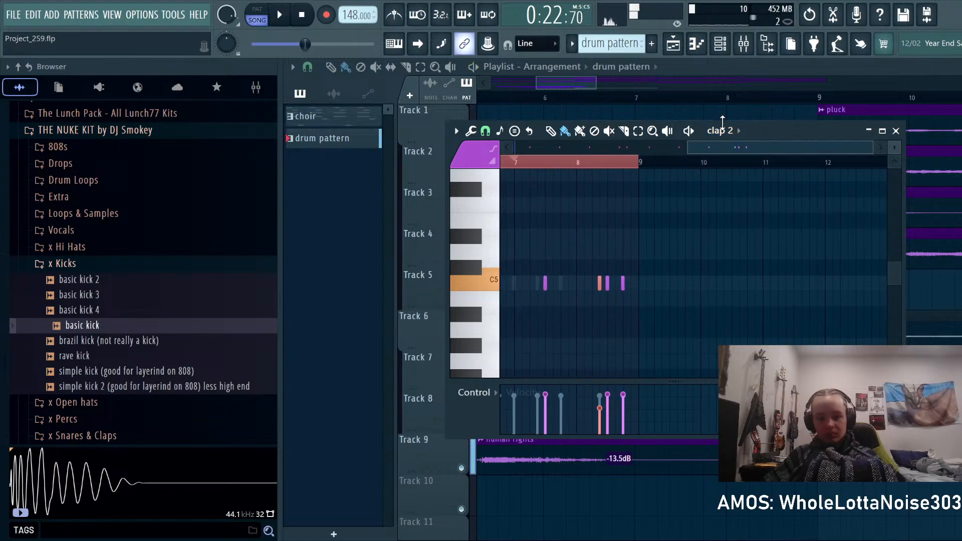
Step: Duplicate the classic smokey hat notes of bars 1–4 into bars 5–8, play them and clear the selection
click(727, 246)
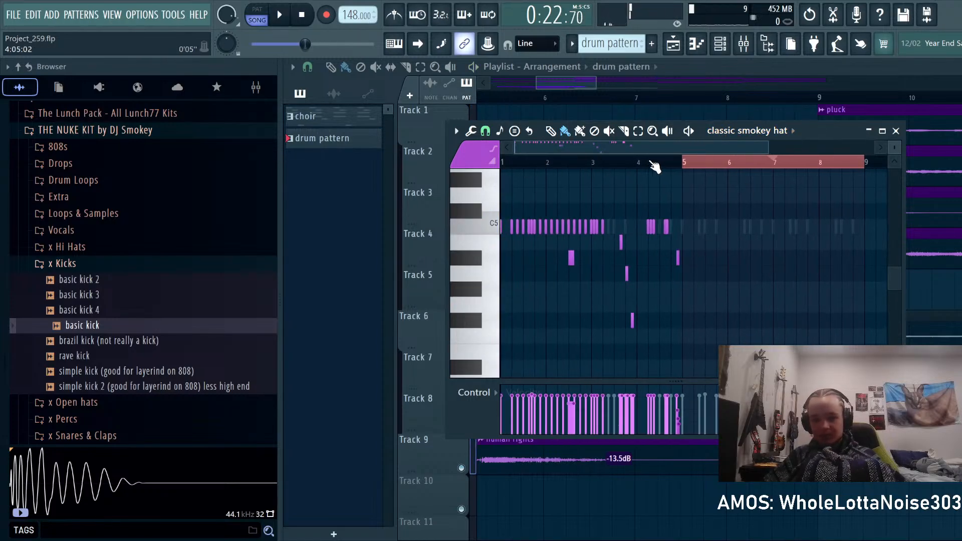
key(space)
scroll(736, 254, up, 4)
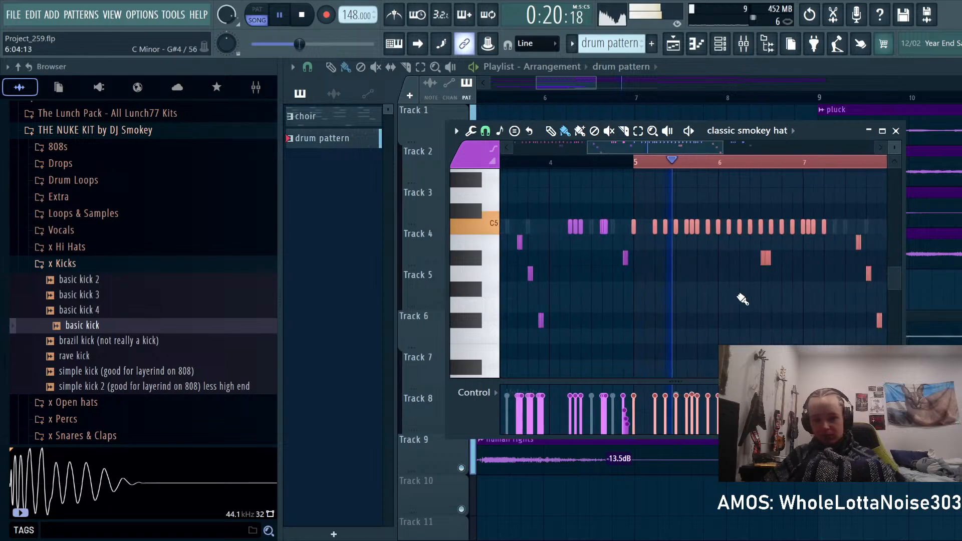
scroll(742, 300, down, 4)
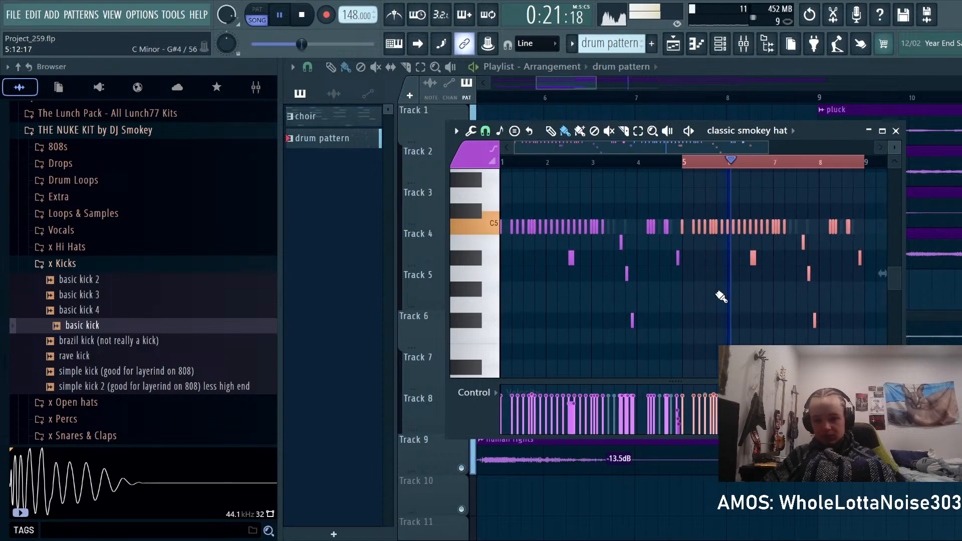
key(space)
click(692, 159)
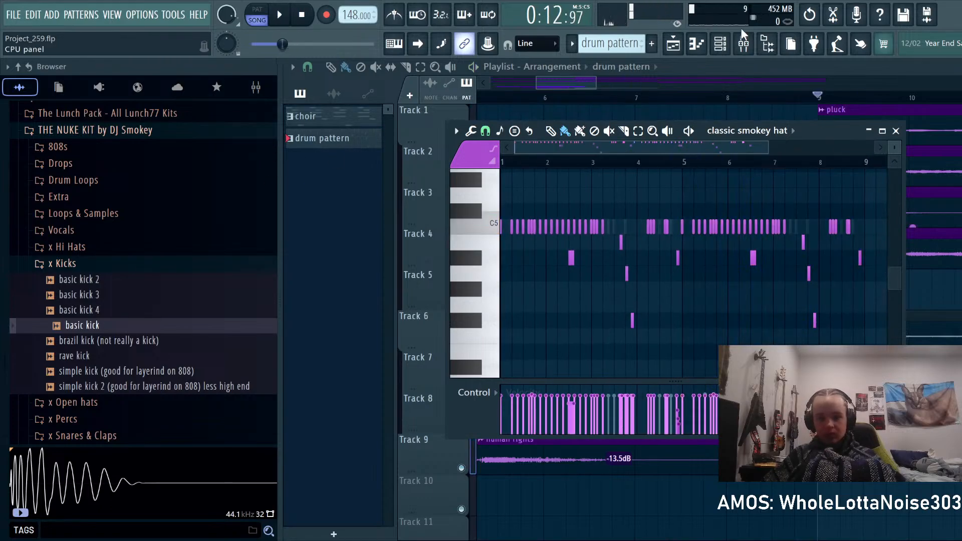
Step: Open the classic smokey hat sampler settings and raise the sample's OUT fade
click(721, 44)
click(426, 188)
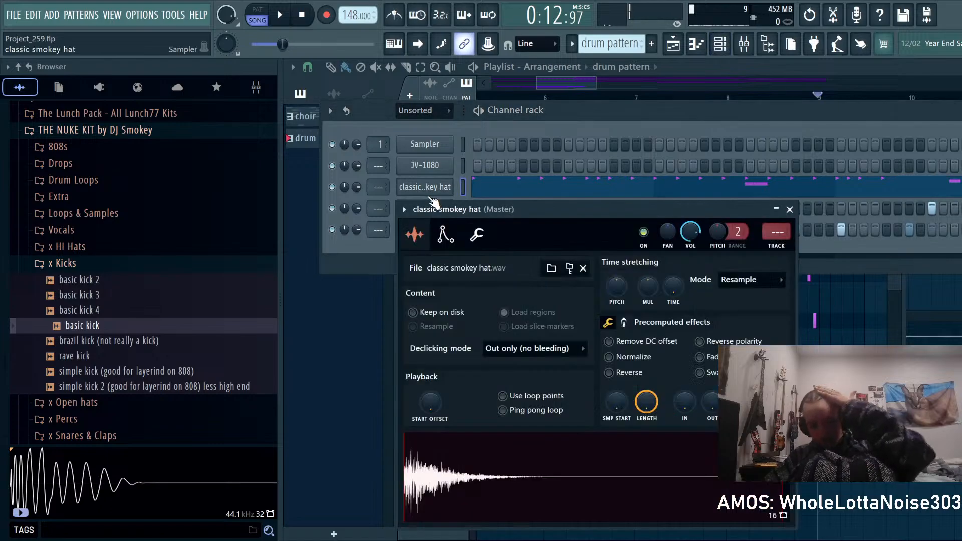
scroll(705, 333, down, 2)
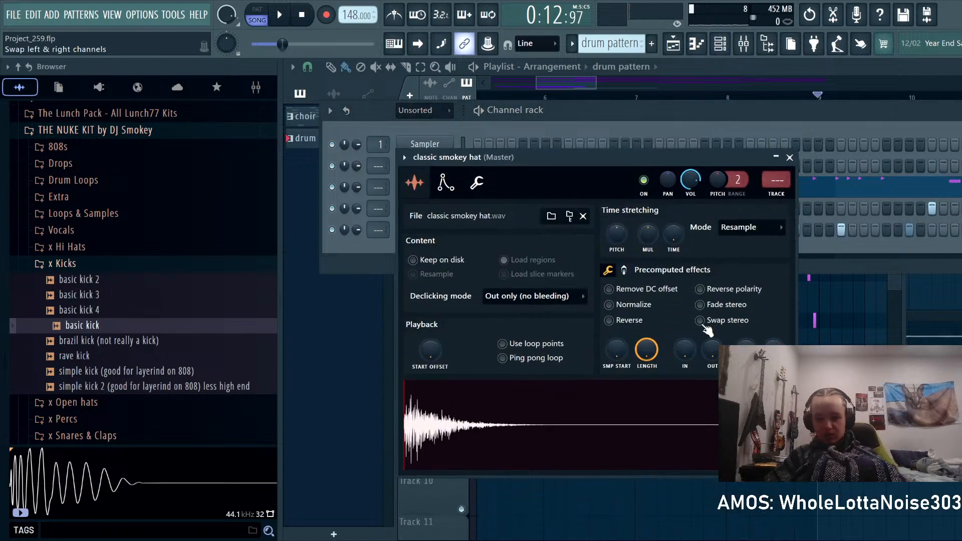
drag(711, 363, 711, 354)
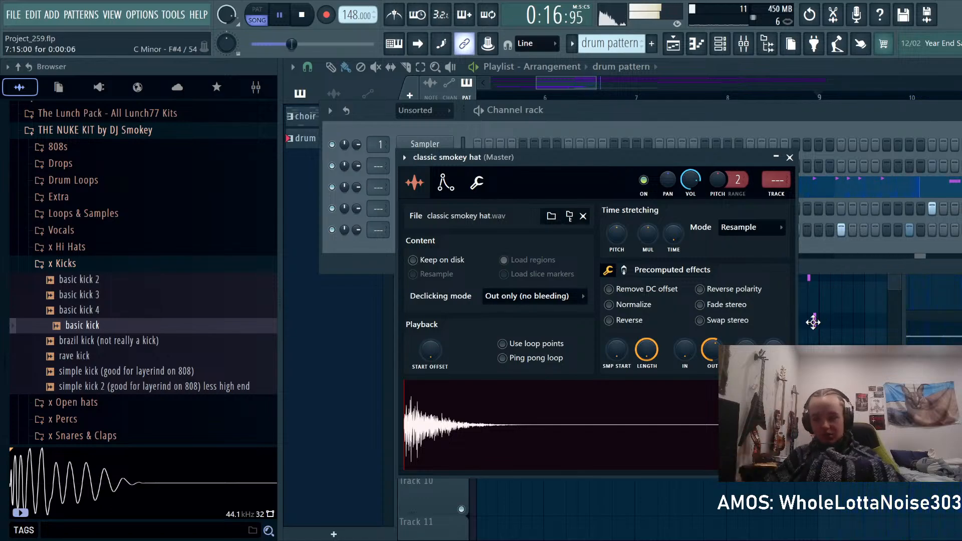
Step: Route the JV-1080, classic smokey hat, clap 2 and basic kick channels to mixer tracks 8–11 and show the mixer during playback
click(373, 258)
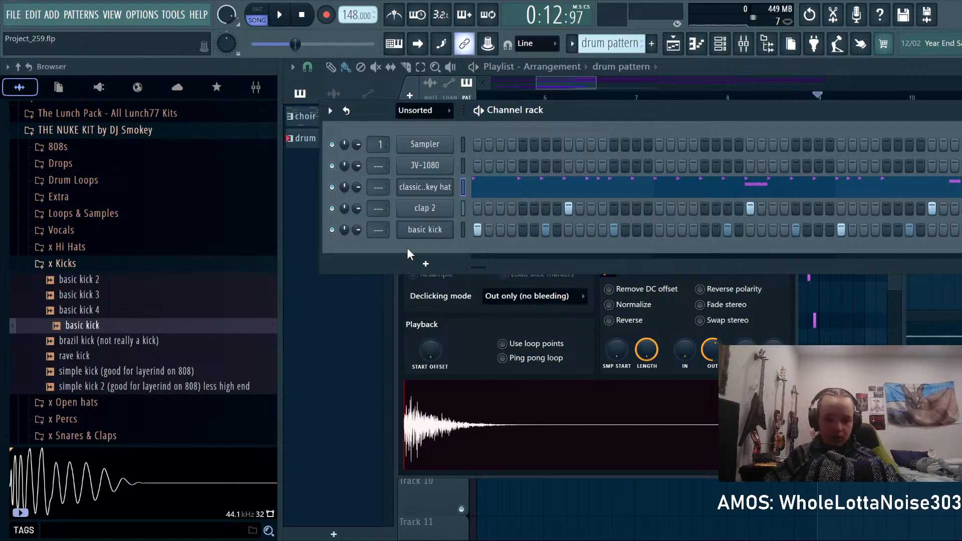
key(space)
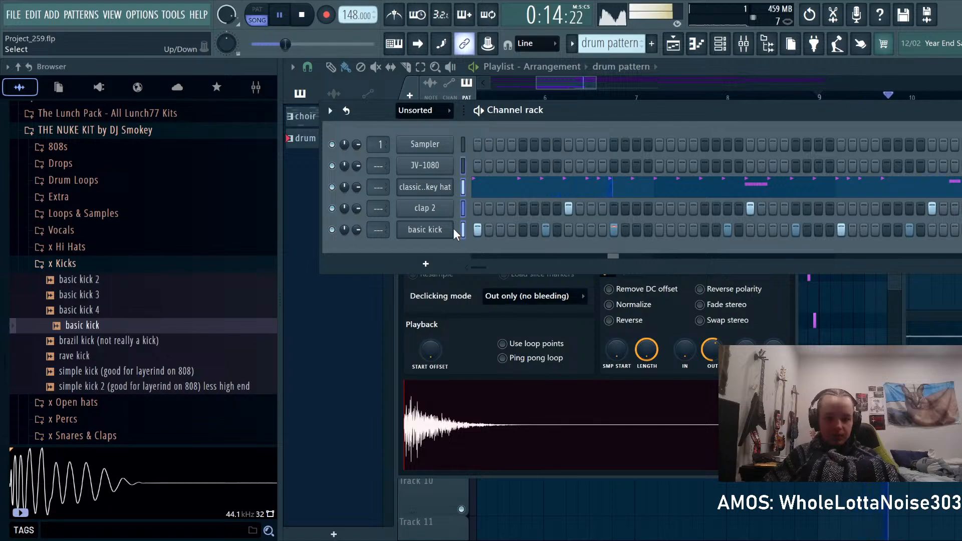
key(F9)
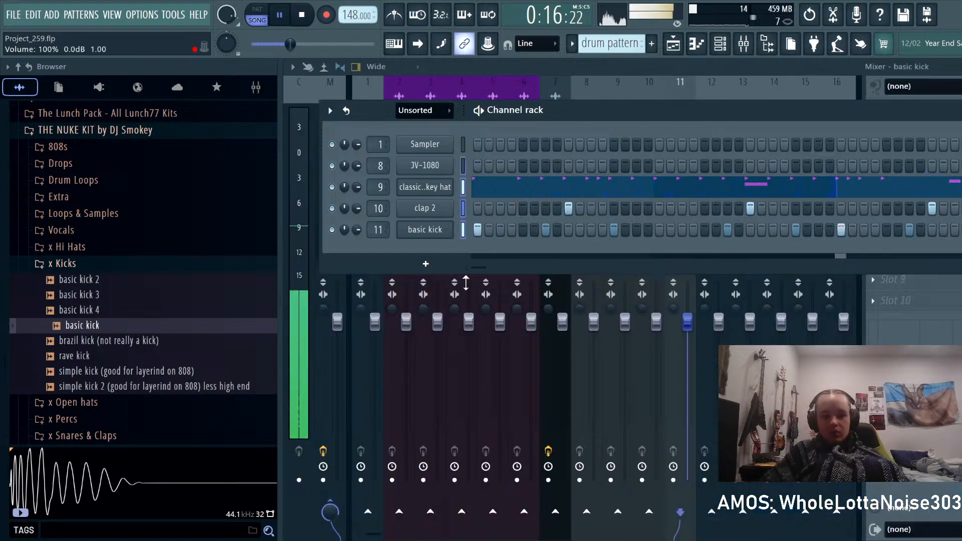
Step: Lower the classic smokey hat mixer track to about 93% (-1.7 dB) during playback, checking the levels of the master, clap 2 and basic kick
click(297, 289)
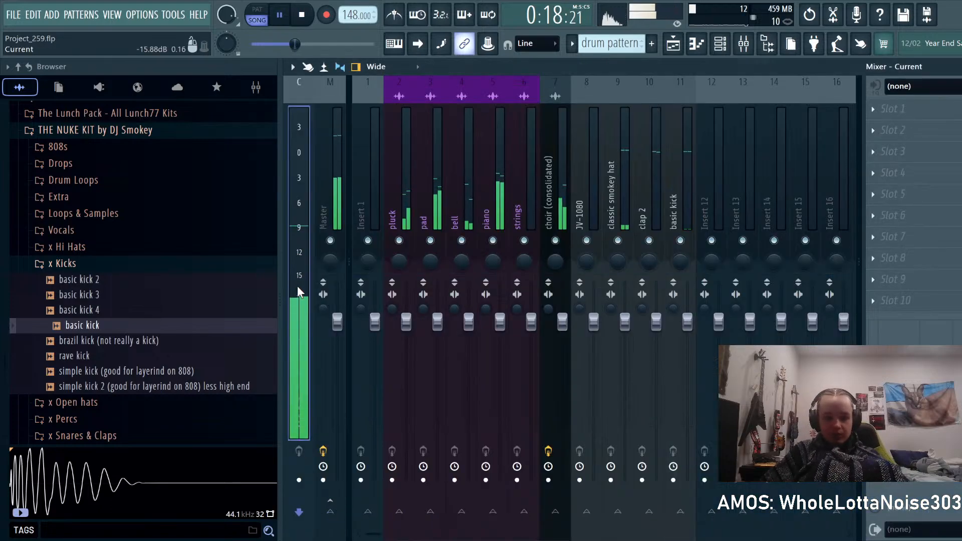
click(333, 180)
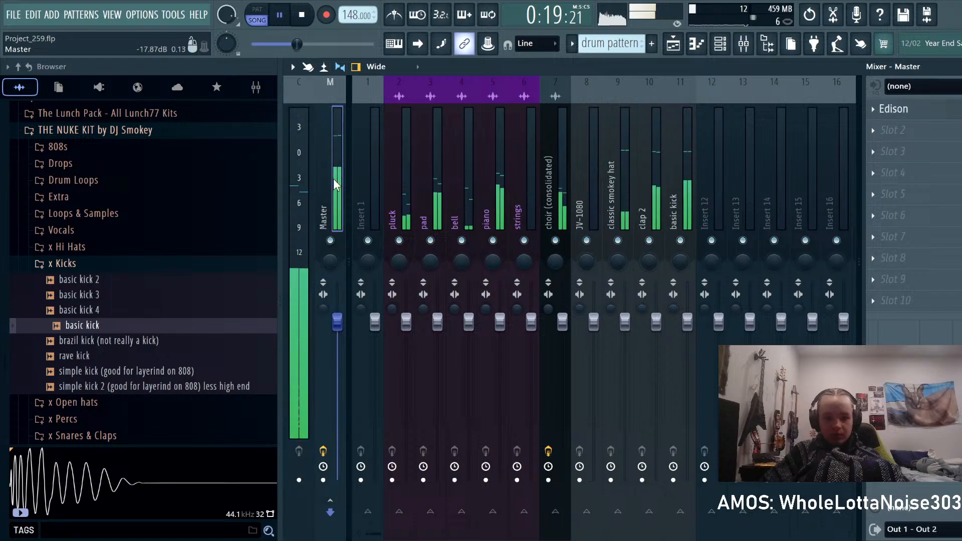
click(630, 165)
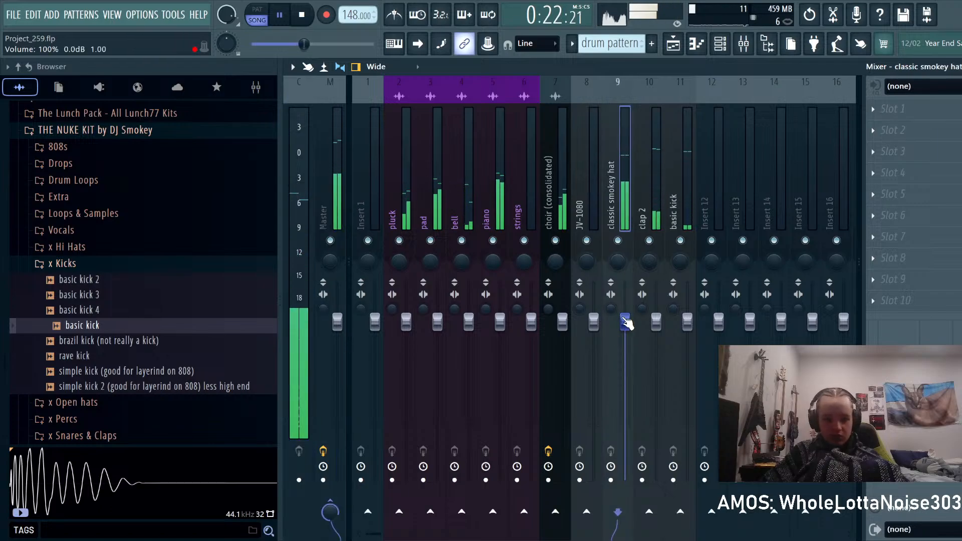
drag(627, 323, 625, 334)
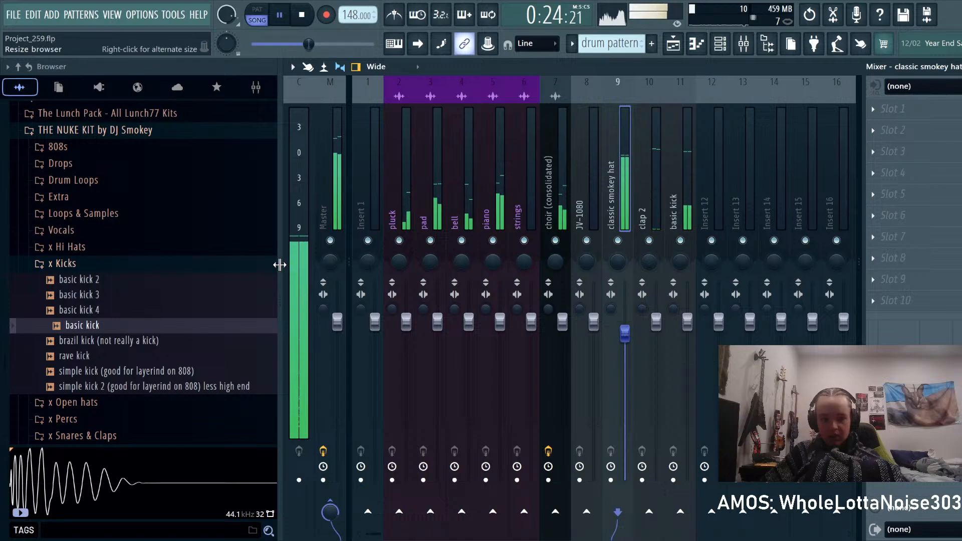
key(space)
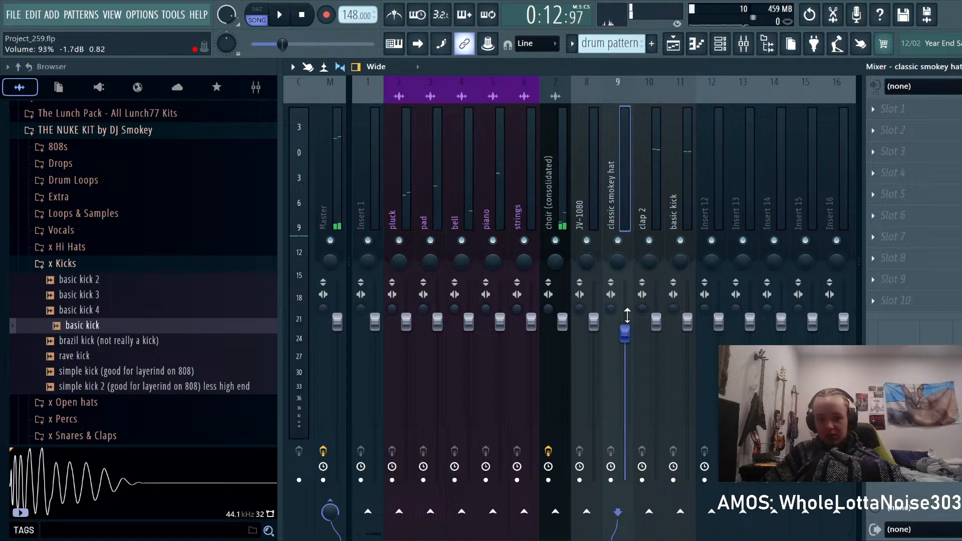
key(space)
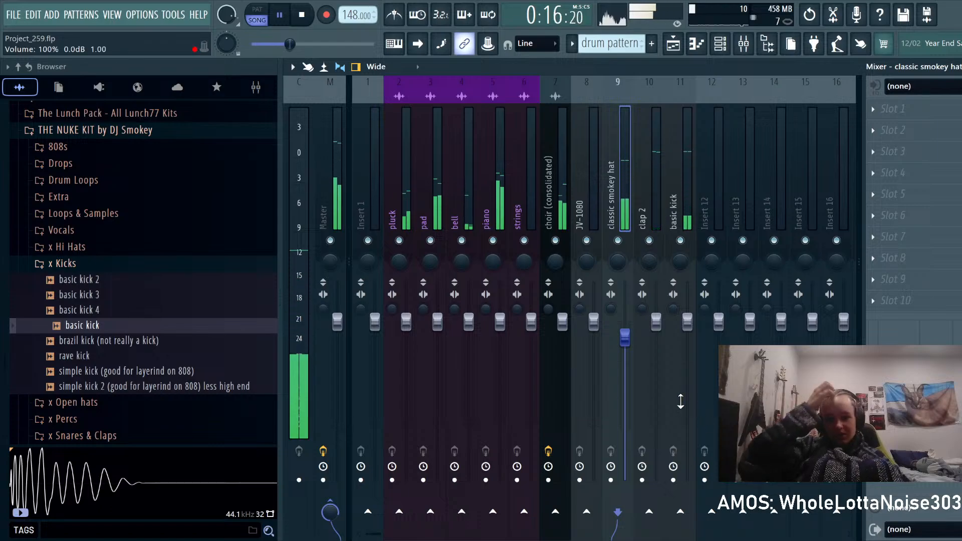
click(658, 162)
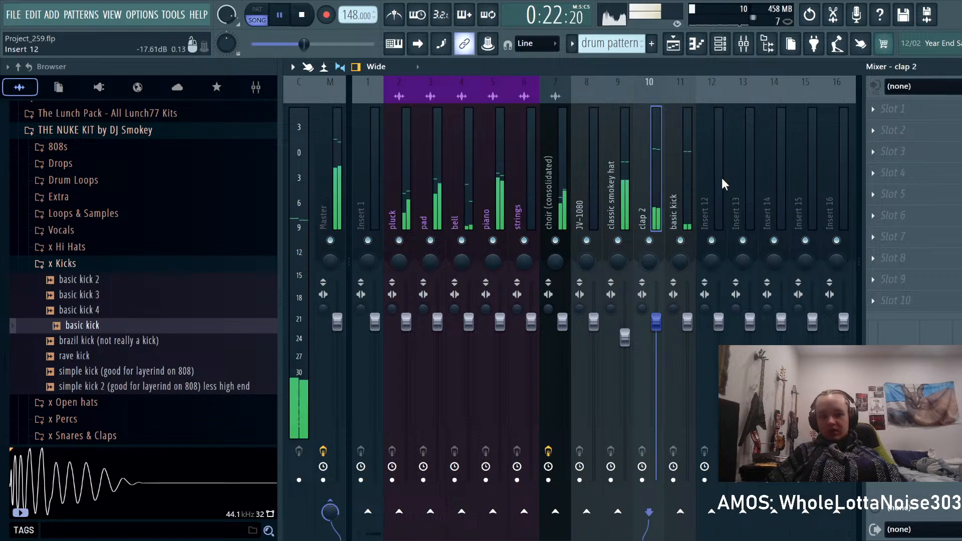
click(673, 190)
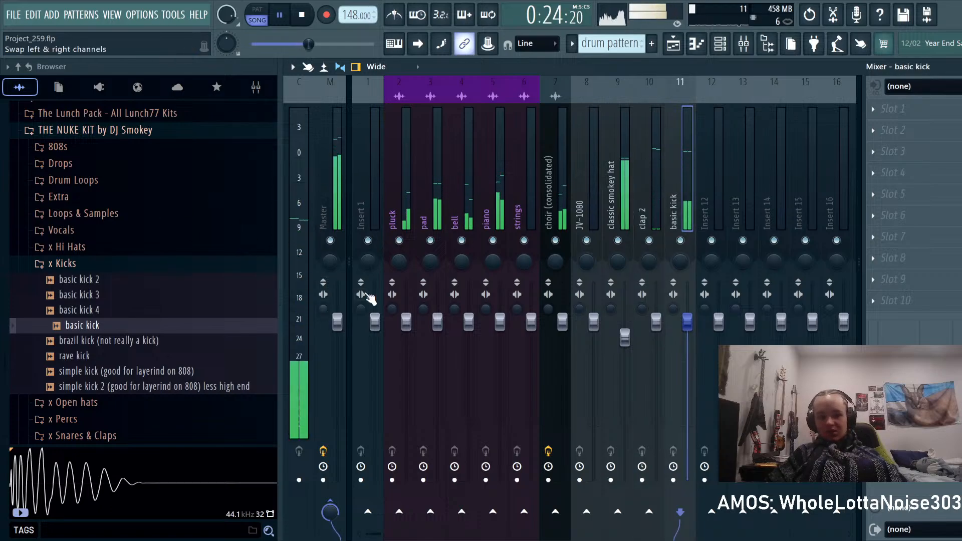
Step: Stop playback, audition clug 808 among THE NUKE KIT's 808s, and collapse the kit folder
click(720, 44)
key(space)
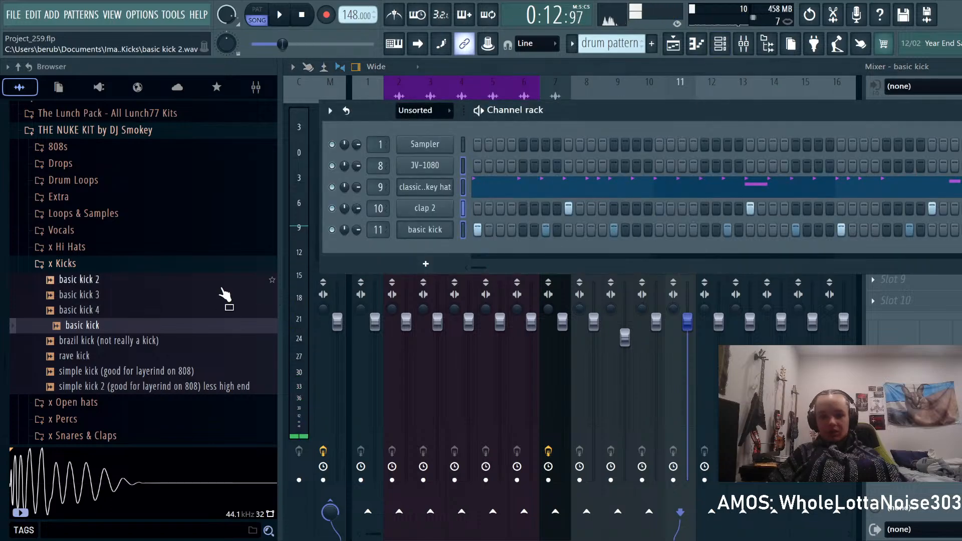
click(111, 264)
click(108, 146)
click(117, 206)
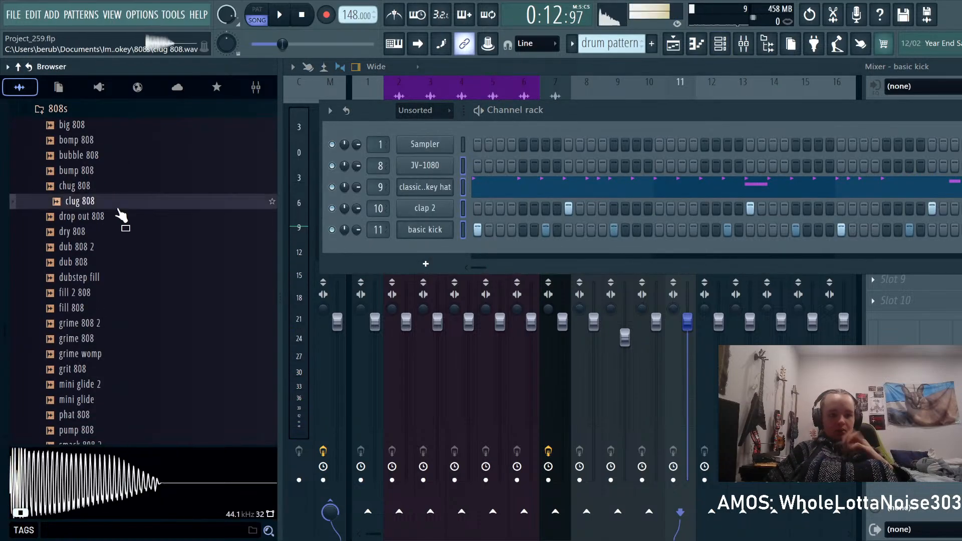
drag(118, 206, 85, 307)
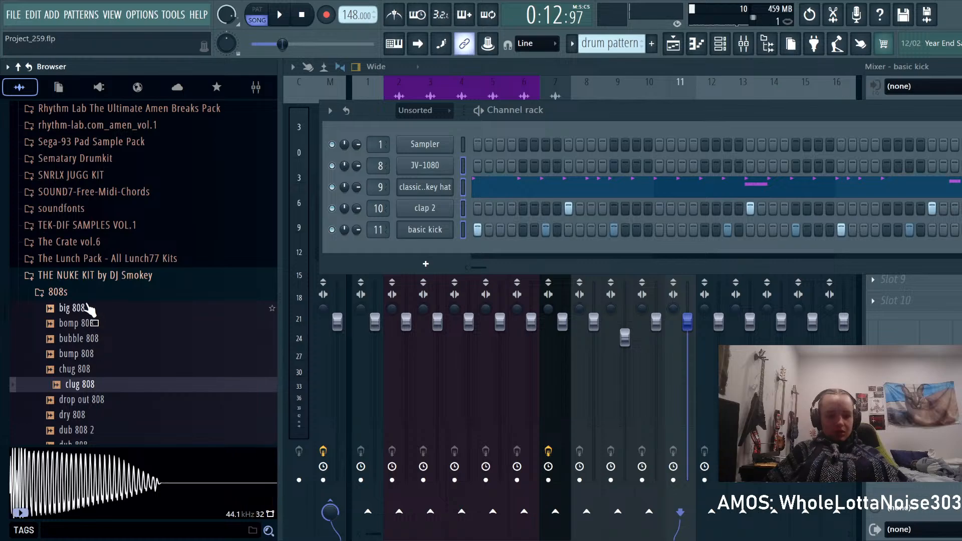
click(95, 276)
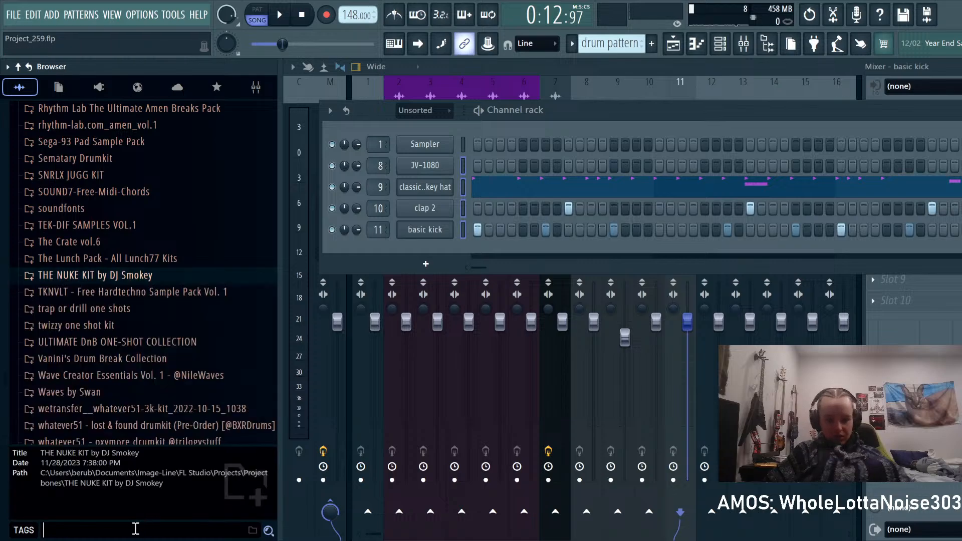
Step: Search the sample browser for spinz and add [MNDZ]- Spinz 808 [My Fav] as a new channel below the basic kick
click(135, 529)
text(spinz)
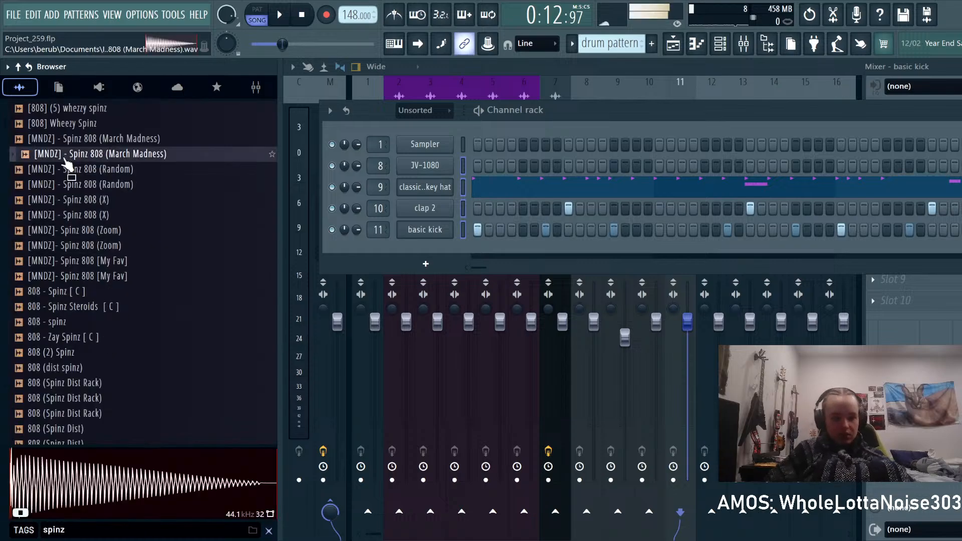
drag(75, 170, 460, 260)
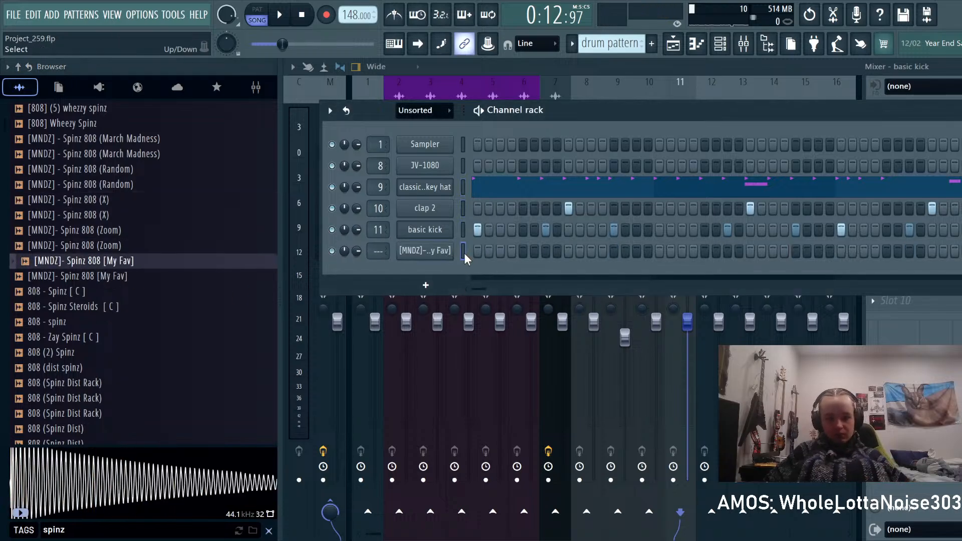
Step: Inspect the start of the Spinz 808 waveform in Edison, and close the audio editor
click(436, 251)
key(ctrl+e)
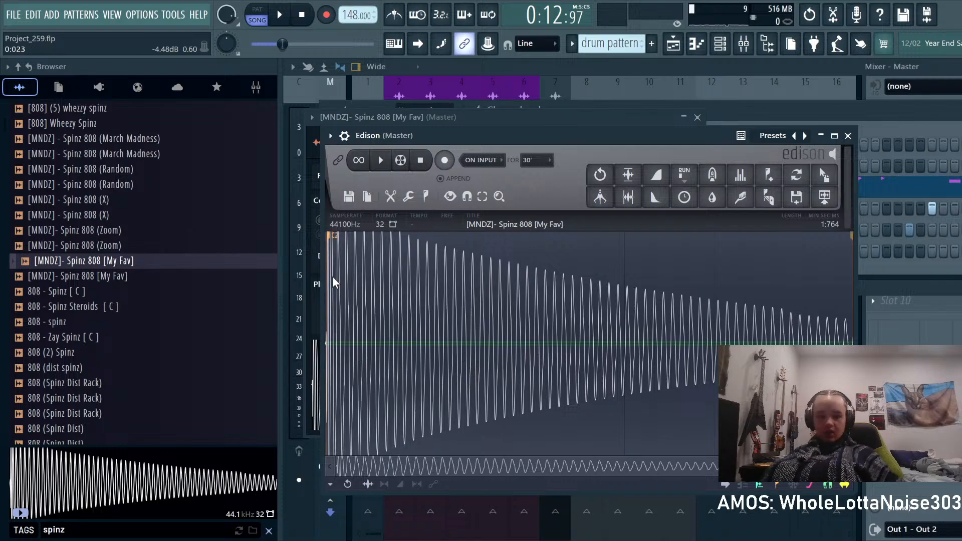
scroll(326, 243, up, 5)
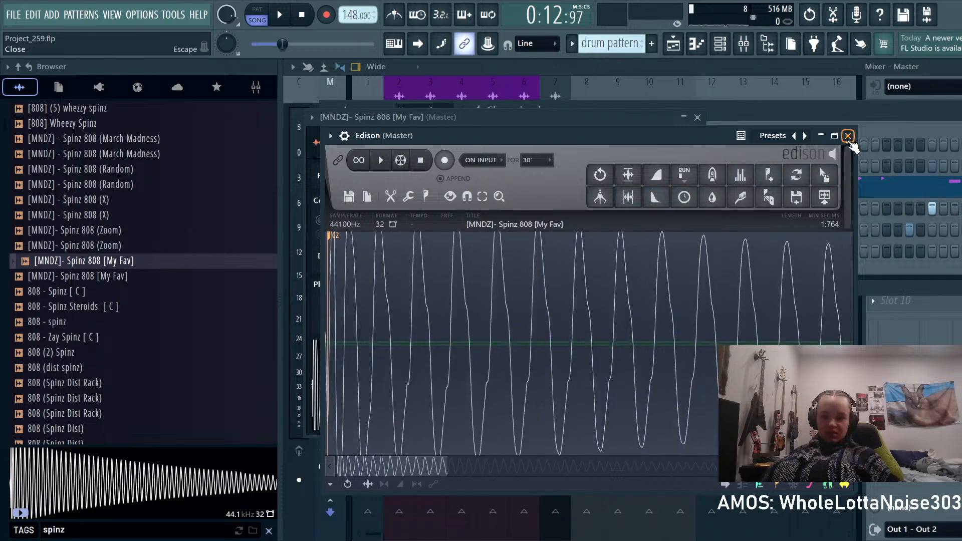
click(848, 135)
Step: Enable the Spinz 808's volume envelope with Hold raised and decay, sustain and release at minimum, and audition it at C5
click(354, 145)
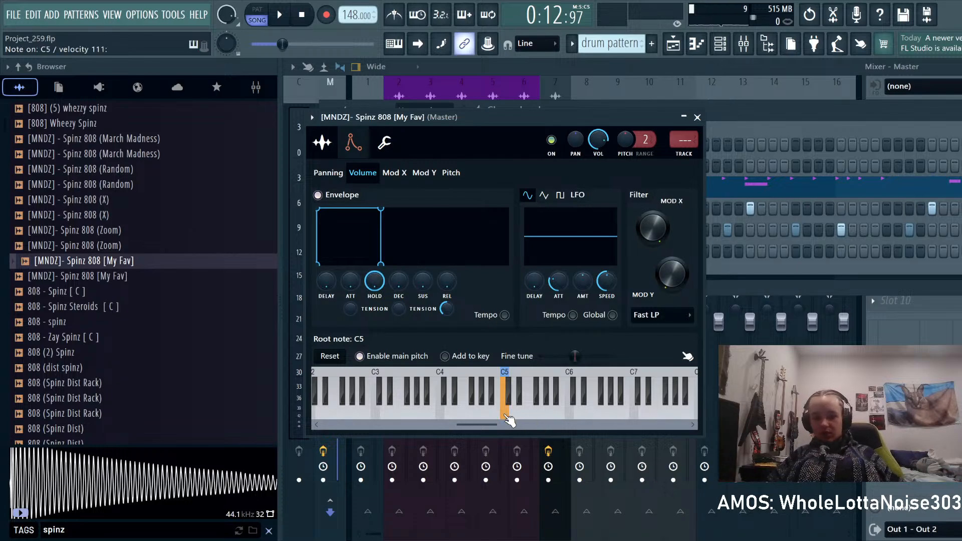
click(505, 413)
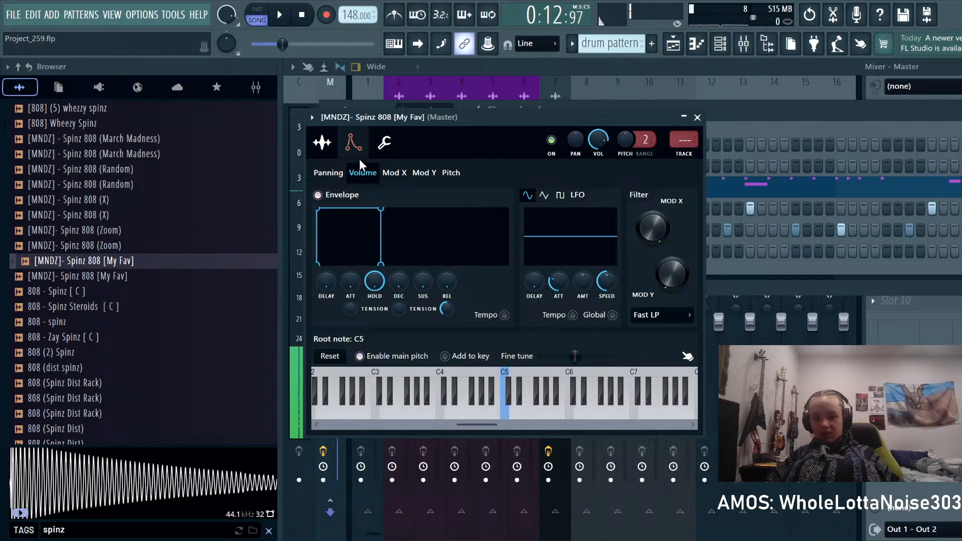
click(509, 413)
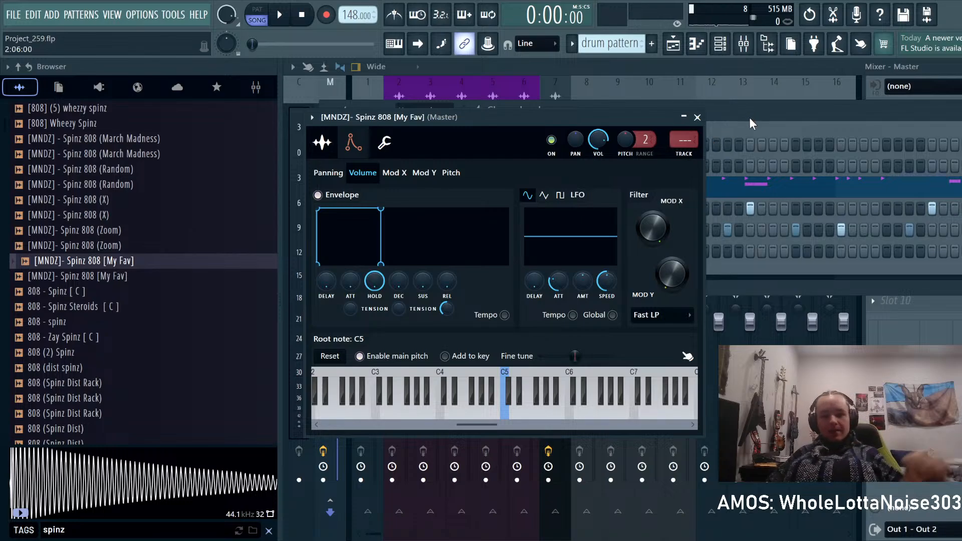
Step: Open the Spinz 808's piano roll and place a four-step A#4 note at the start of bar 1
click(722, 44)
click(722, 45)
click(720, 44)
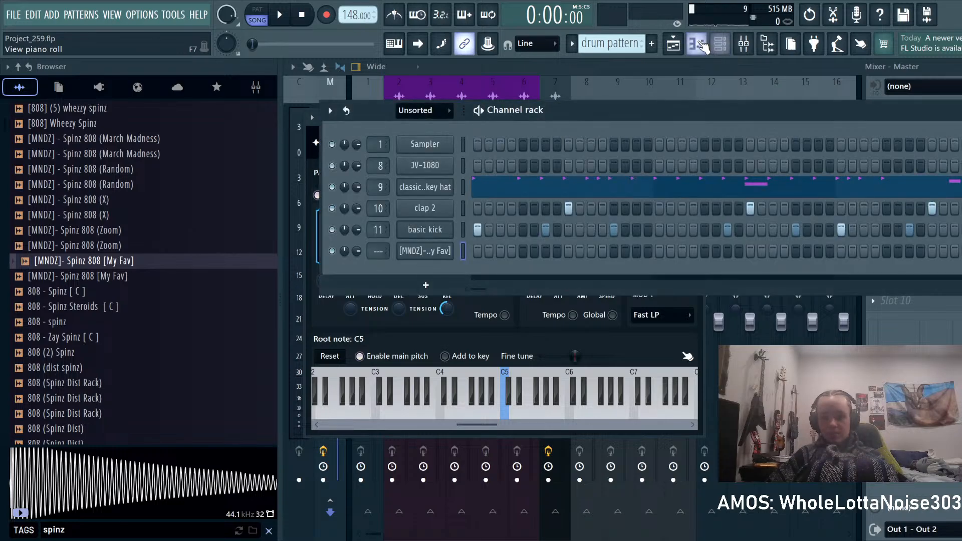
click(697, 44)
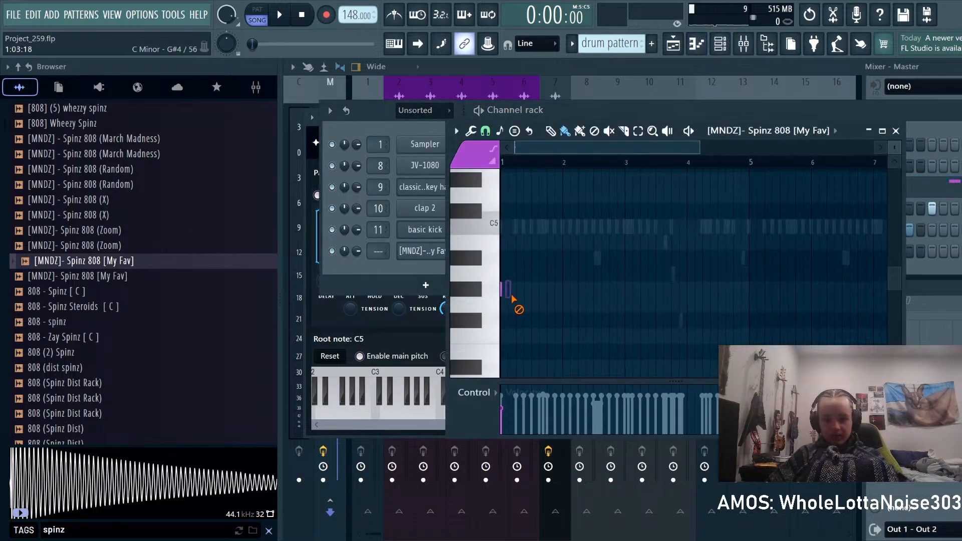
ctrl+scroll(512, 298, up, 5)
drag(895, 148, 895, 141)
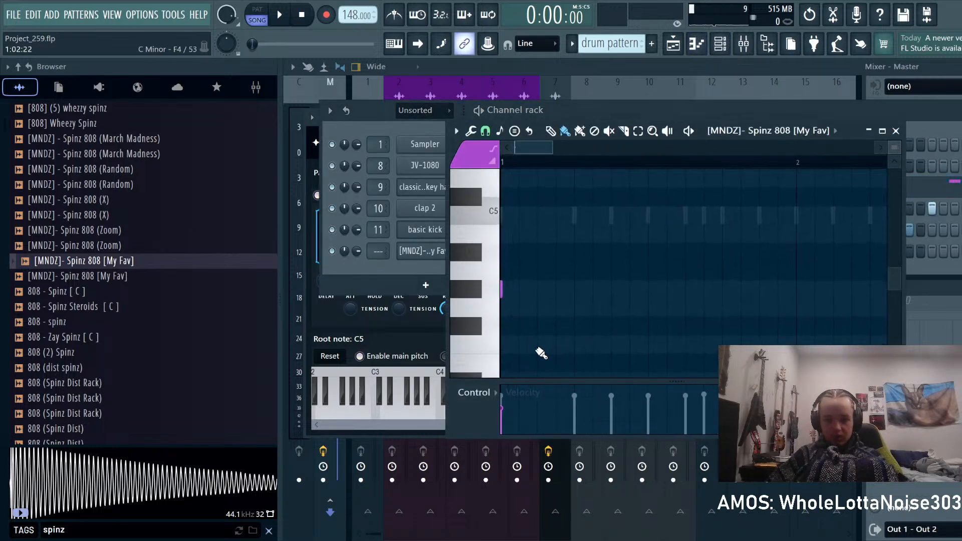
key(ctrl+a)
click(480, 294)
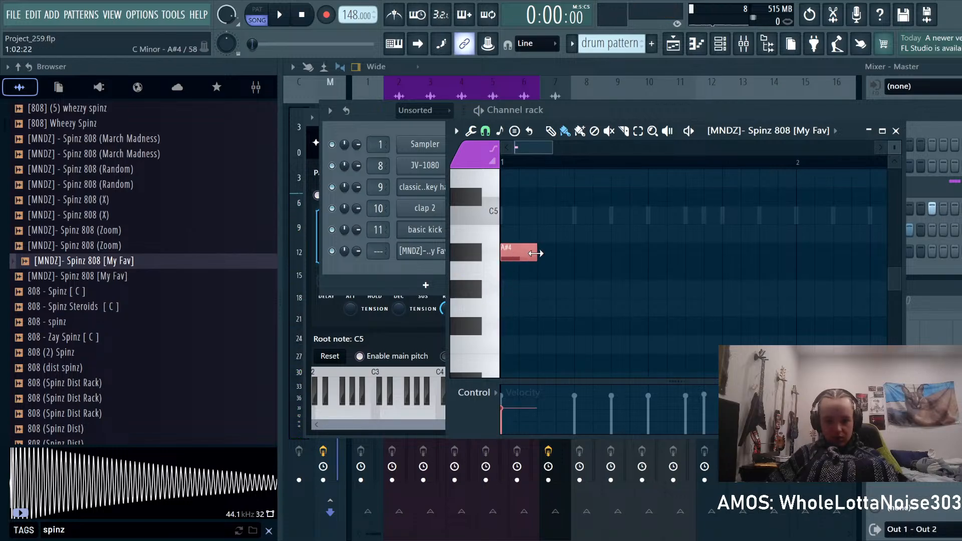
click(553, 284)
right_click(613, 295)
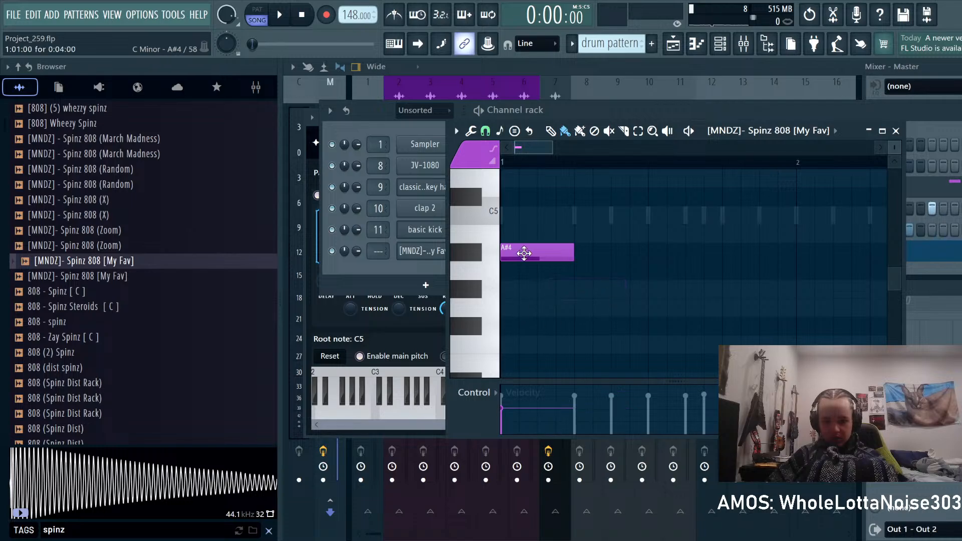
Step: Raise the A#4 808 note's velocity to maximum and play the pattern from its start
click(538, 250)
scroll(540, 252, up, 6)
click(551, 257)
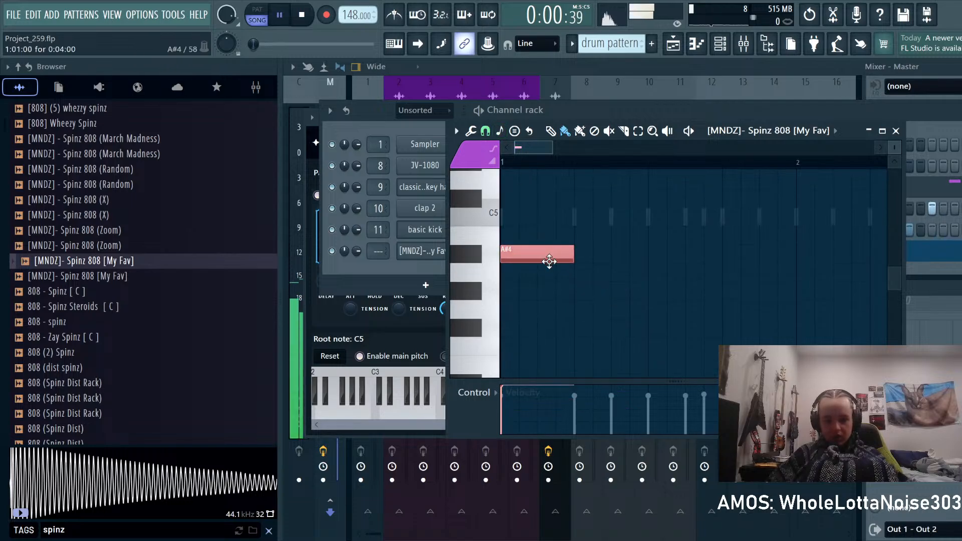
click(532, 161)
key(space)
key(space)
scroll(592, 272, down, 4)
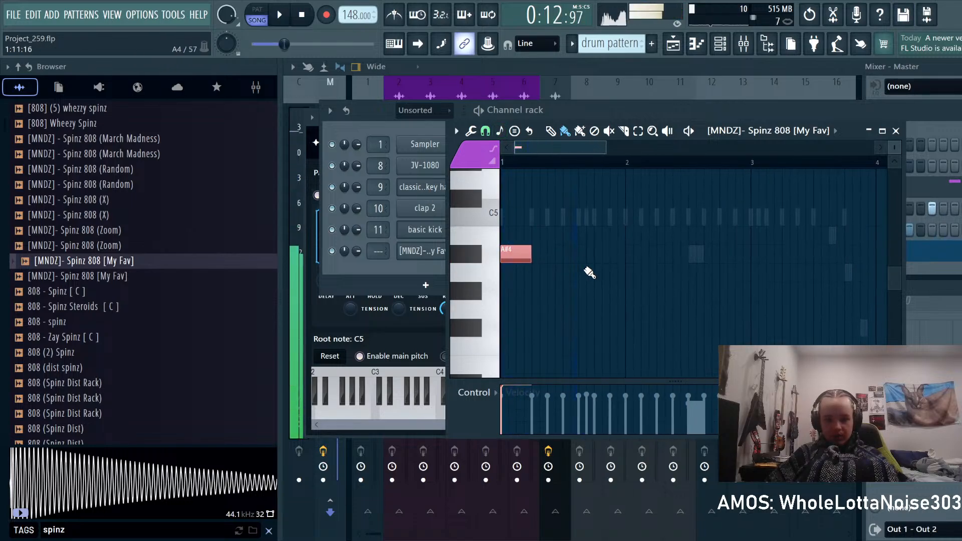
Step: Lengthen the A#4 808 note in bar 1 to six steps
scroll(590, 273, up, 4)
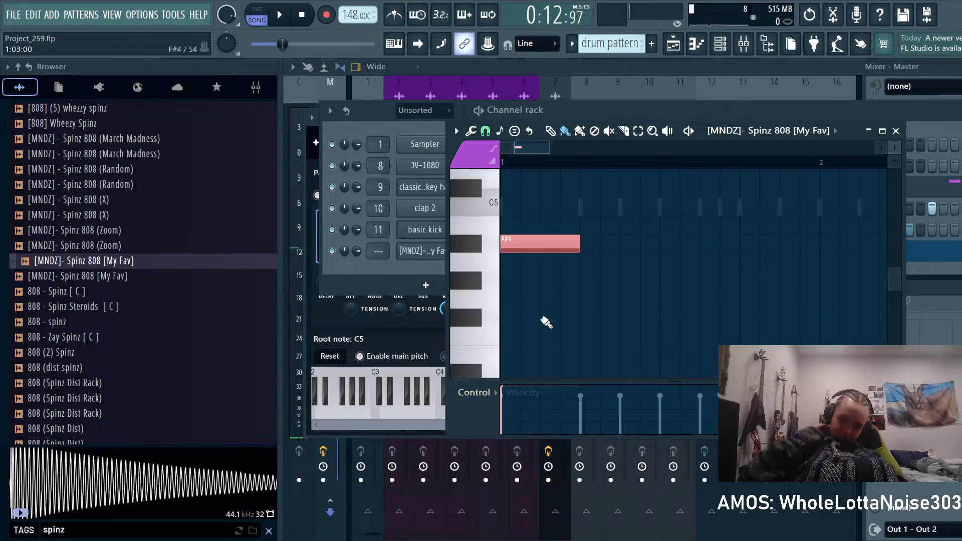
scroll(547, 323, down, 2)
scroll(548, 323, up, 2)
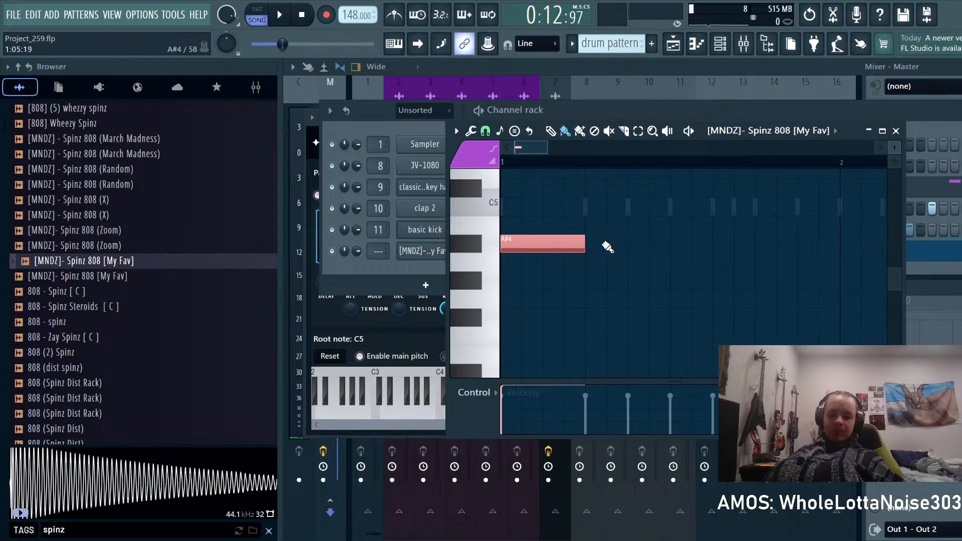
scroll(576, 267, up, 1)
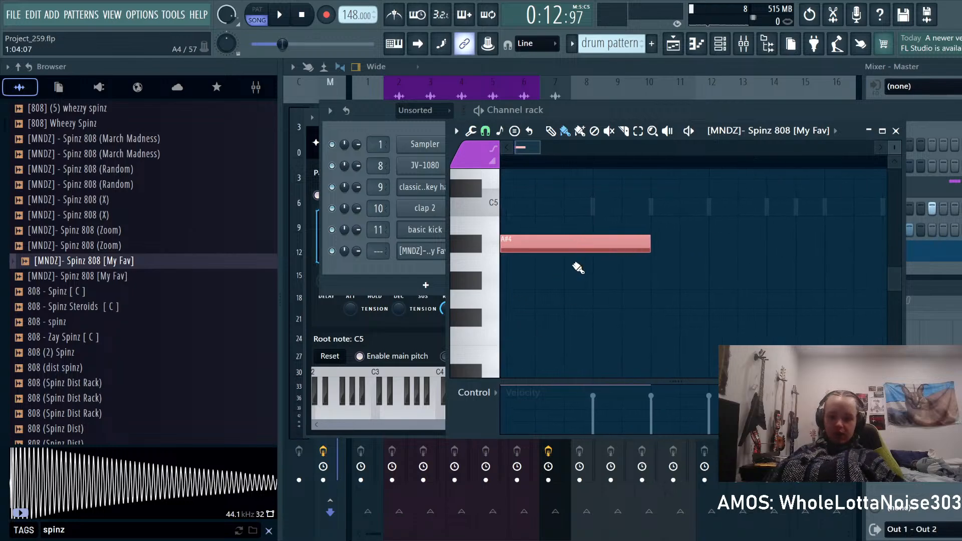
Step: Add a second six-step A#4 note right after the first and a four-step G#4 note on bar 1's last beat
scroll(570, 269, down, 3)
scroll(543, 303, up, 3)
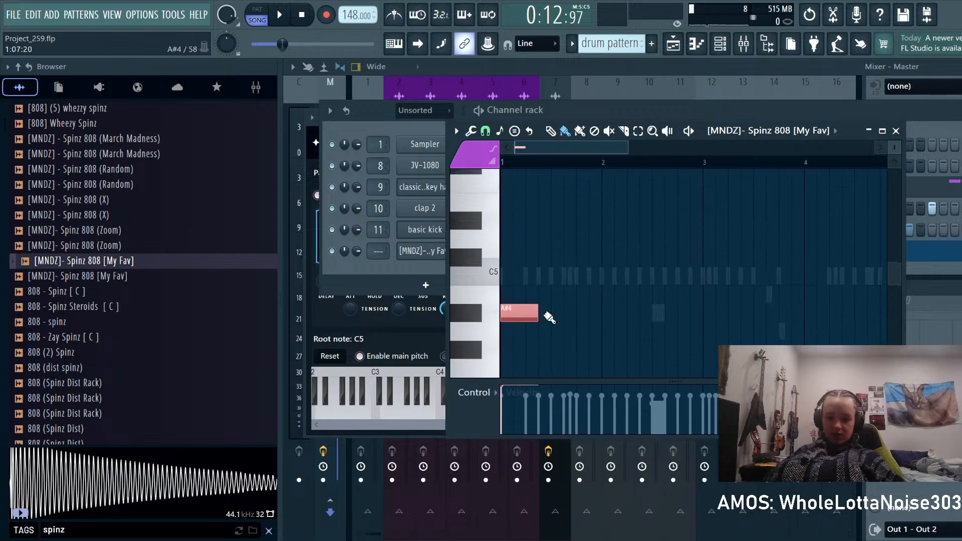
click(548, 313)
click(584, 313)
drag(614, 316, 589, 364)
key(space)
key(space)
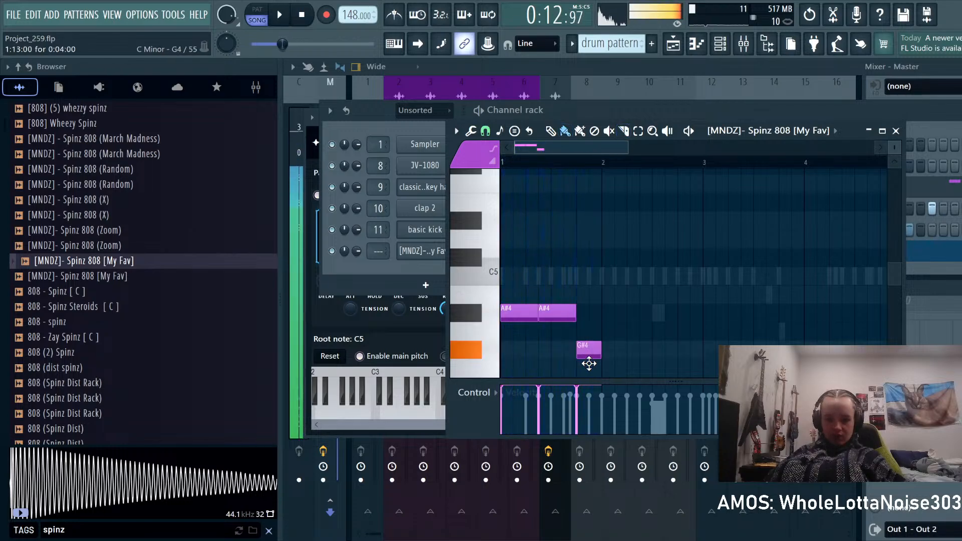
Step: Lengthen the G#4 note to twelve steps and follow it with an eight-step G#4 note filling the rest of bar 2
key(space)
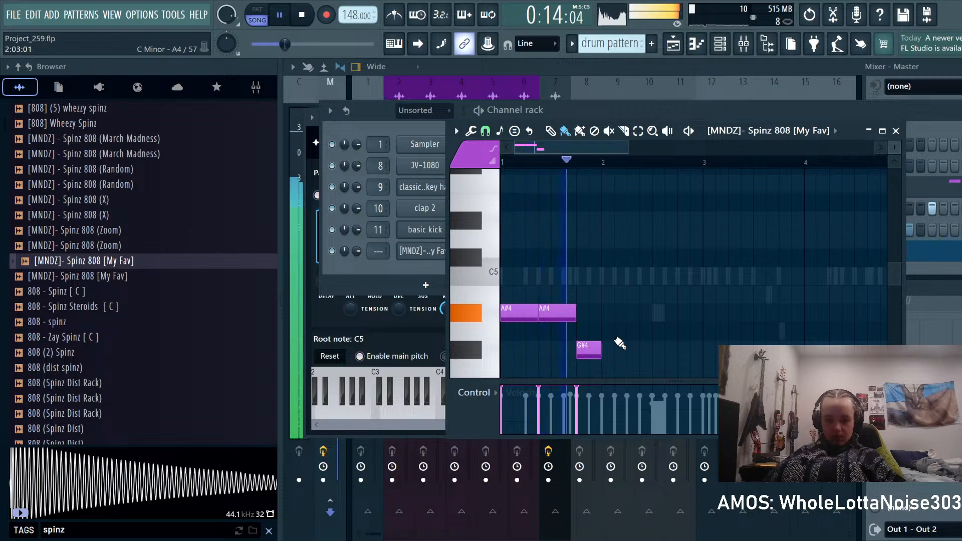
key(space)
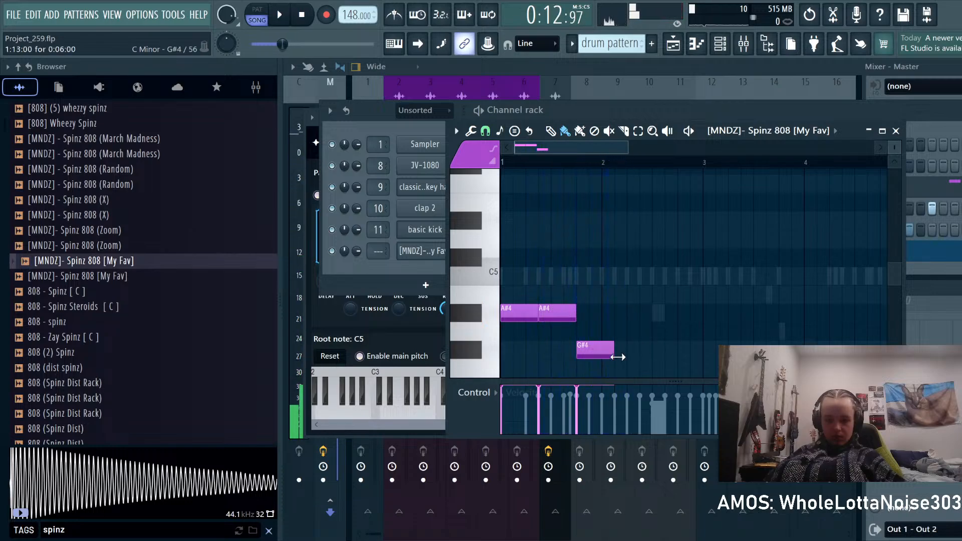
key(space)
click(652, 350)
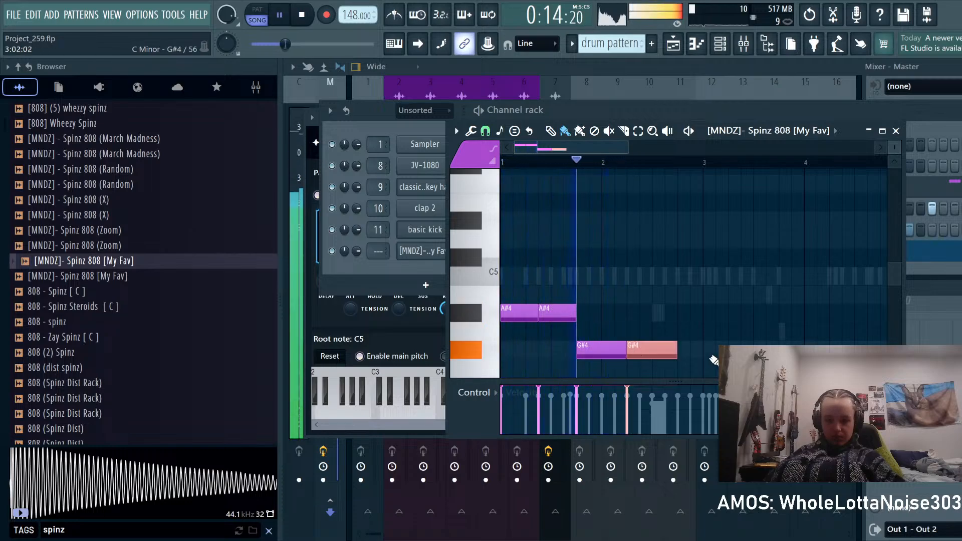
key(space)
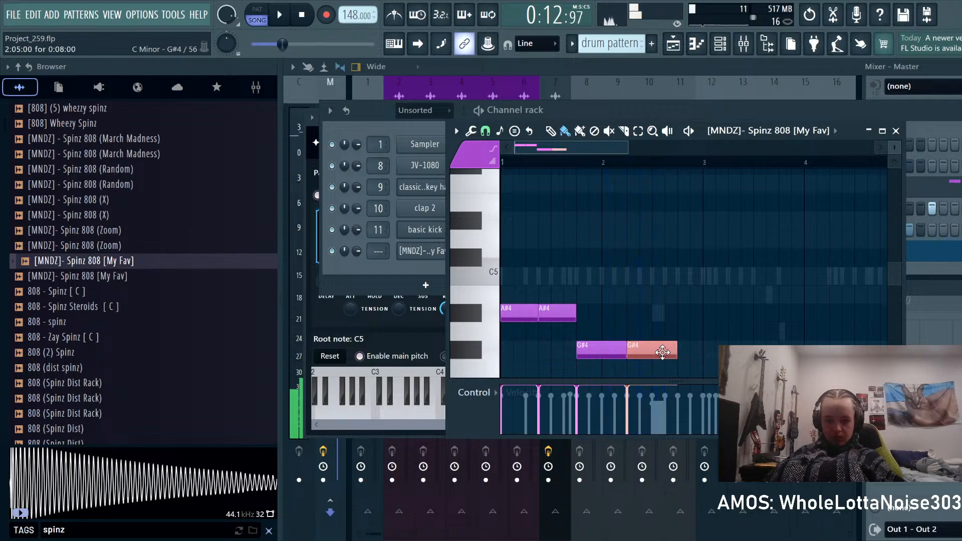
mouse_move(658, 354)
mouse_down()
mouse_move(682, 355)
mouse_move(651, 350)
mouse_up()
key(space)
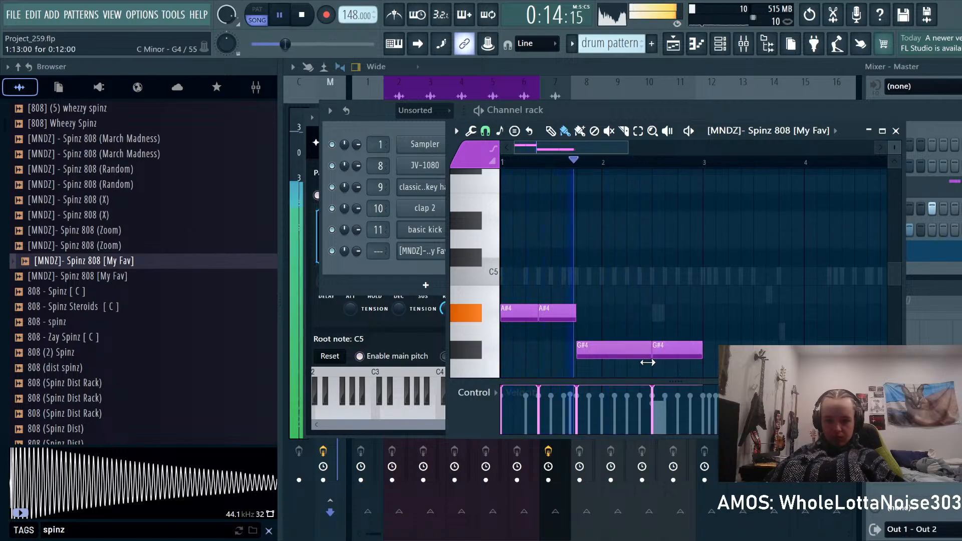
key(space)
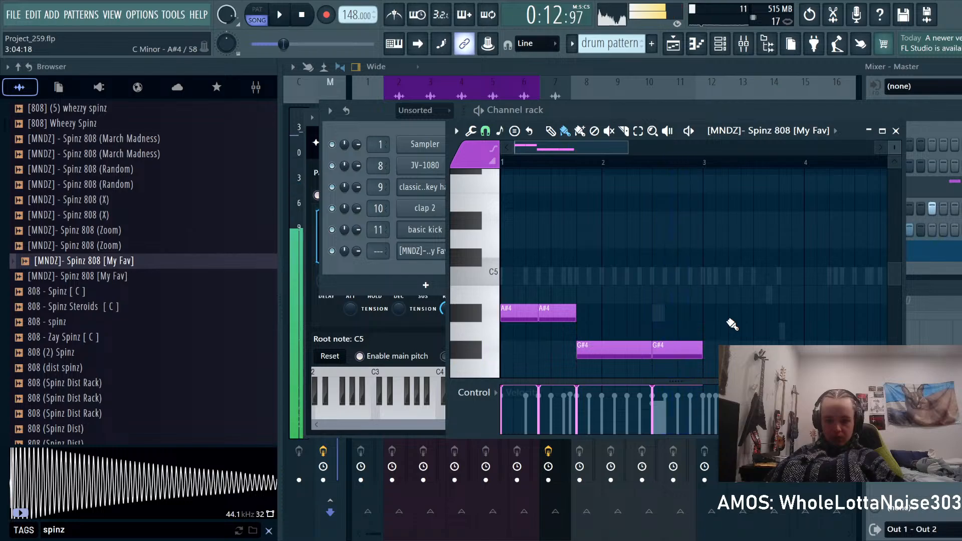
Step: Place two six-step A#4 notes from the start of bar 3, add an eight-step A#4 after them, and play the line
click(712, 313)
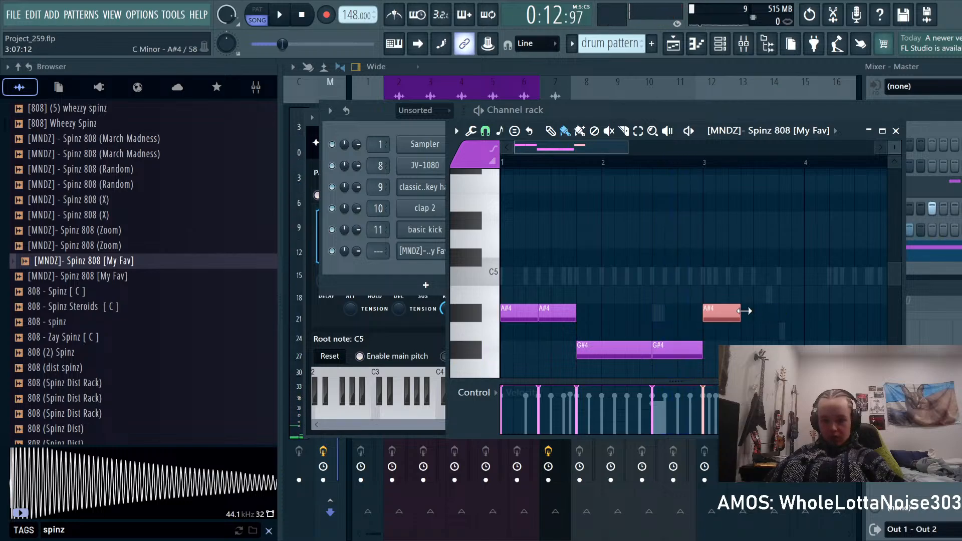
click(756, 313)
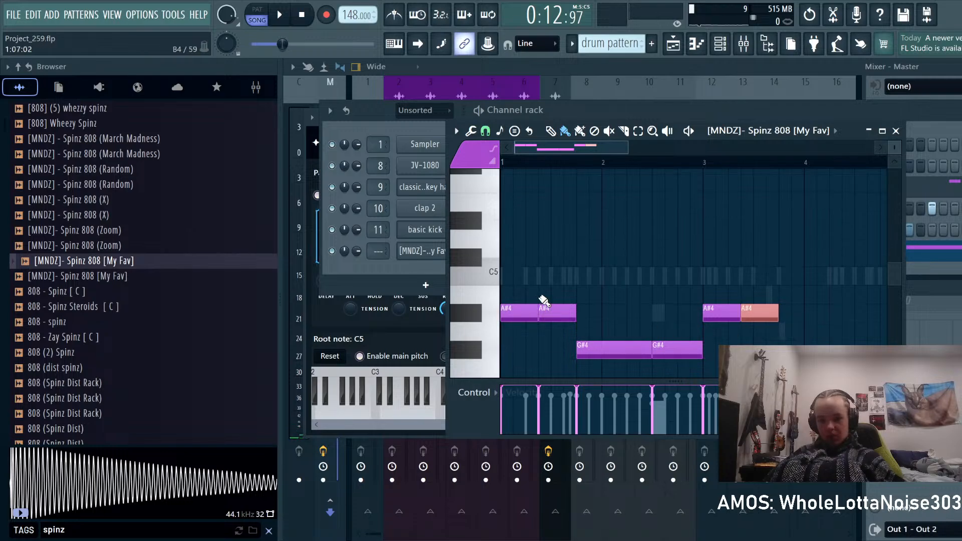
scroll(667, 306, down, 1)
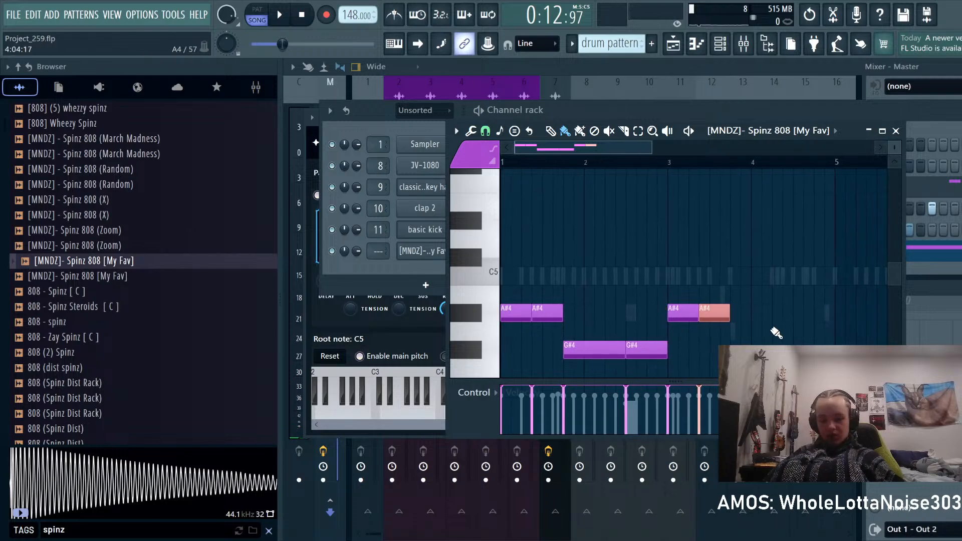
click(746, 314)
key(space)
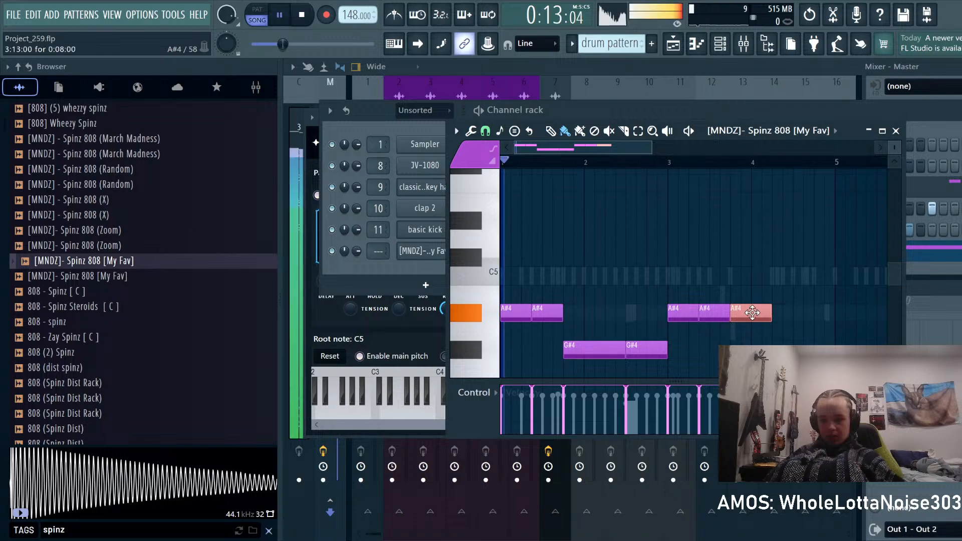
scroll(706, 350, down, 2)
scroll(578, 311, up, 1)
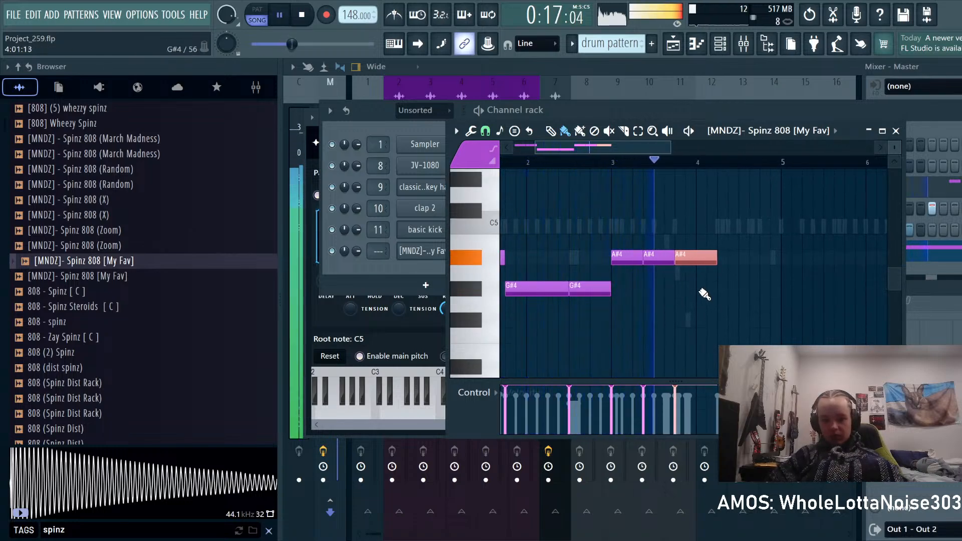
key(space)
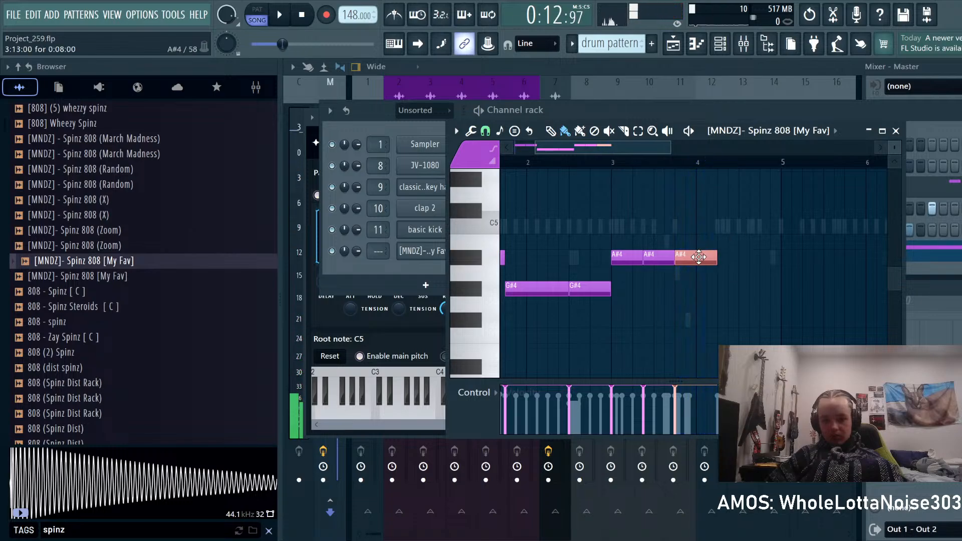
Step: Make the last A#4 note a twelve-step G#4, add an eight-step D#5 note in the second half of bar 4, and play it
drag(699, 257, 683, 277)
drag(746, 210, 752, 173)
key(space)
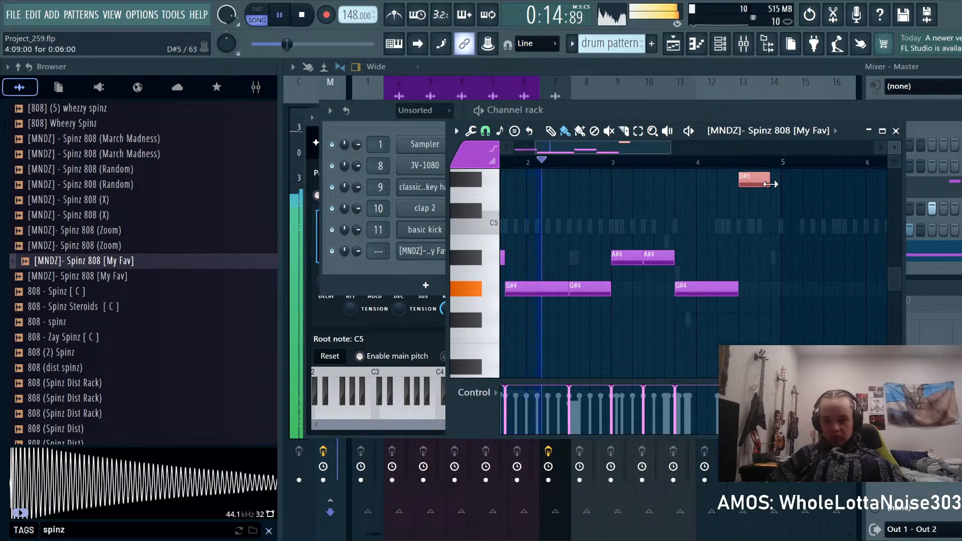
scroll(779, 253, down, 2)
scroll(711, 289, up, 4)
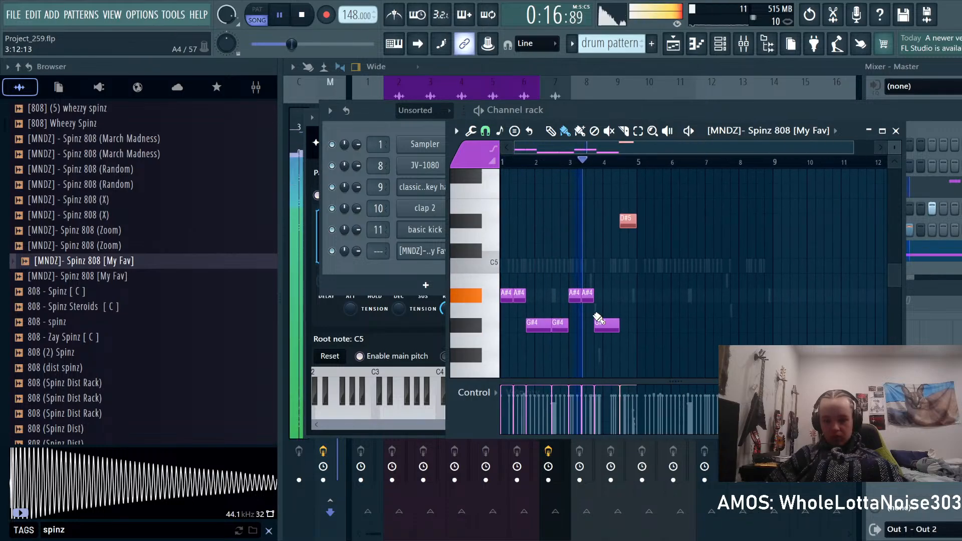
scroll(711, 288, up, 2)
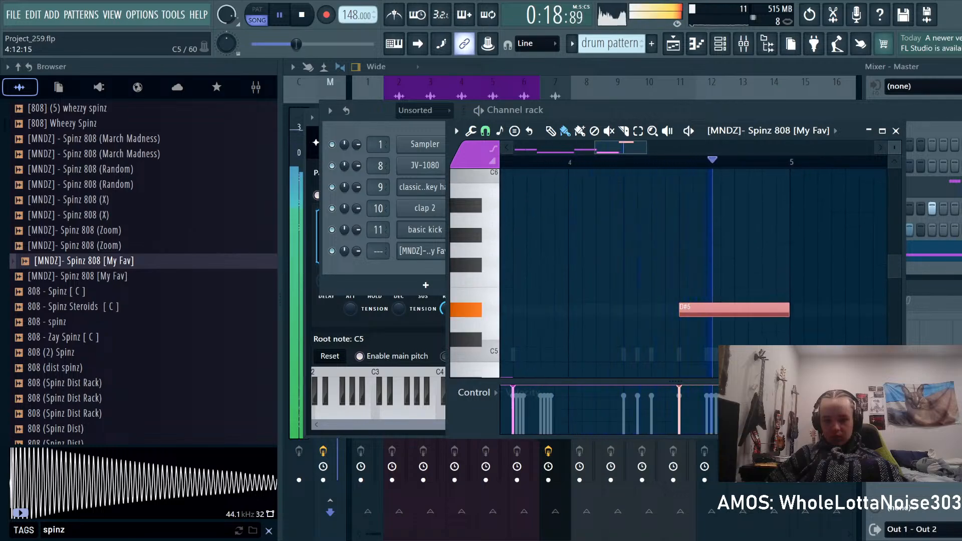
key(space)
scroll(711, 289, down, 4)
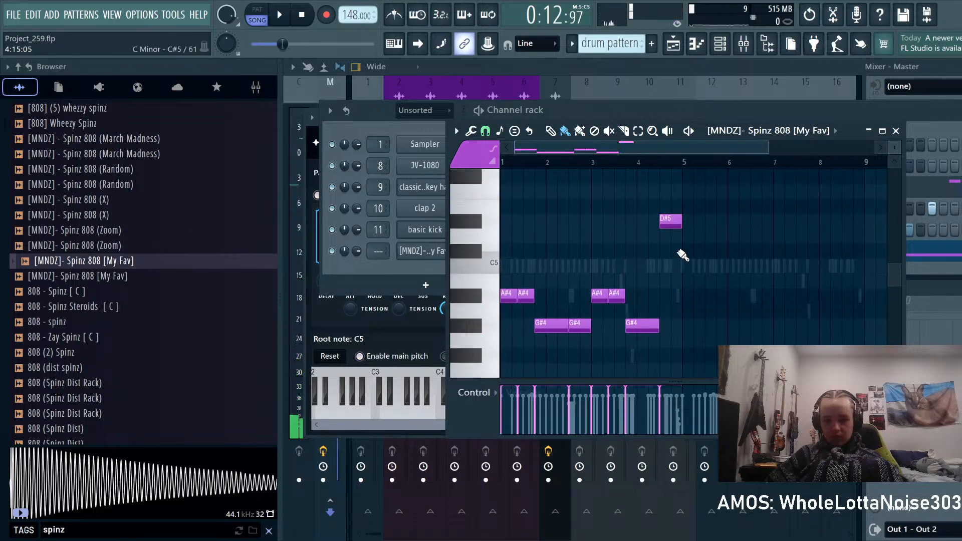
Step: Duplicate the four-bar 808 line into bars 5 to 8 and raise the final D#5 note one octave to D#6
key(ctrl+b)
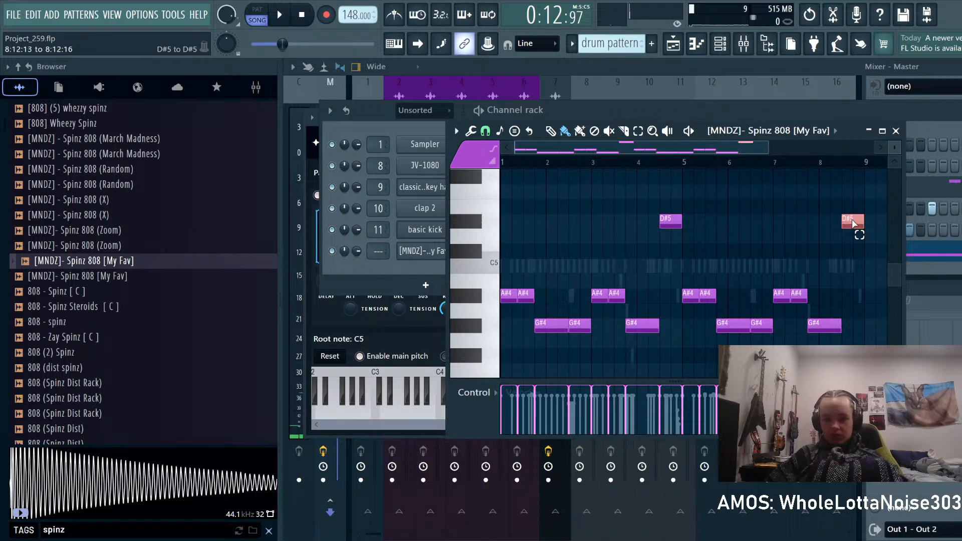
scroll(854, 223, down, 4)
key(space)
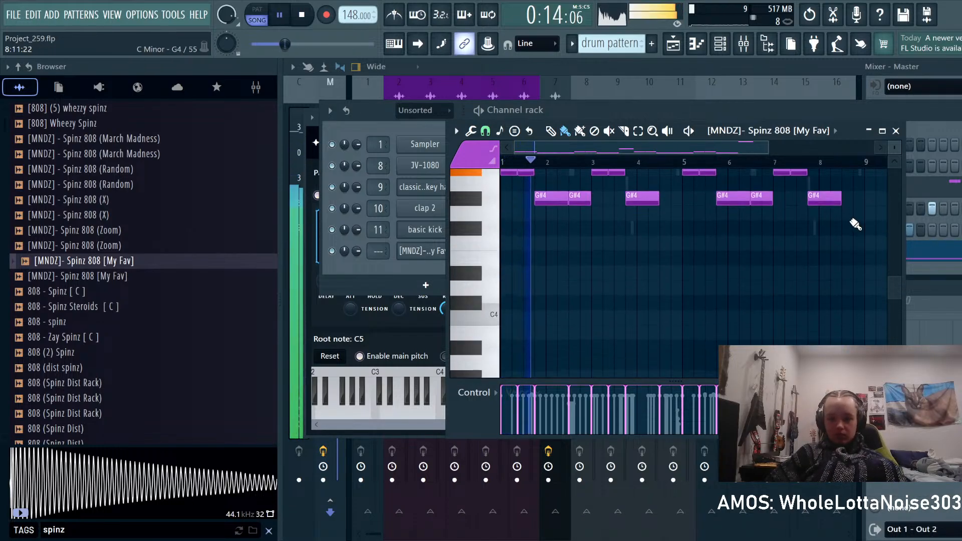
key(space)
scroll(675, 250, down, 2)
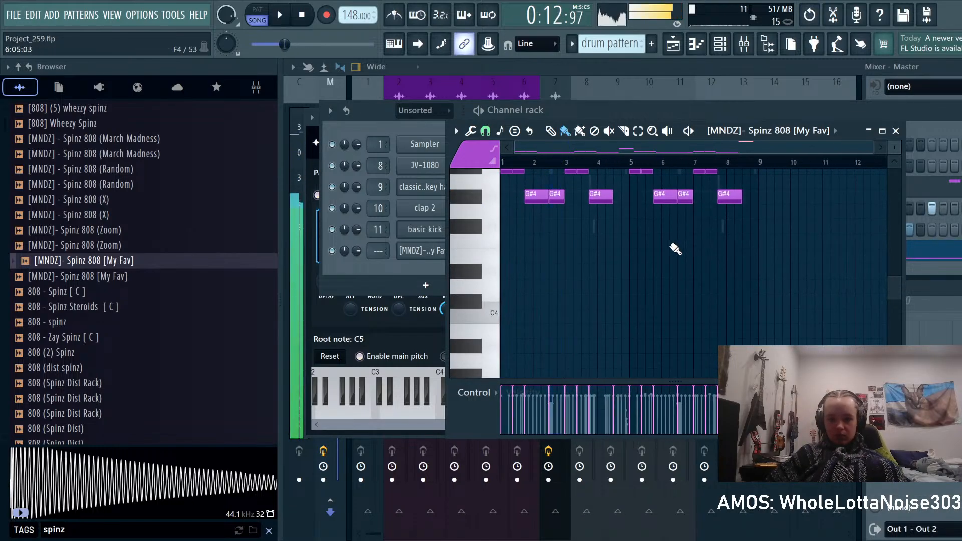
Step: Try the whole 808 line one octave higher during playback and lower it back by an octave
key(space)
scroll(672, 248, up, 8)
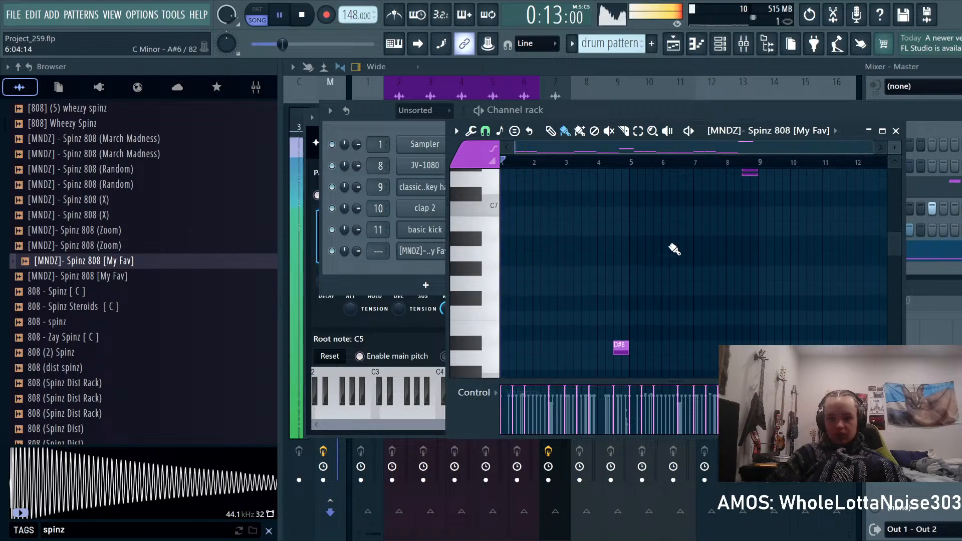
scroll(649, 257, down, 5)
ctrl+right_click(650, 256)
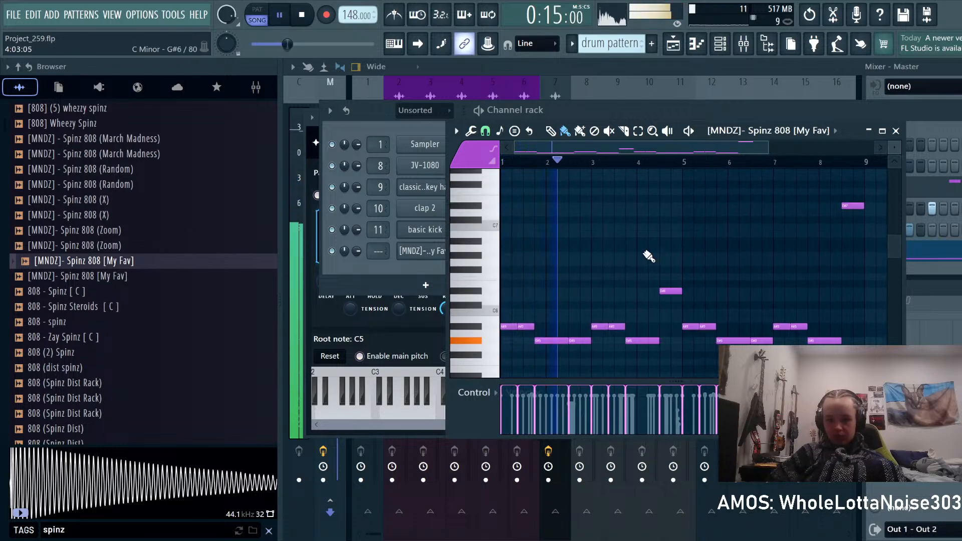
scroll(649, 257, up, 1)
key(ctrl+Down)
Step: Listen to the eight-bar 808 line through to its last note in bar 8
scroll(649, 257, down, 2)
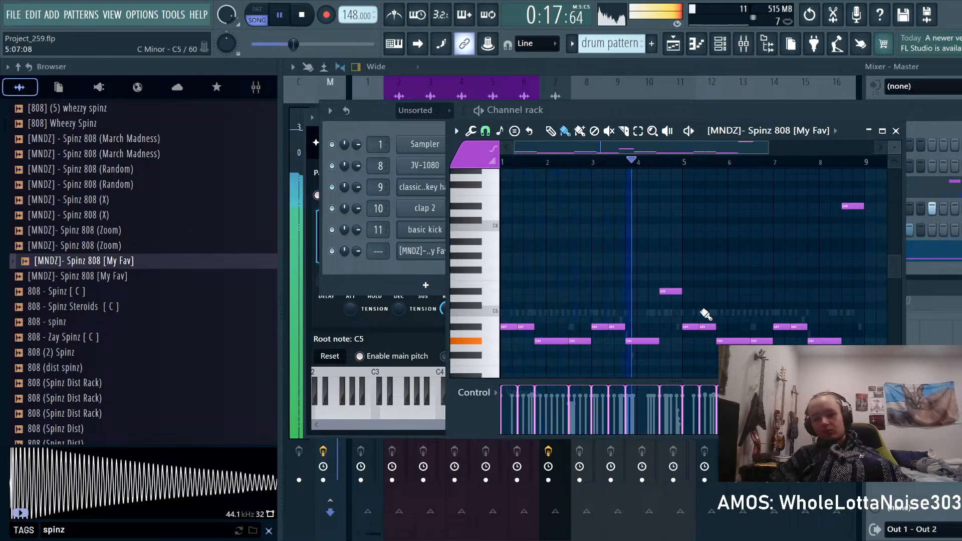
scroll(706, 314, up, 2)
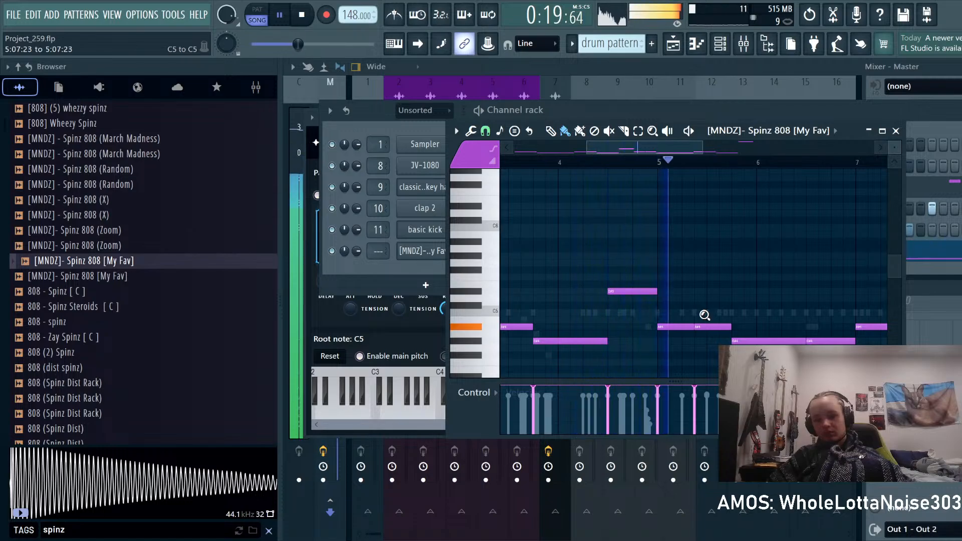
scroll(706, 315, down, 2)
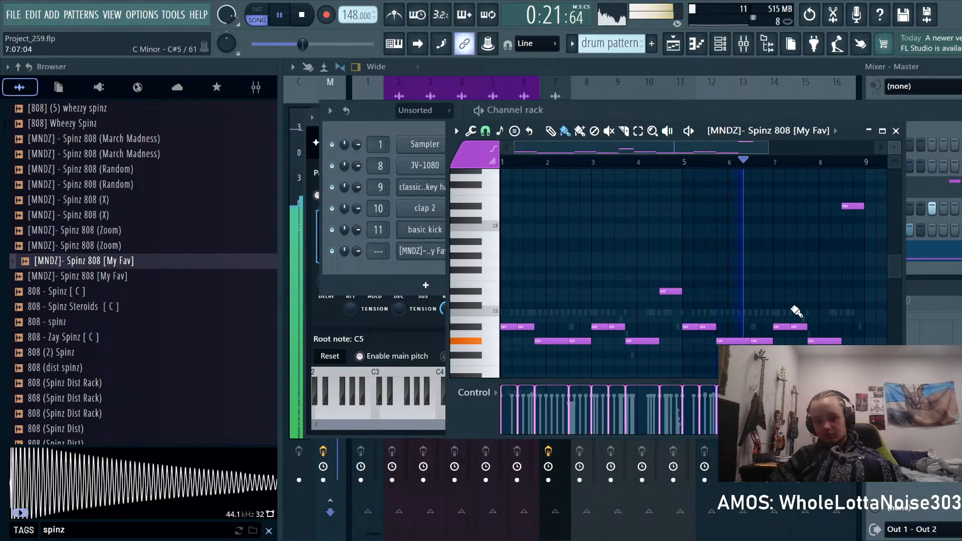
scroll(832, 313, up, 3)
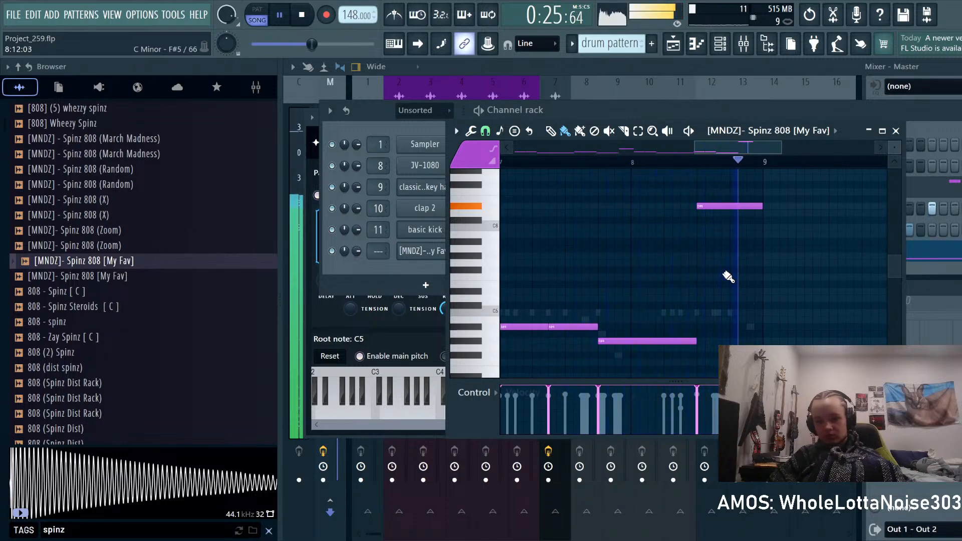
key(space)
scroll(729, 275, down, 3)
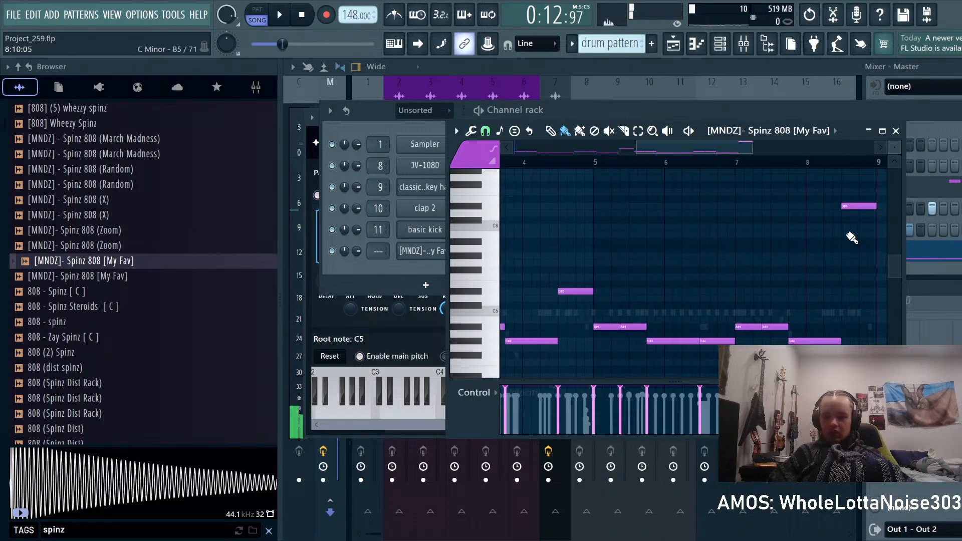
Step: Replay the end of the 808 line from the start of bar 8
scroll(726, 225, up, 2)
scroll(677, 277, up, 2)
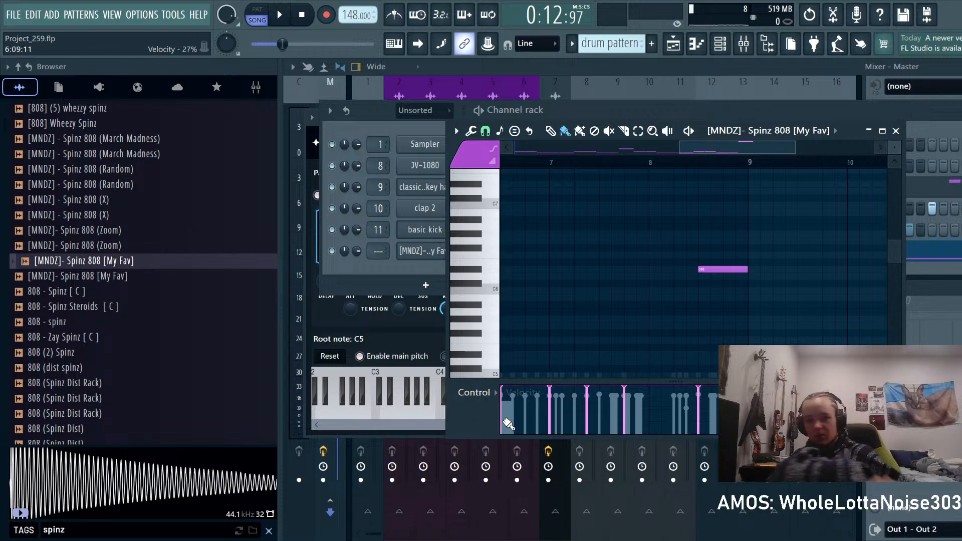
scroll(652, 346, down, 3)
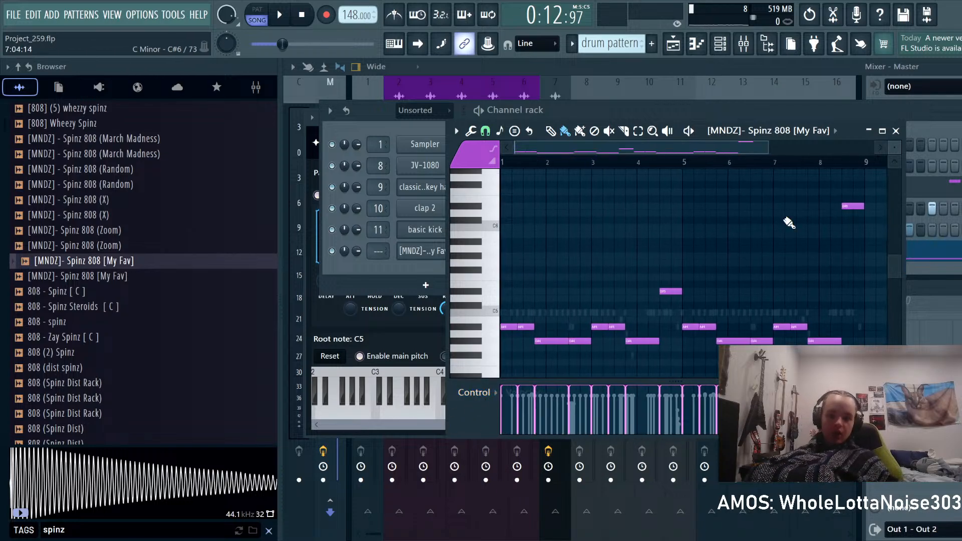
scroll(837, 251, up, 3)
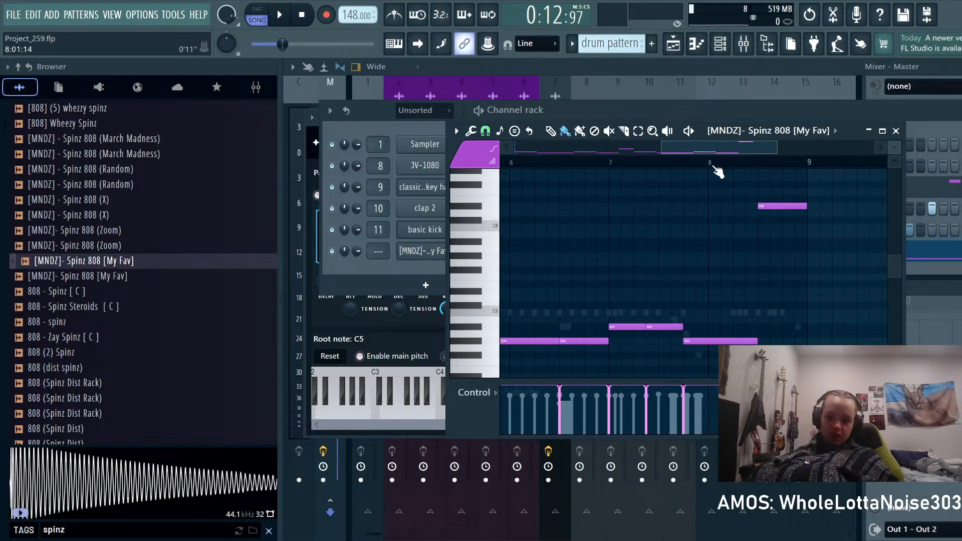
scroll(616, 207, up, 2)
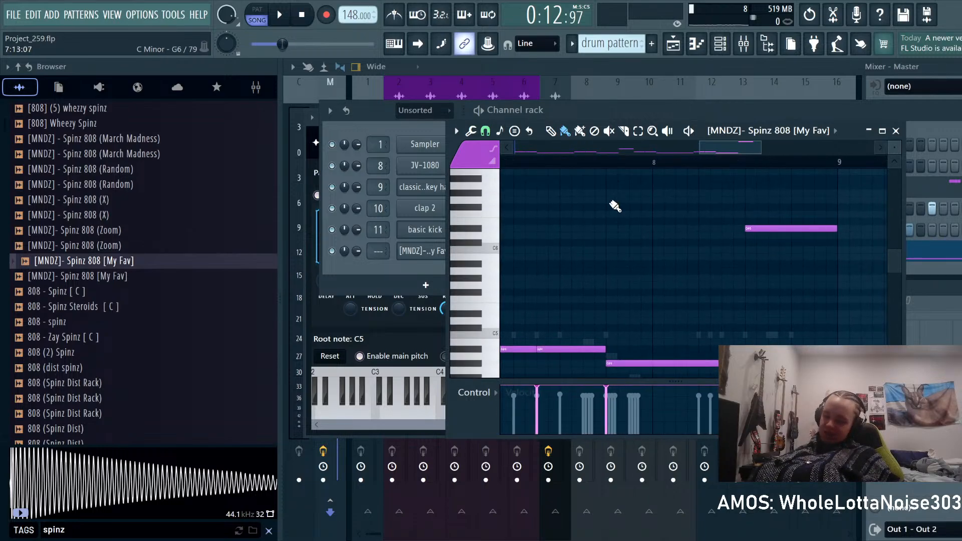
click(663, 166)
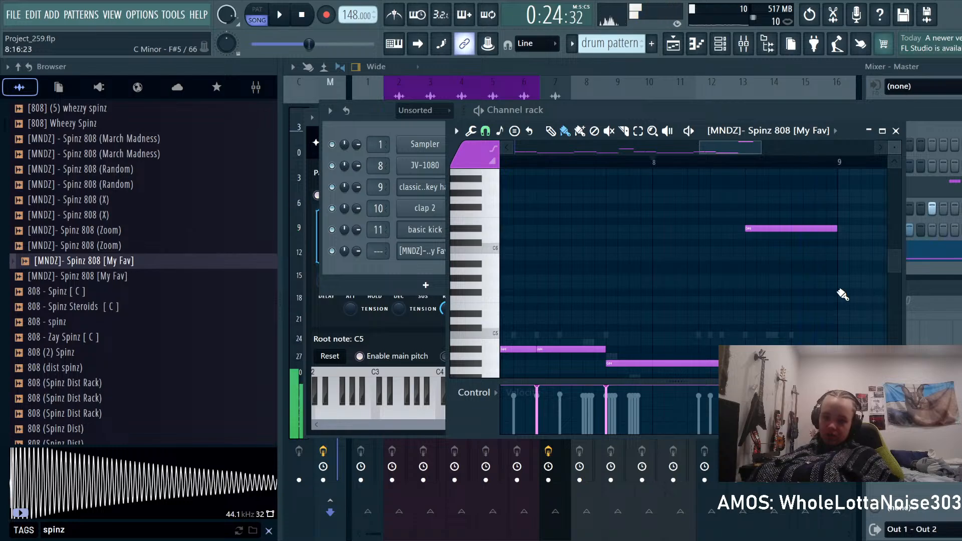
Step: Close the 808's piano roll and route the Spinz 808 channel to mixer track 12
scroll(843, 296, down, 5)
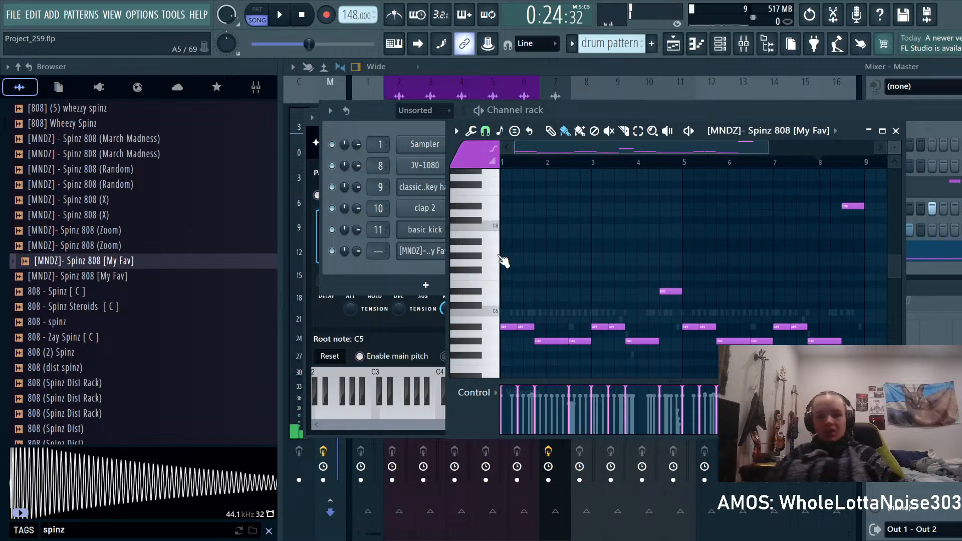
click(377, 278)
key(ctrl+l)
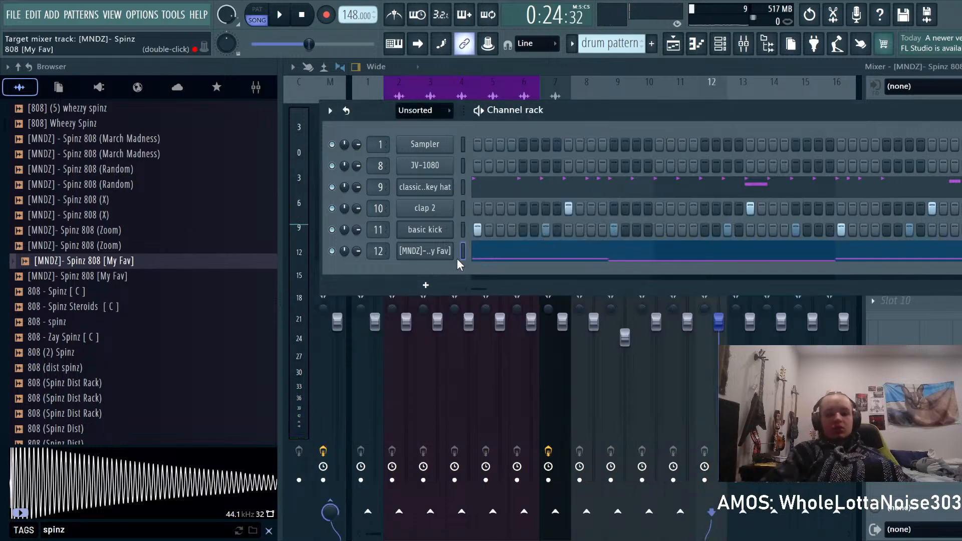
Step: Clear the browser search and load the mixer preset "ultimate 808 phattener 3.0" onto the Spinz 808's mixer track 12
click(305, 538)
click(269, 530)
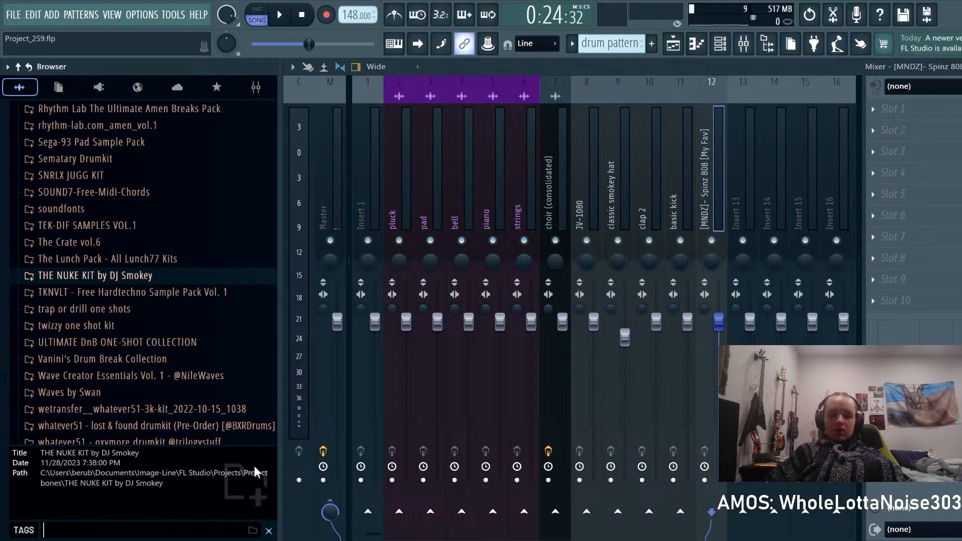
scroll(190, 296, up, 15)
scroll(150, 286, up, 10)
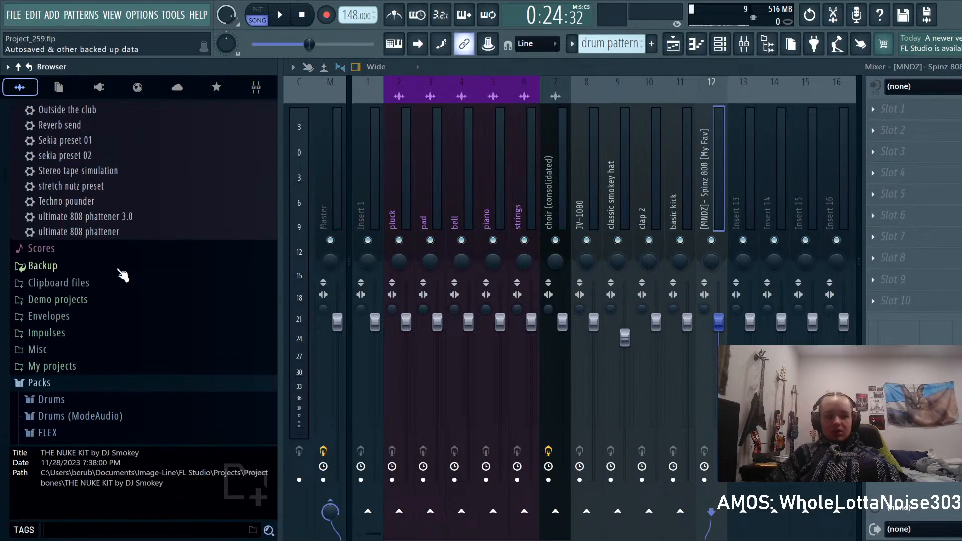
click(75, 367)
scroll(105, 301, up, 4)
click(99, 293)
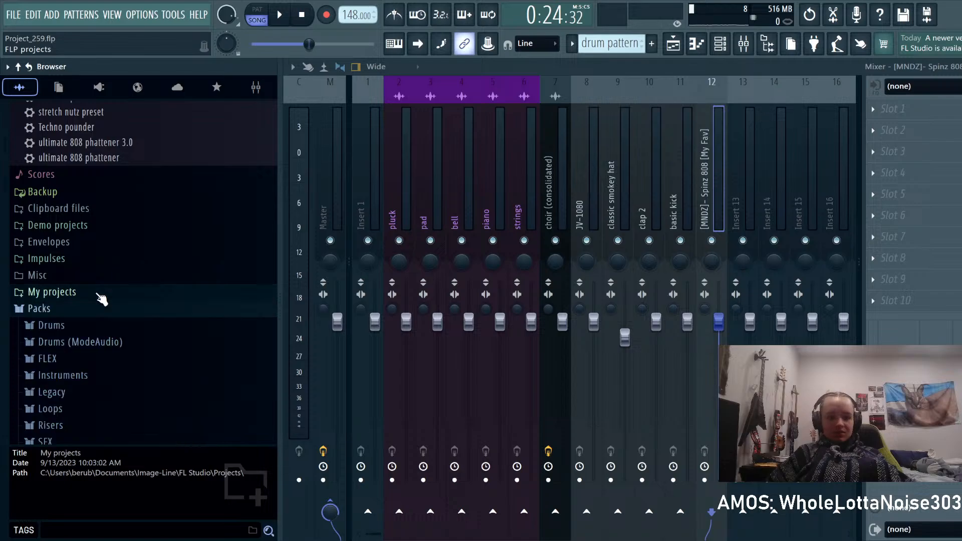
scroll(120, 331, down, 5)
scroll(125, 335, down, 6)
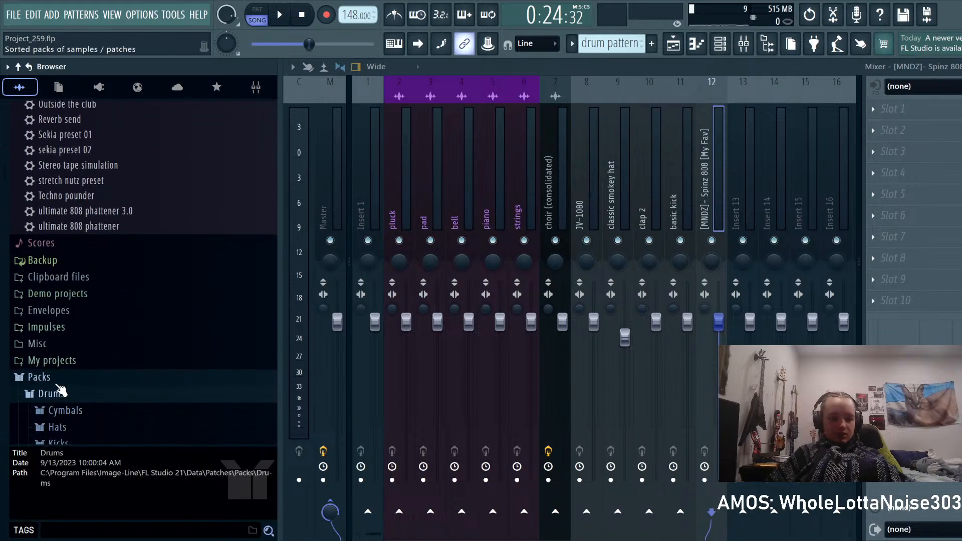
click(70, 379)
scroll(125, 376, down, 5)
scroll(150, 388, up, 4)
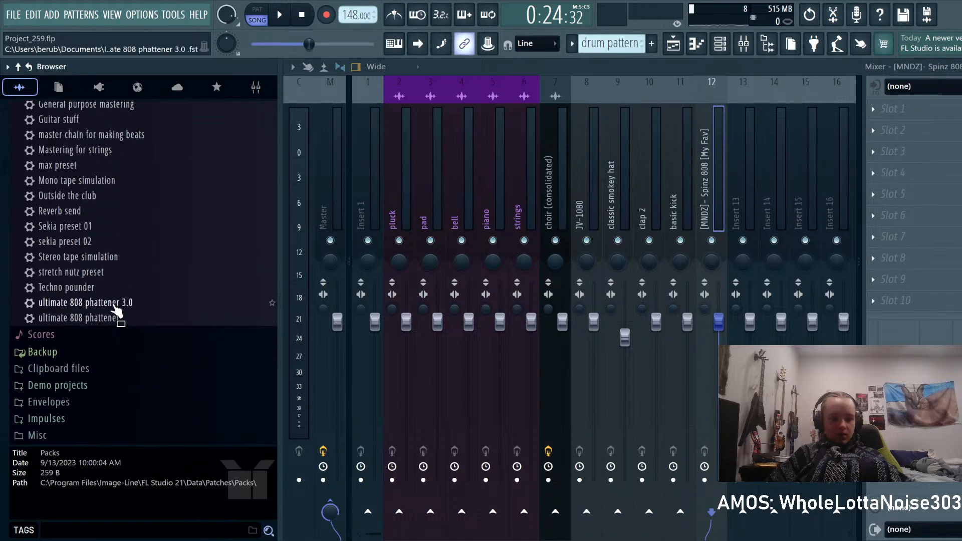
drag(90, 303, 873, 245)
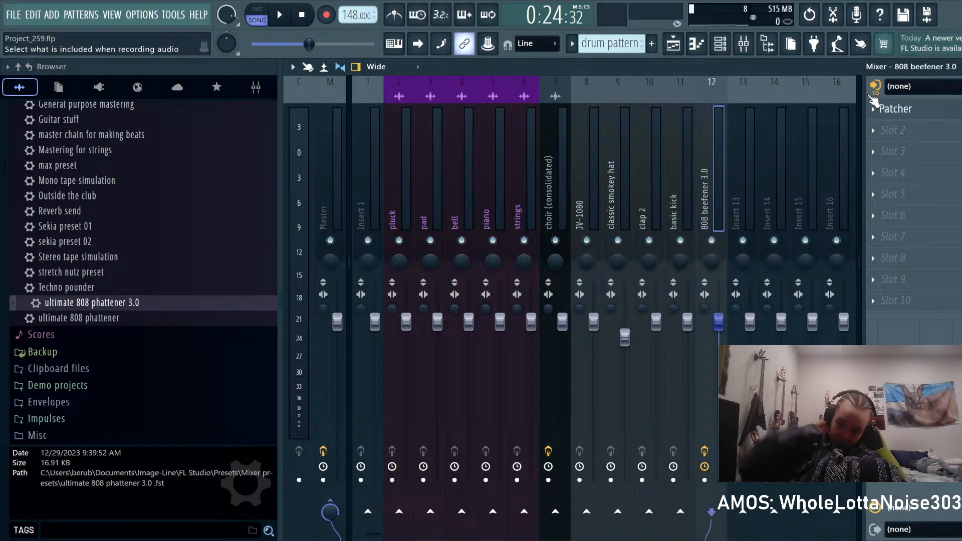
Step: Play the beat from the same spot twice to hear the 808 through its new mixer preset
key(space)
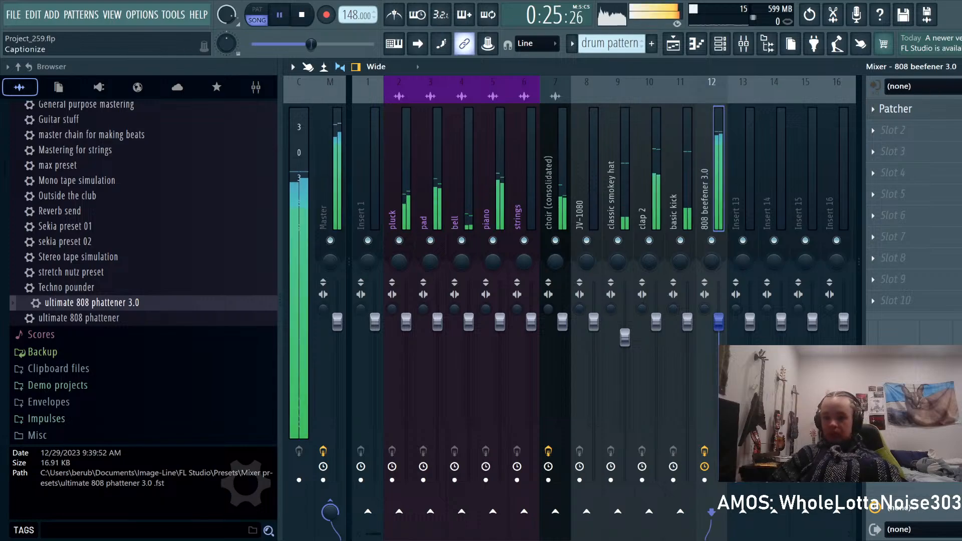
key(space)
key(space)
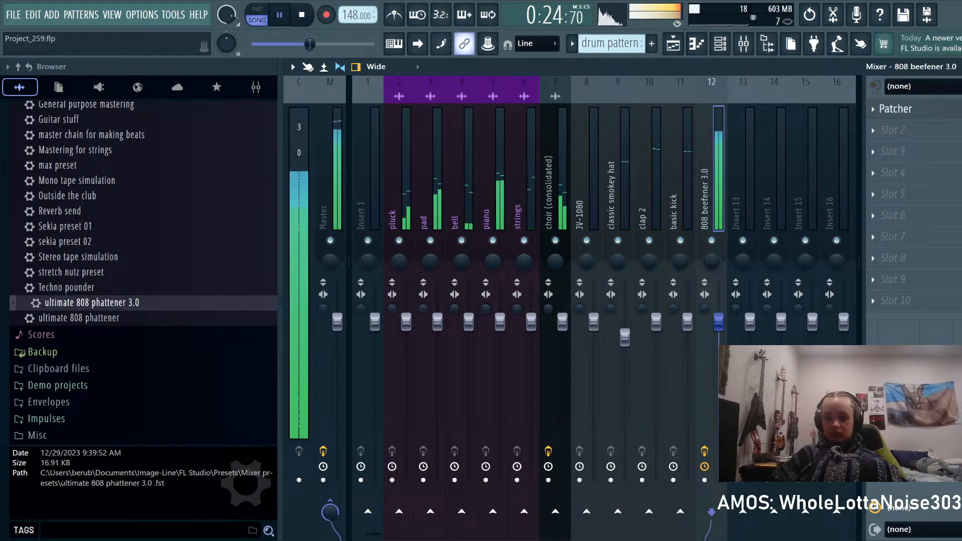
key(space)
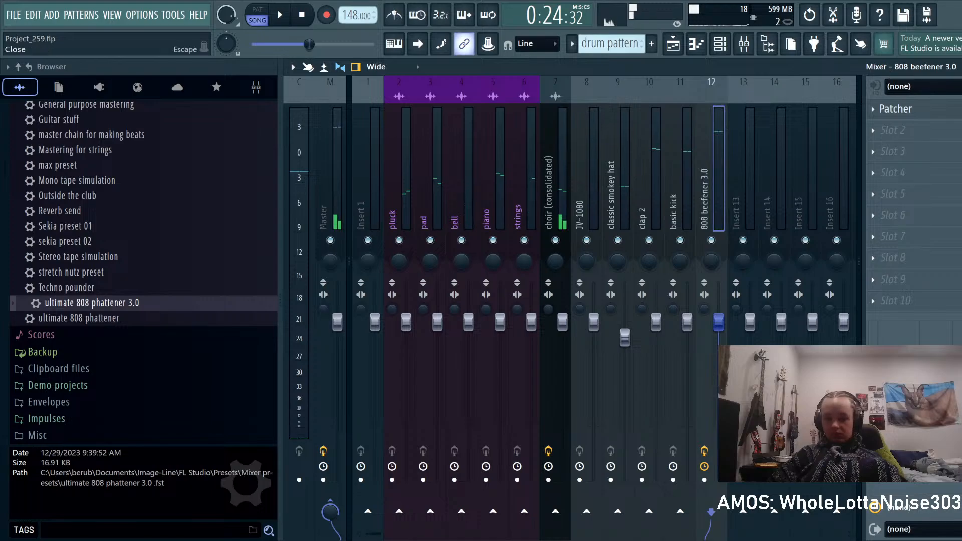
Step: Leave the mixer and bring up the channel rack of the drum pattern
key(Escape)
key(F5)
key(F7)
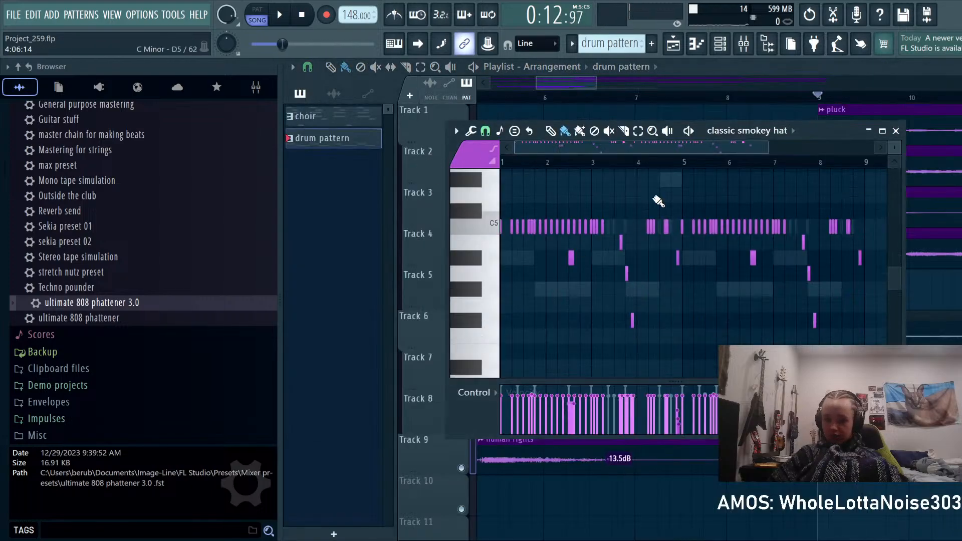
click(686, 45)
Step: Find the open hats in the xion orion jerk drum kit and add rambo open-hat as a new channel
scroll(172, 301, up, 10)
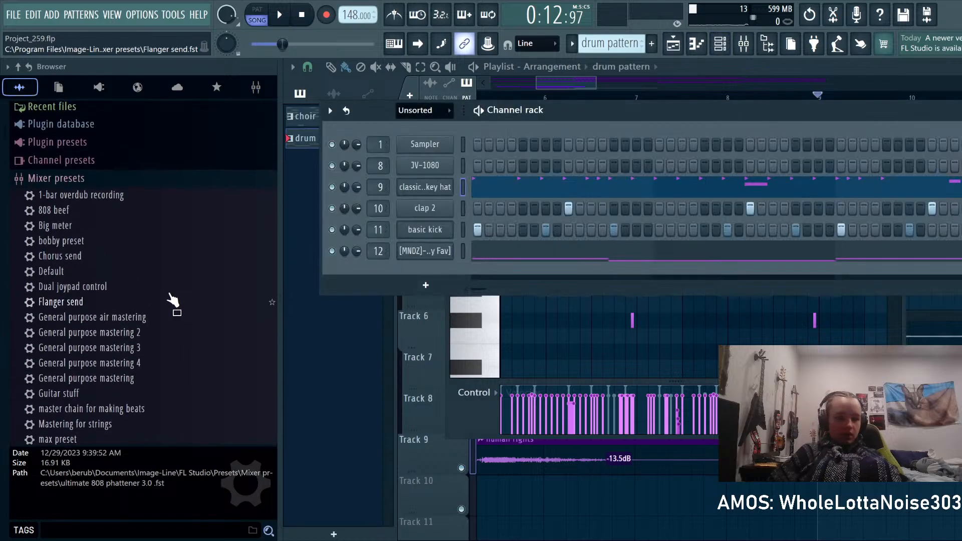
scroll(173, 297, down, 15)
scroll(172, 296, down, 20)
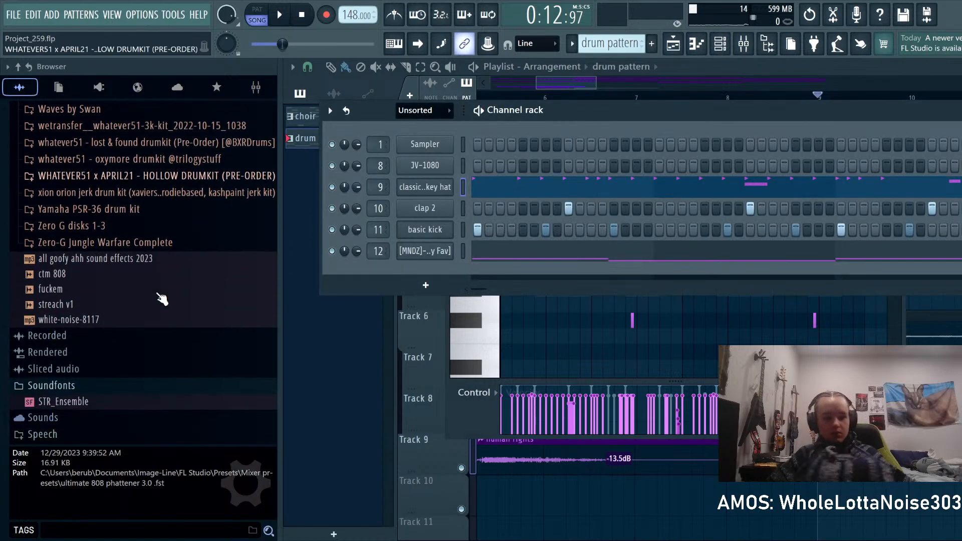
scroll(162, 297, up, 5)
scroll(156, 293, up, 4)
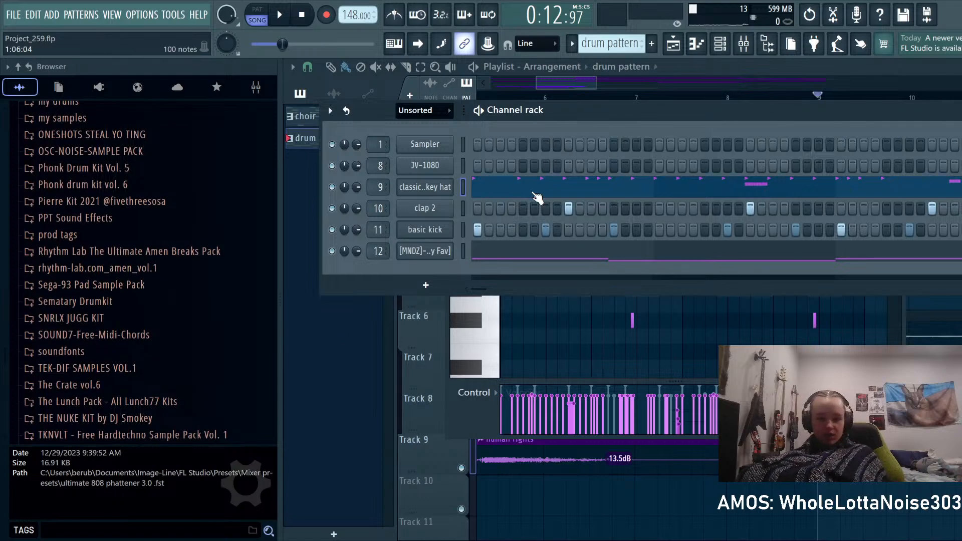
scroll(136, 328, up, 2)
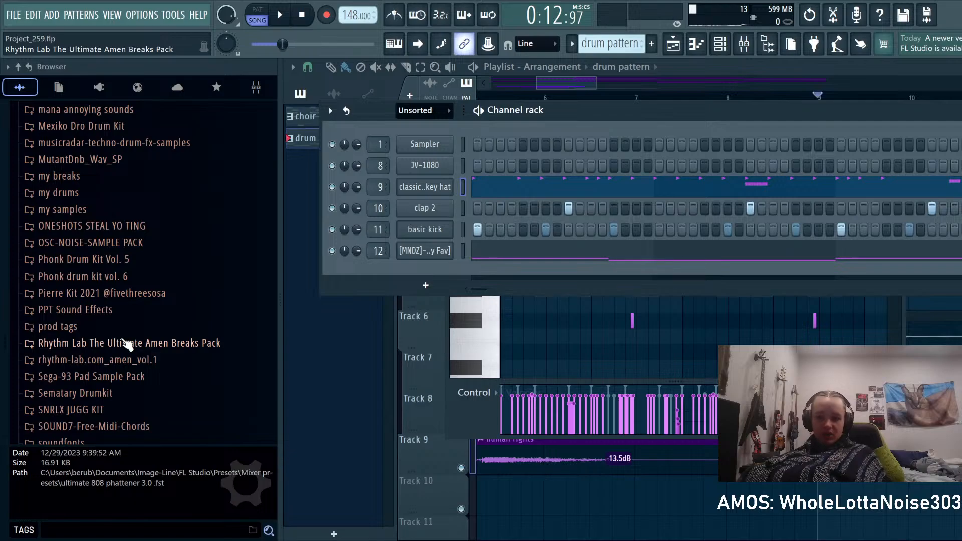
scroll(127, 345, down, 7)
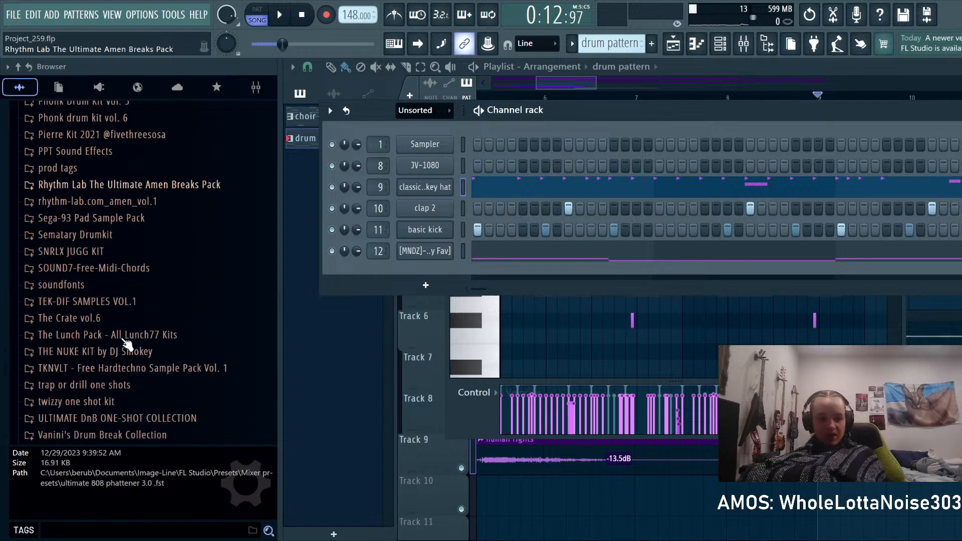
scroll(125, 341, down, 2)
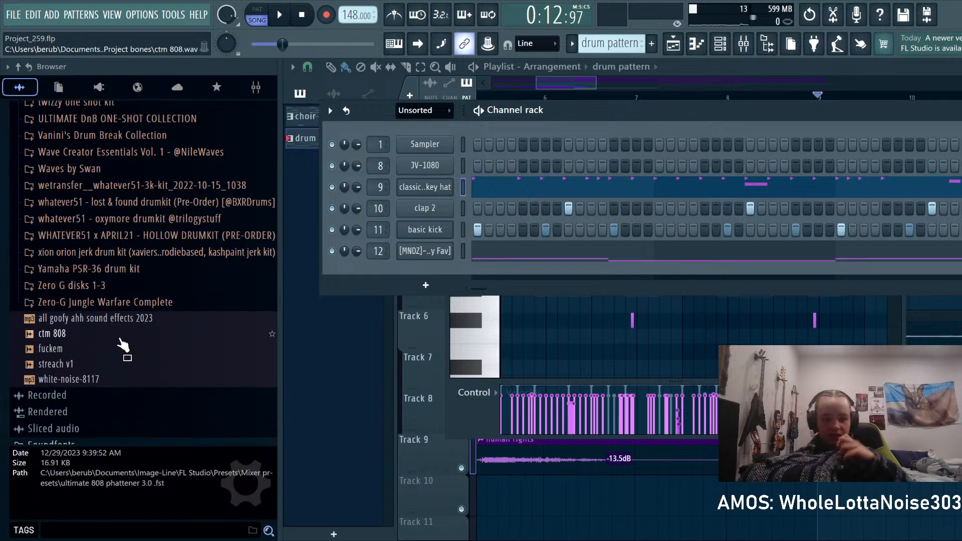
click(151, 254)
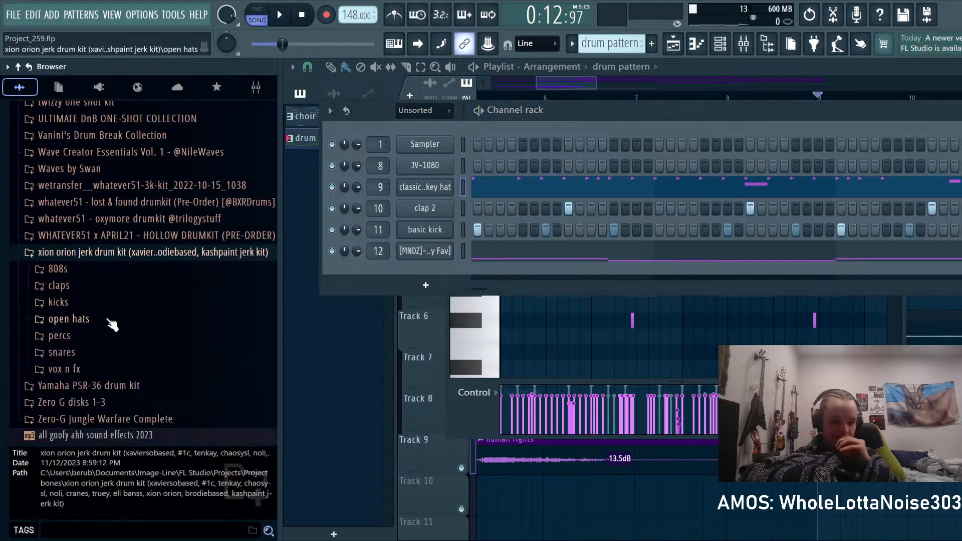
click(68, 319)
click(94, 350)
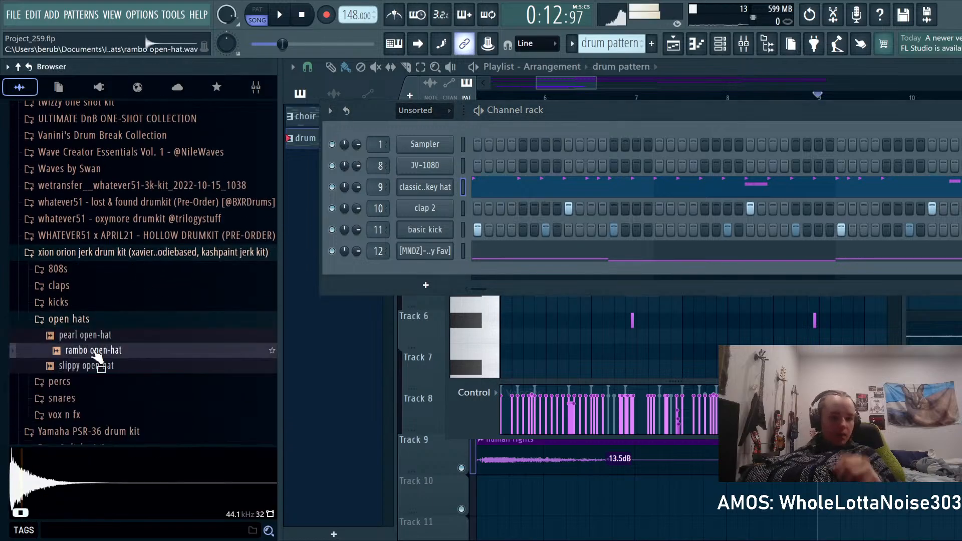
drag(93, 351, 420, 263)
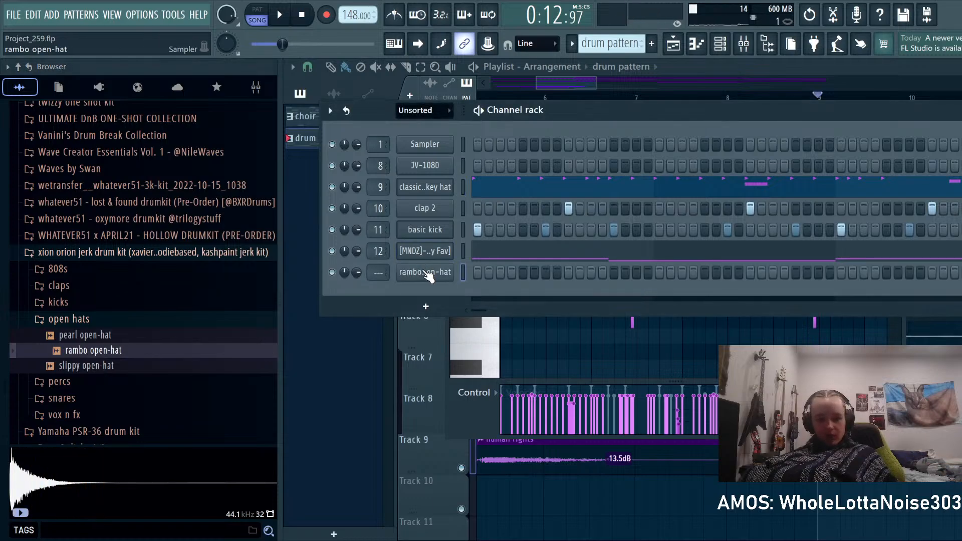
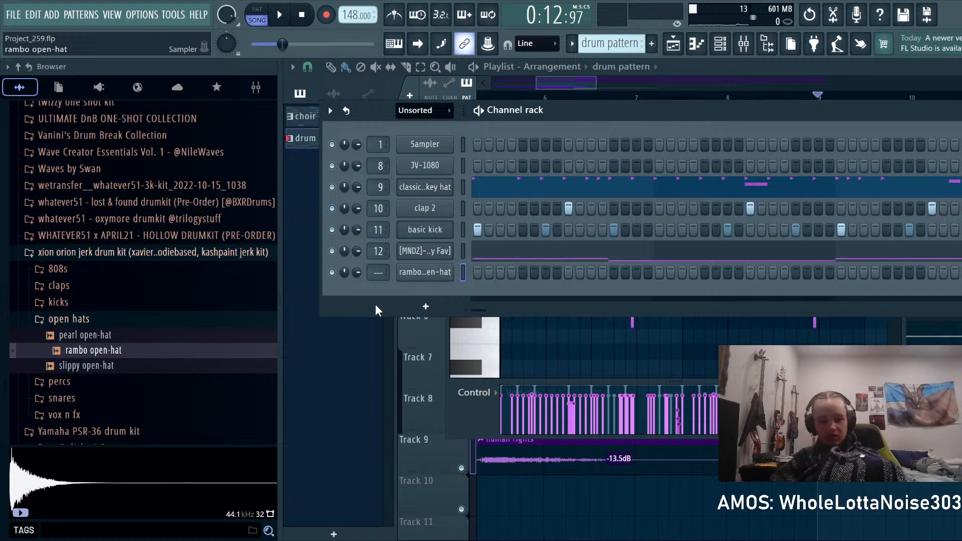
Step: Replace the rambo open-hat channel's sample with pearl open-hat and place a hit on every eighth step
click(108, 336)
drag(107, 336, 440, 279)
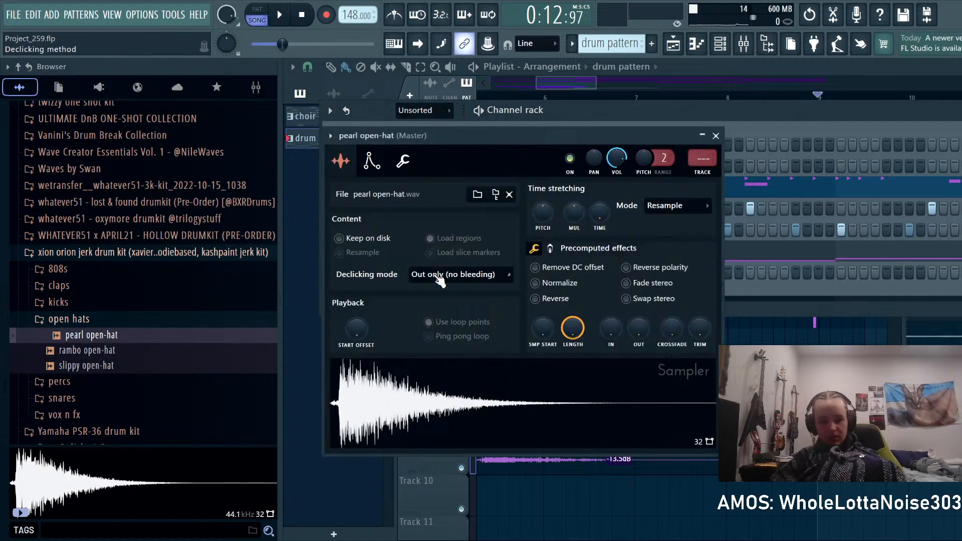
click(801, 317)
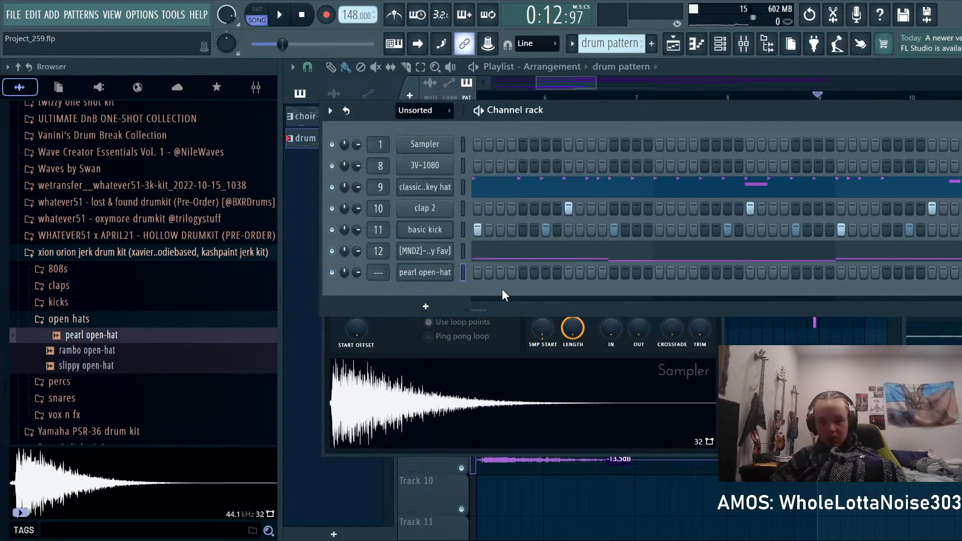
Step: Lower the pearl open-hat's channel volume to 39% during playback and route the channel to mixer track 13
key(space)
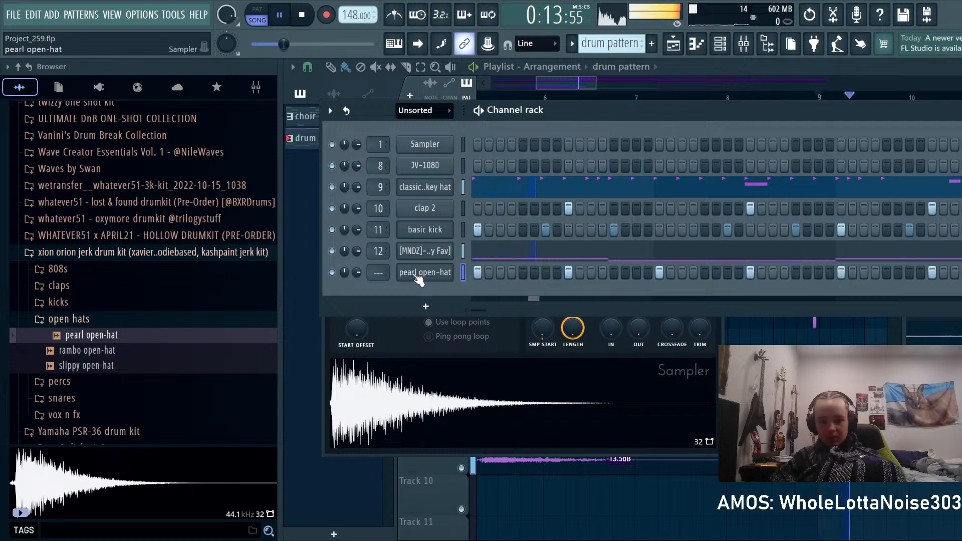
mouse_move(354, 273)
mouse_down()
mouse_move(353, 288)
mouse_move(360, 272)
mouse_up()
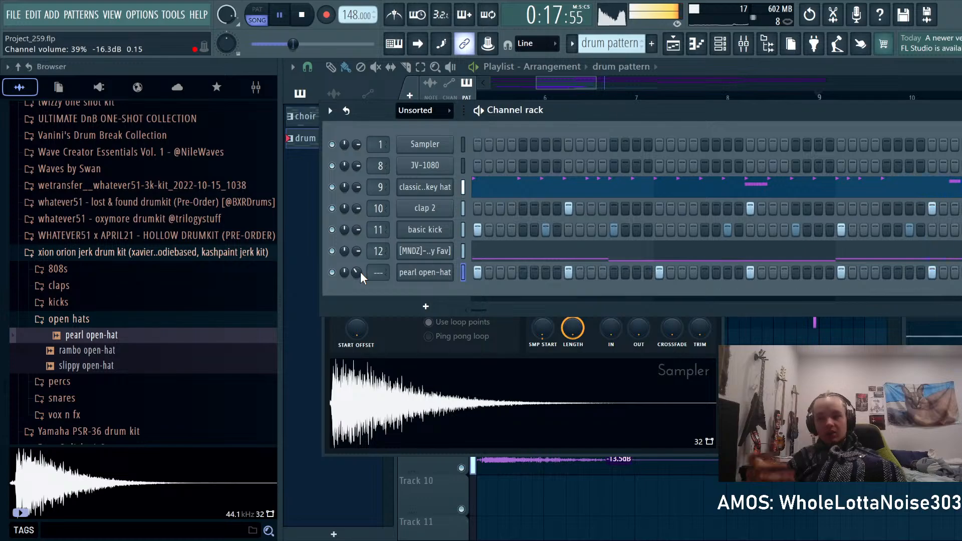
key(space)
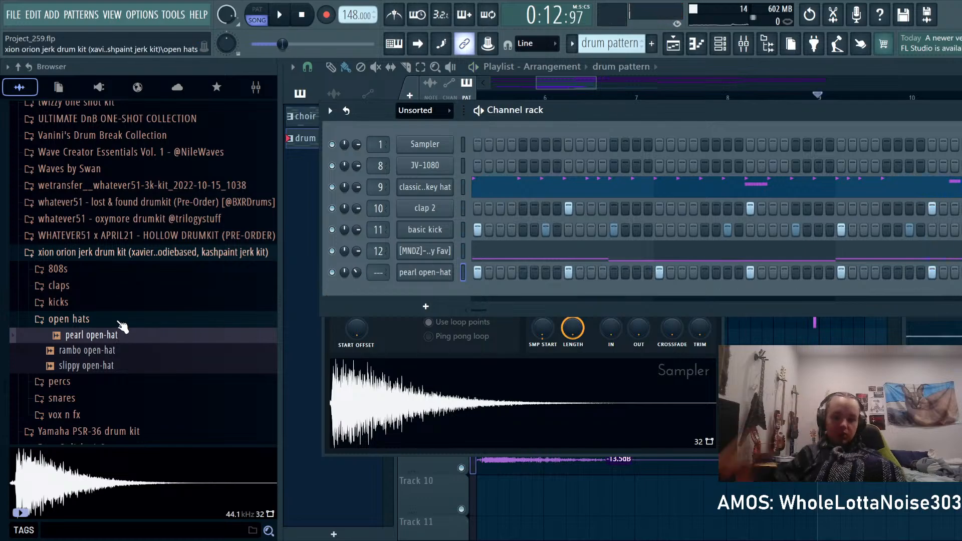
double_click(459, 271)
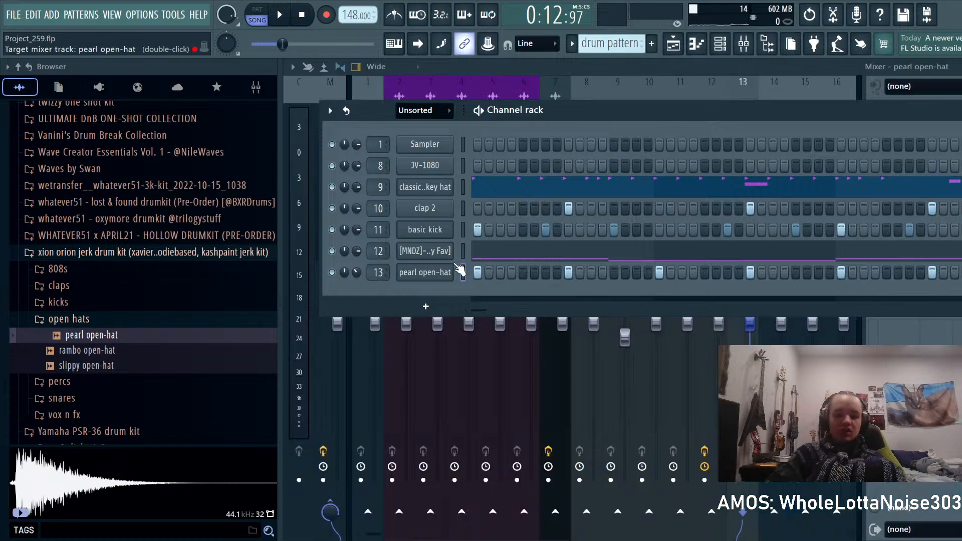
Step: Audition several samples from the kit's percs folder and add Perc 2 as a new channel
click(127, 382)
scroll(133, 371, down, 2)
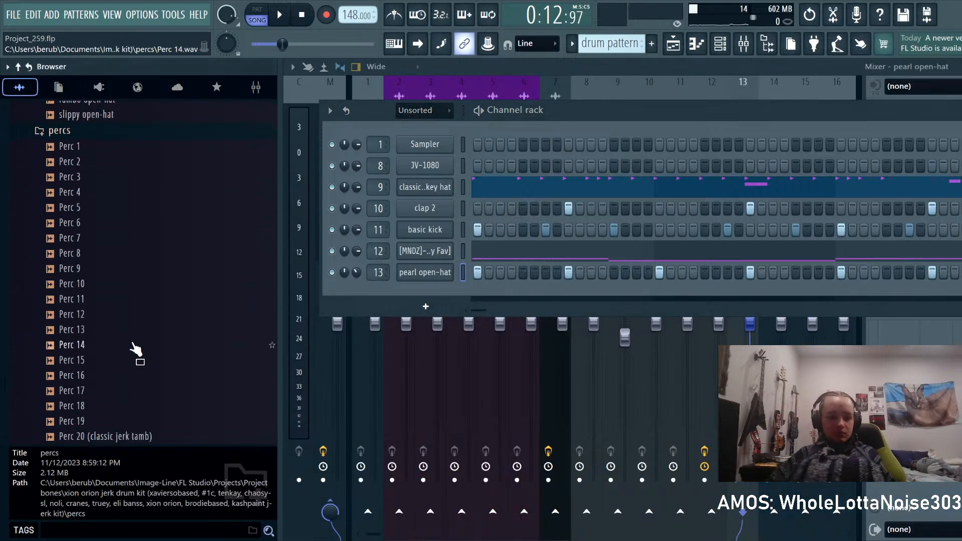
click(130, 331)
click(129, 342)
click(131, 193)
click(132, 166)
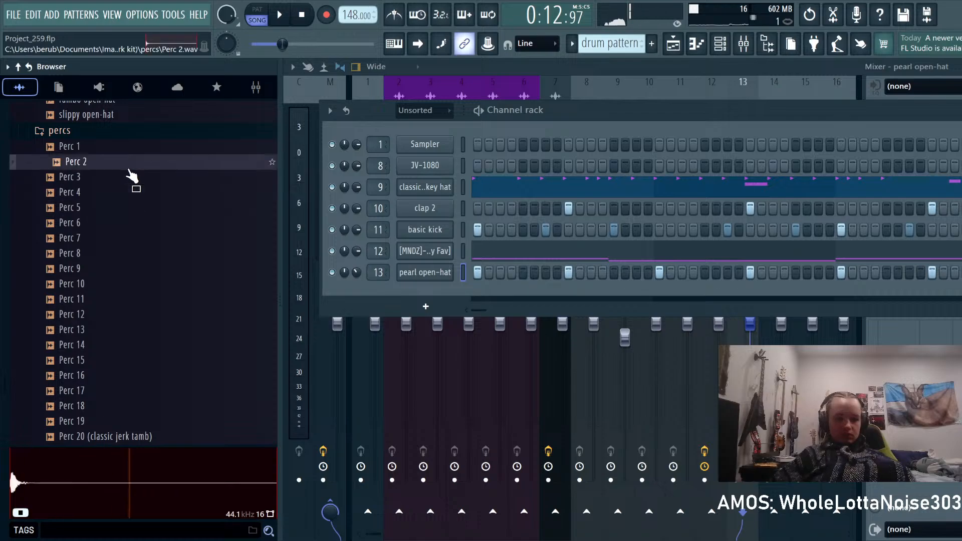
drag(132, 173, 451, 294)
Step: Place Perc 2 hits on steps 5 and 6 of bar 1, check them in playback, and try one on step 15 of bar 2
click(523, 294)
click(534, 293)
key(space)
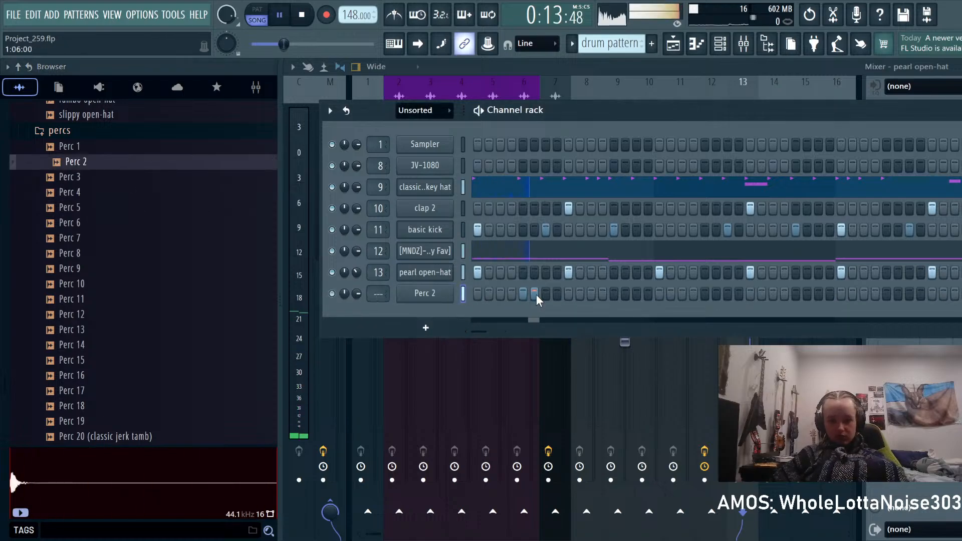
click(426, 293)
key(space)
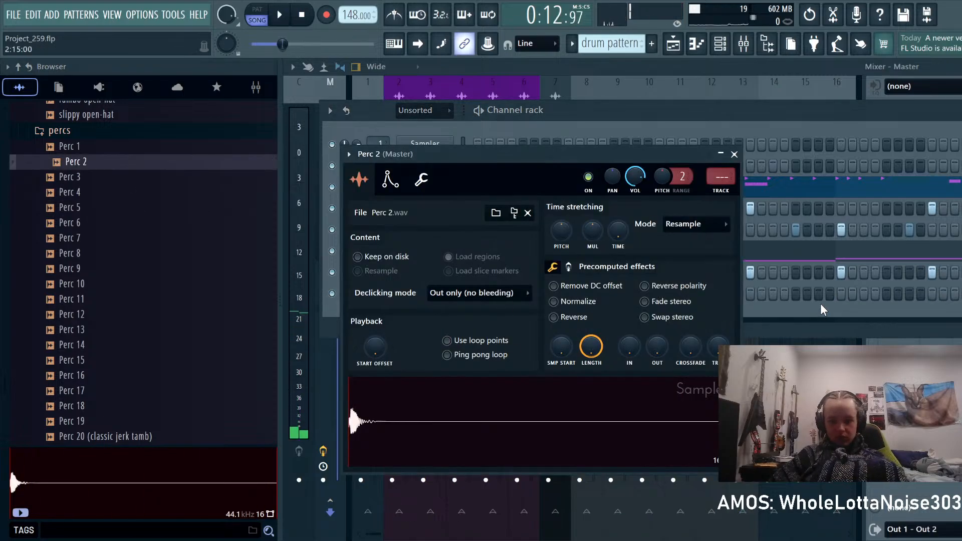
click(820, 301)
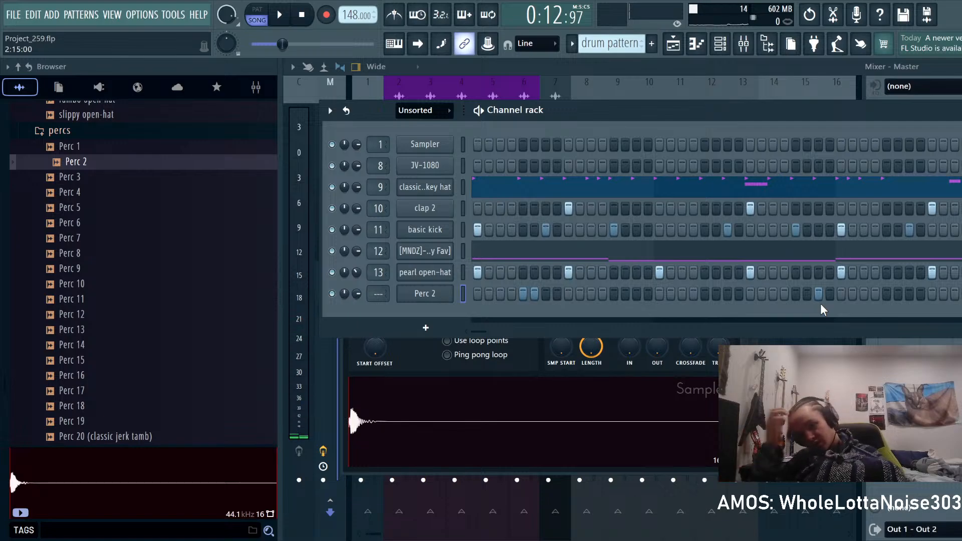
Step: Audition samples between Perc 11 and Perc 15 in the percs folder and add Perc 15 as a new channel
click(67, 299)
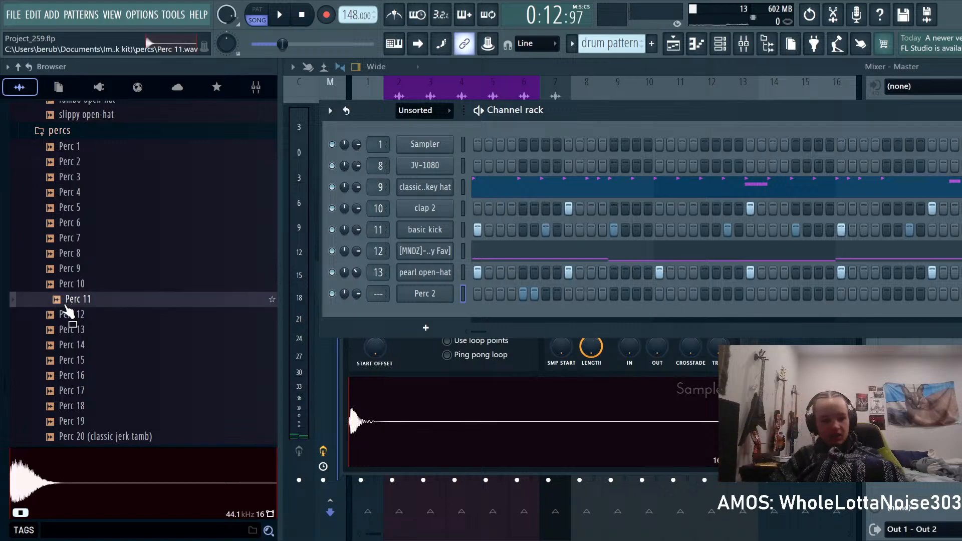
click(69, 314)
click(71, 330)
click(75, 360)
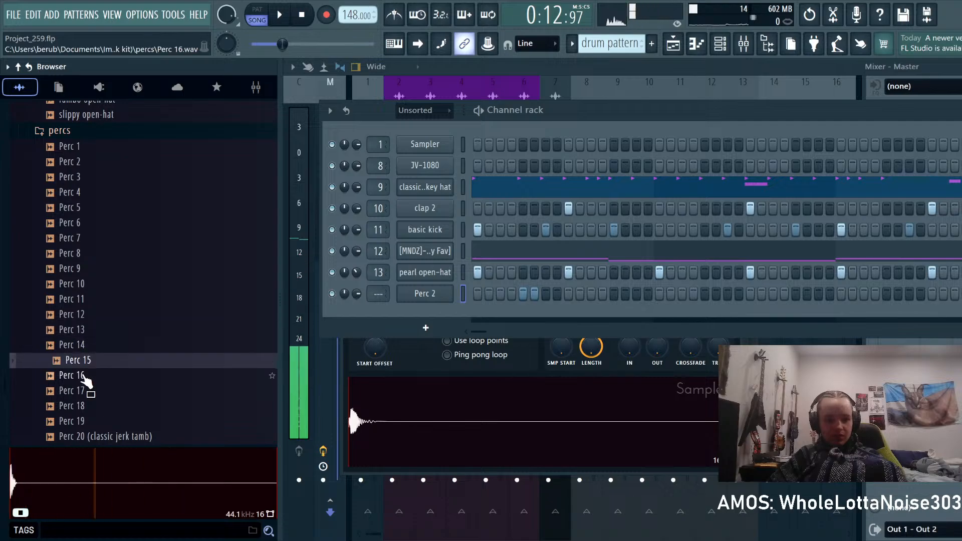
drag(78, 360, 482, 311)
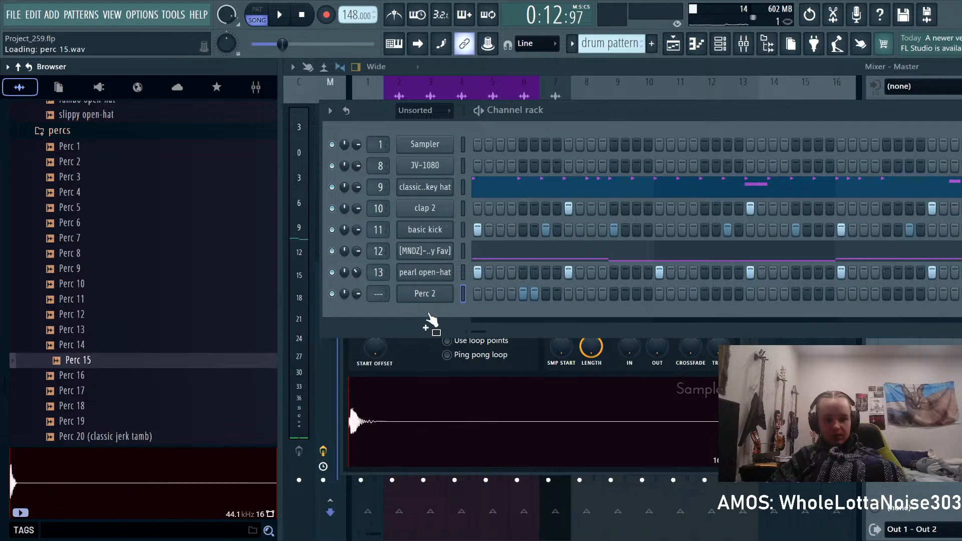
Step: Place Perc 15 hits on step 15 of bar 1 and step 3 of bar 2, and check them in playback
key(space)
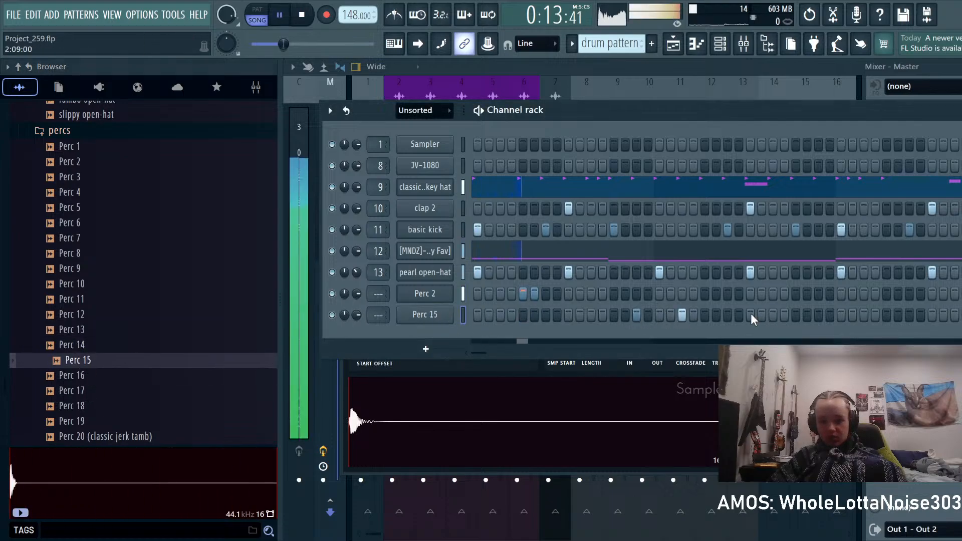
key(space)
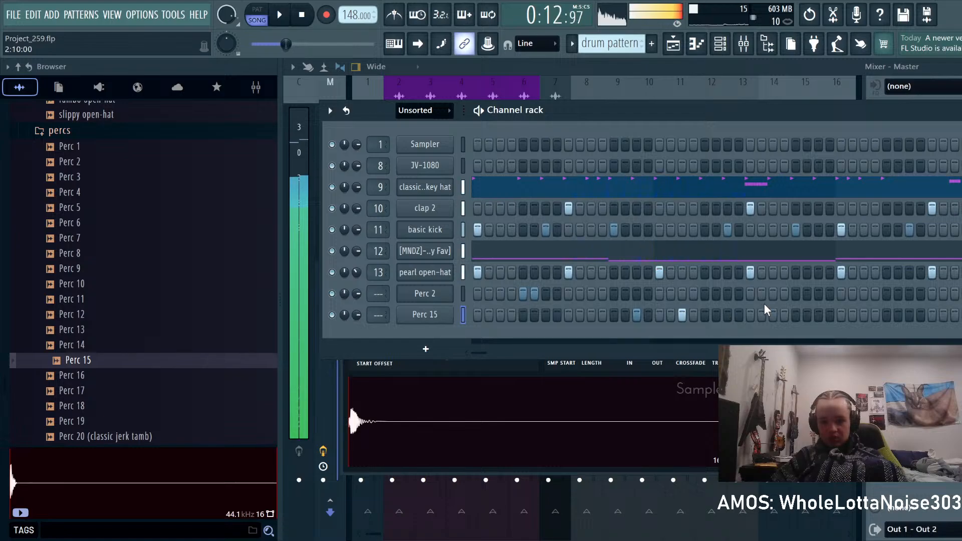
click(426, 314)
key(Escape)
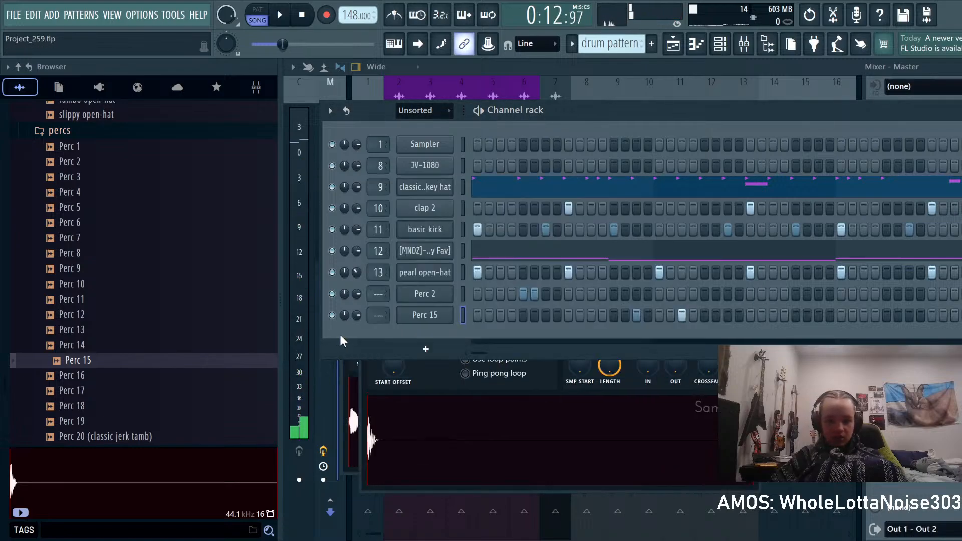
Step: Audition more samples from the percs folder and add Perc 20 (classic jerk tamb) and Perc 8 as new channels
click(133, 437)
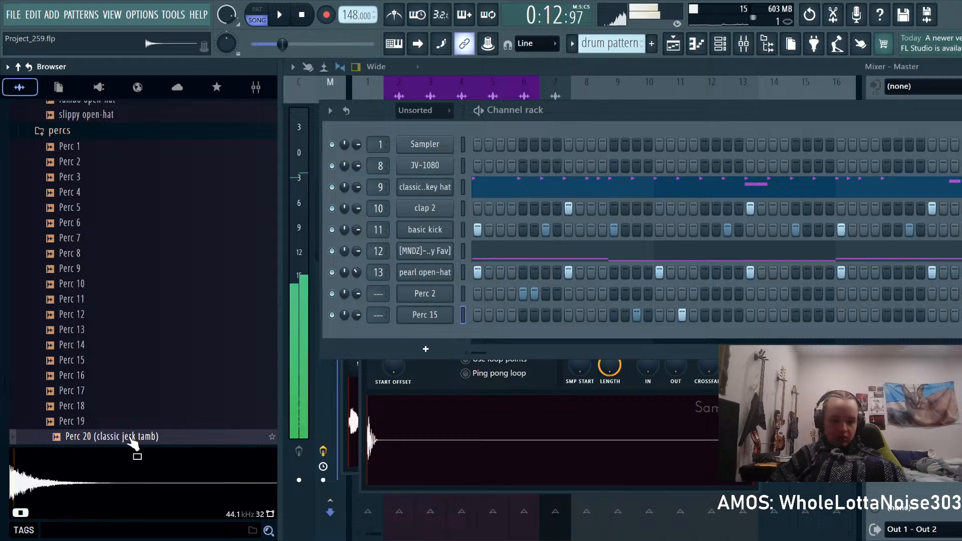
drag(133, 441, 437, 337)
click(152, 407)
click(131, 391)
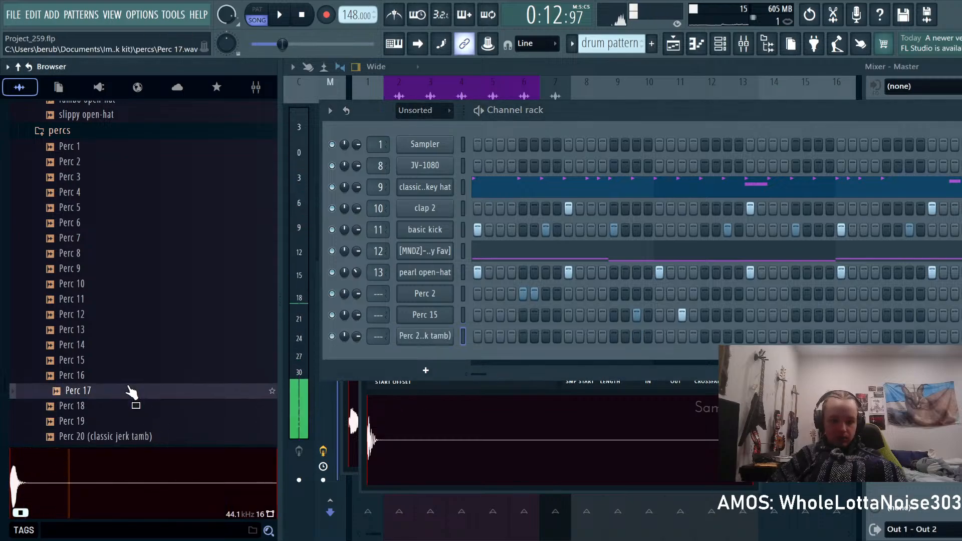
click(126, 376)
click(123, 360)
click(124, 346)
click(126, 316)
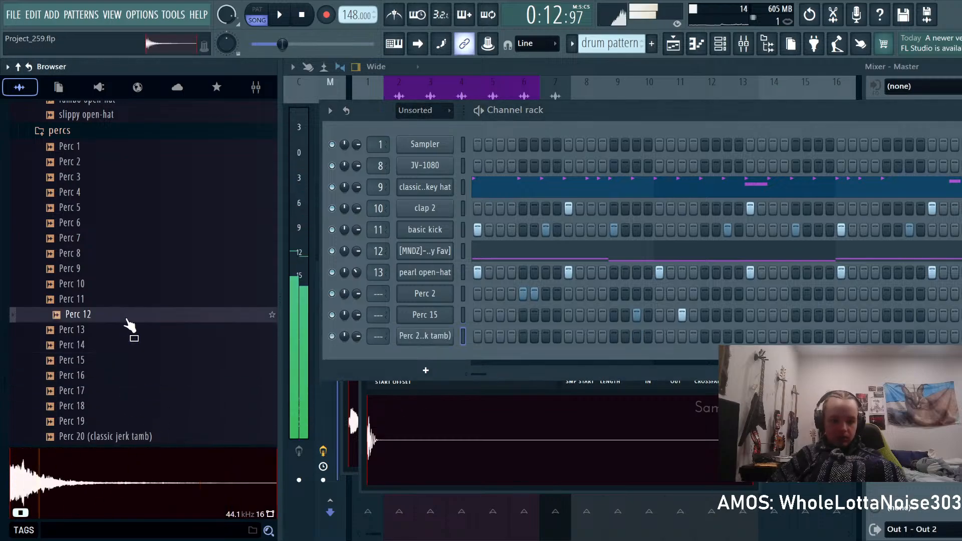
click(124, 253)
click(123, 208)
drag(83, 253, 441, 359)
Step: Place Perc 8 hits on steps 11 and 14 of bar 1 and step 1 of bar 2, and lower its channel volume during playback
key(space)
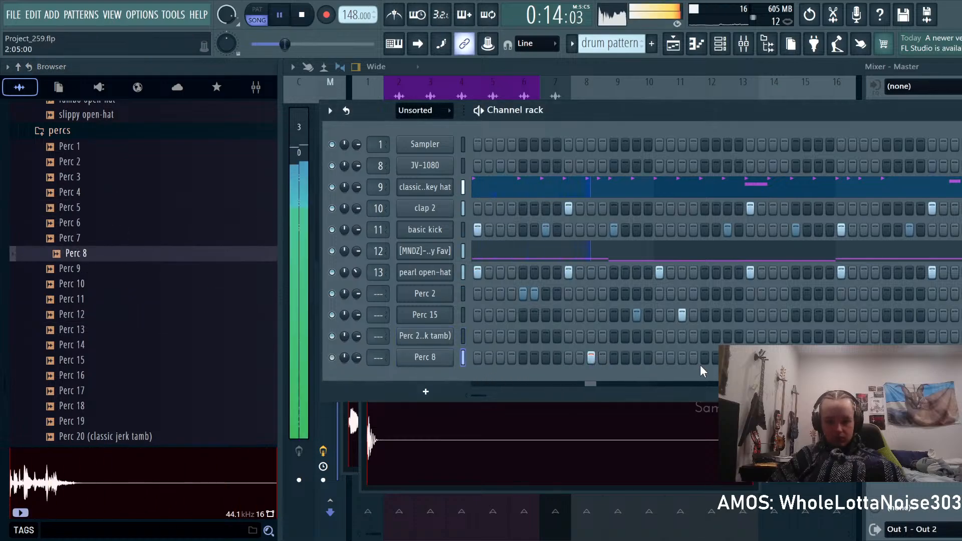
key(space)
click(423, 358)
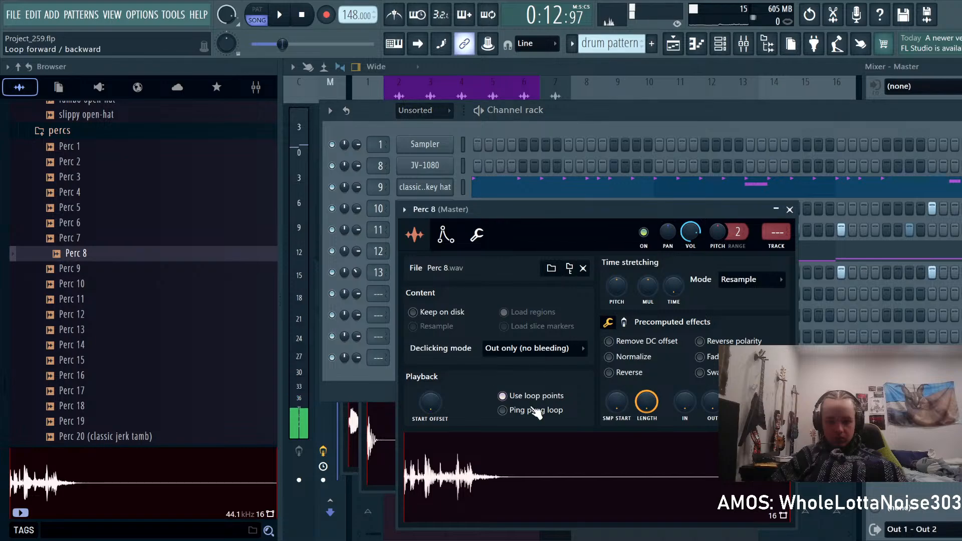
click(357, 367)
key(space)
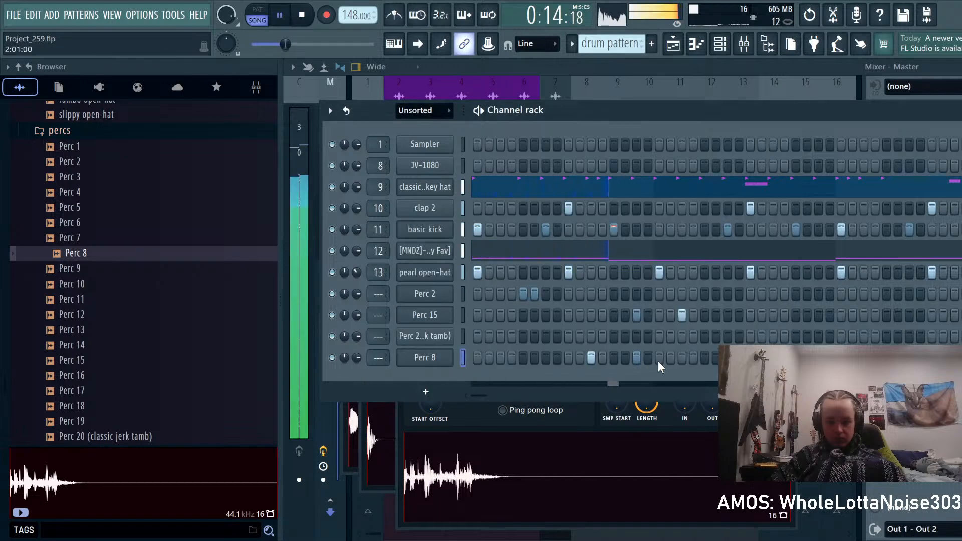
click(636, 358)
click(625, 358)
click(659, 358)
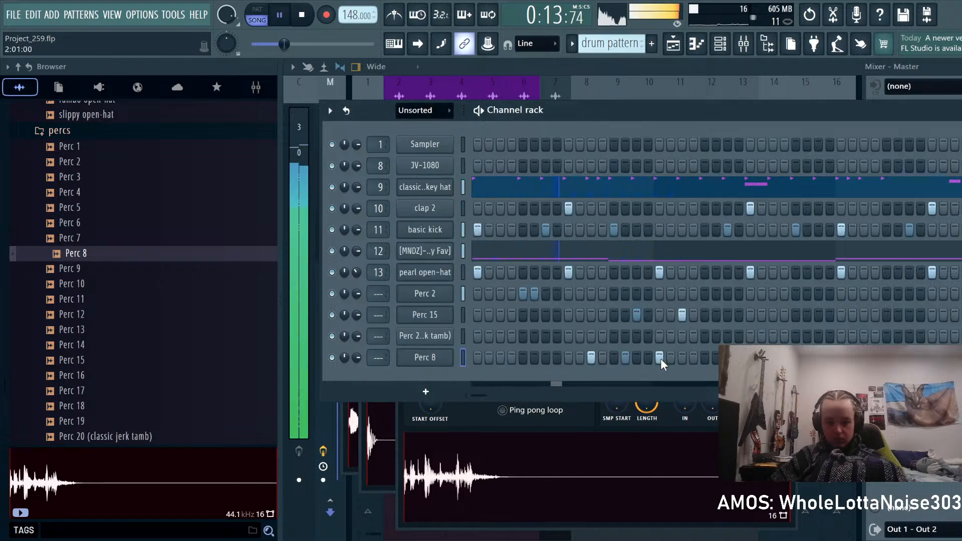
drag(357, 357, 357, 374)
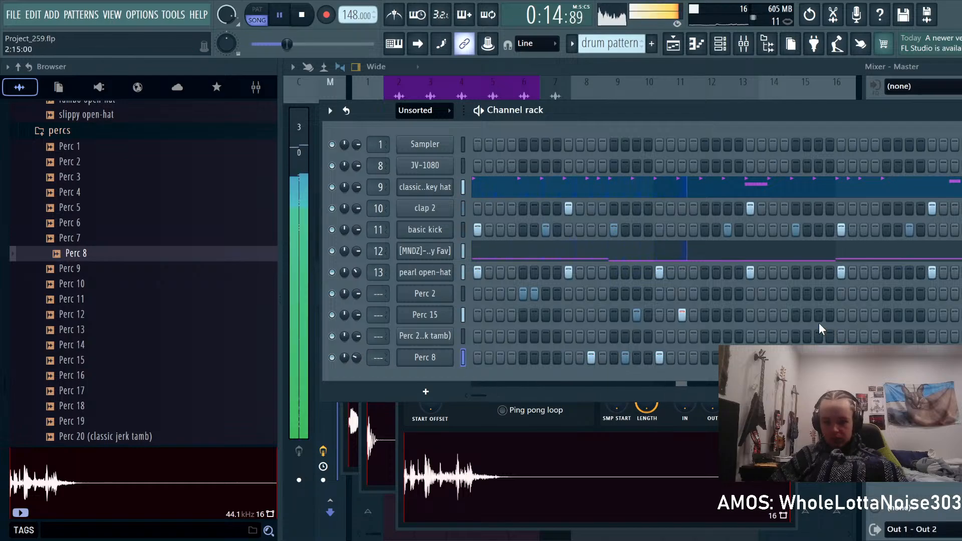
Step: Try a Perc 20 (classic jerk tamb) hit on step 9 of bar 2 in playback, and move it to step 13
key(space)
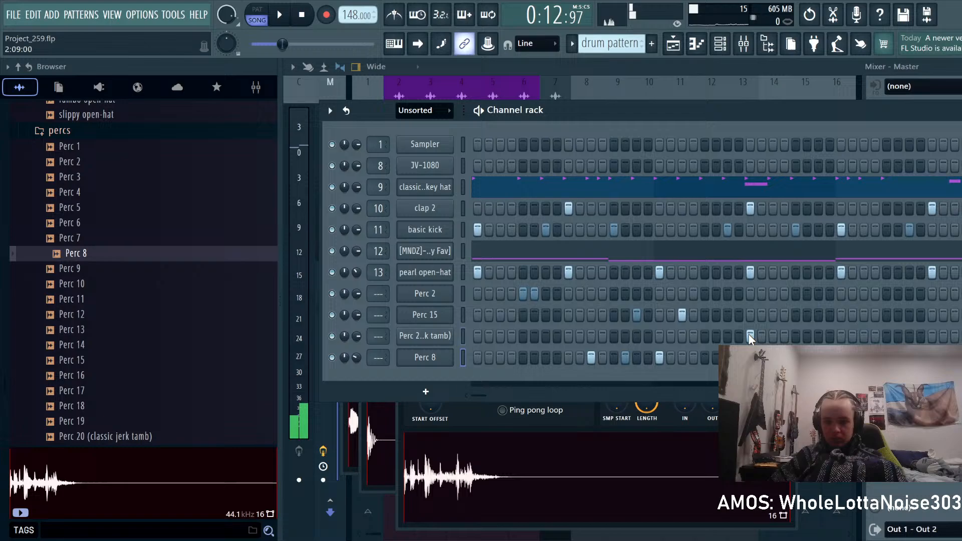
key(space)
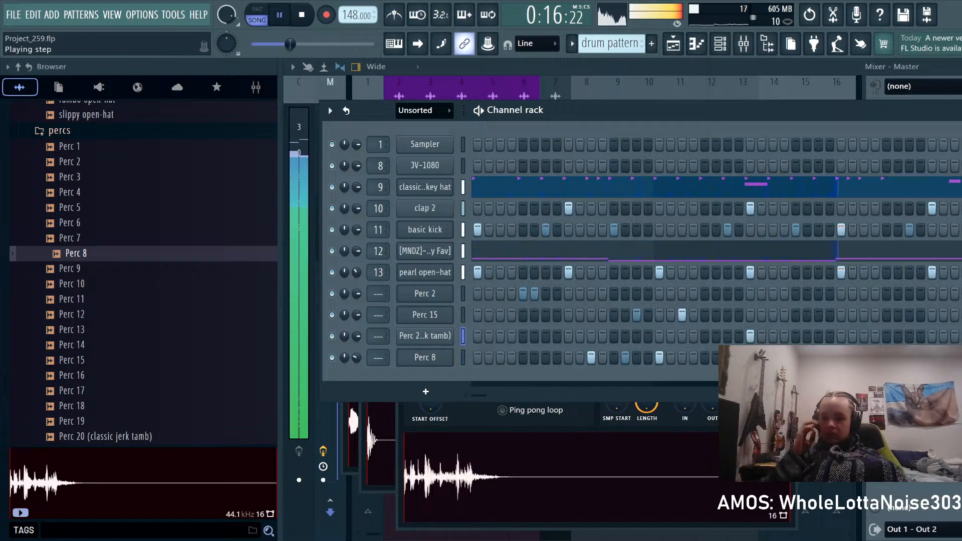
key(space)
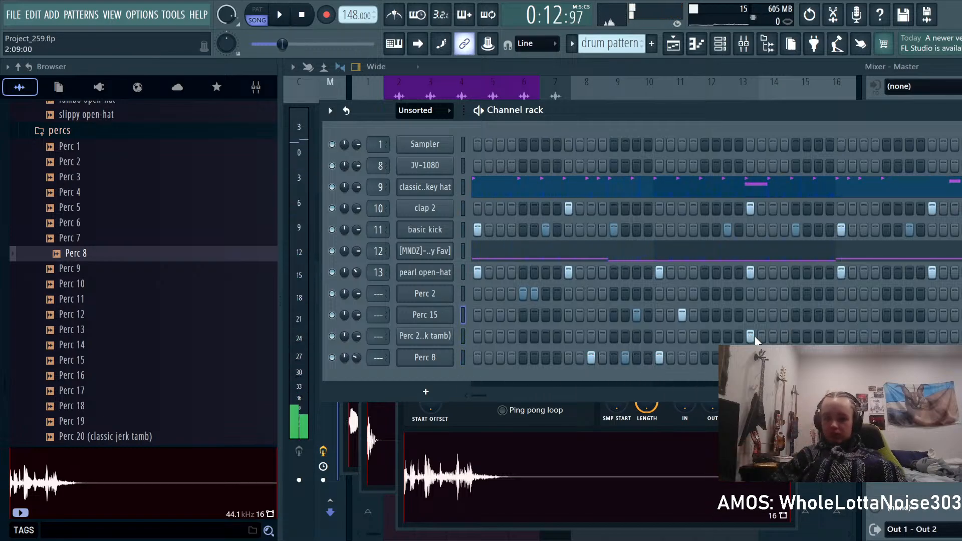
key(space)
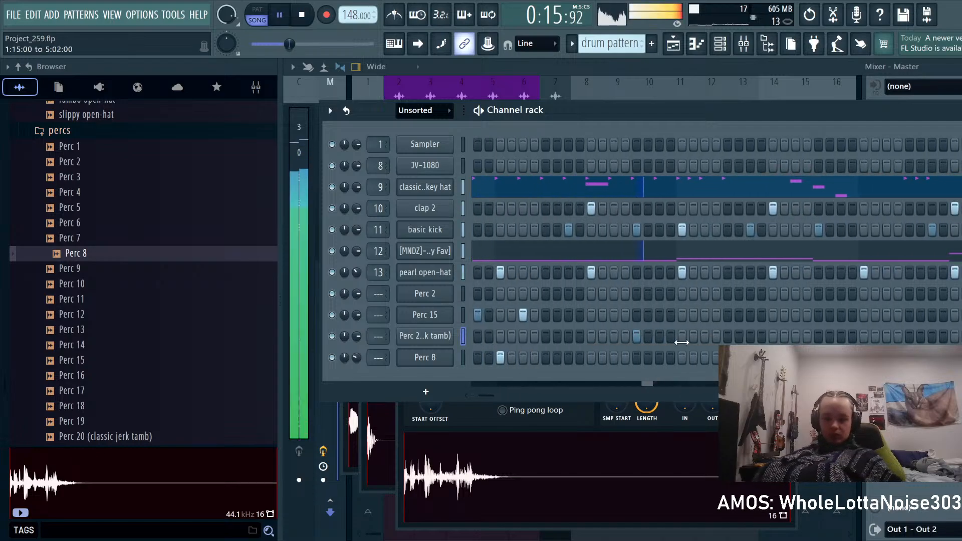
key(space)
Step: Copy the Perc 20 (classic jerk tamb) hit from bars 1–4 into bars 5–8, and repeat Perc 2's two-bar phrase through bar 8
click(700, 43)
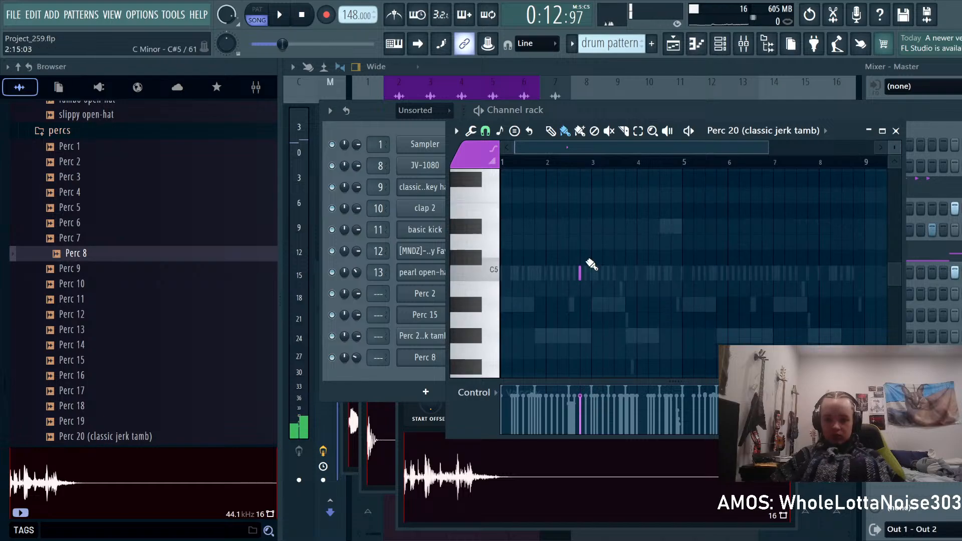
drag(686, 162, 865, 162)
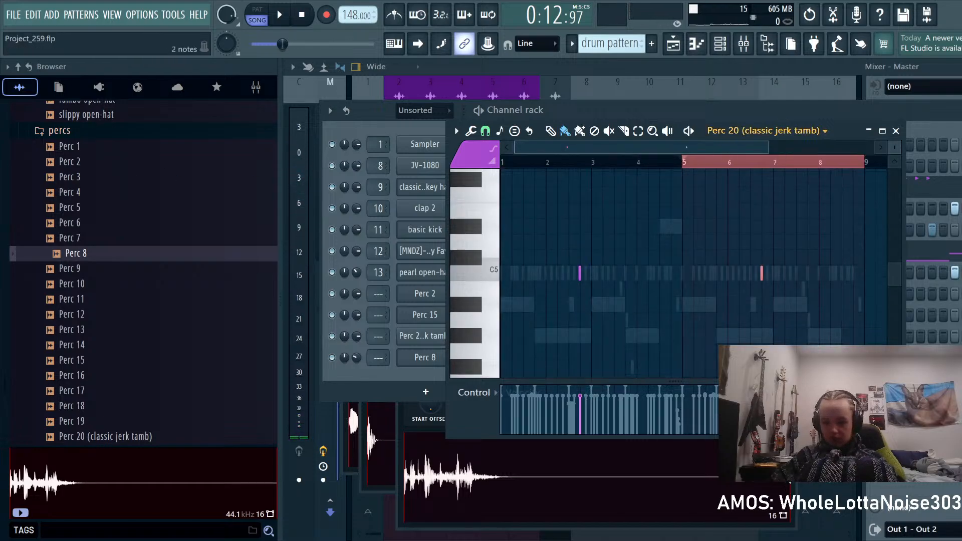
click(425, 294)
drag(596, 162, 503, 162)
key(ctrl+b)
key(ctrl+b)
key(ctrl+b)
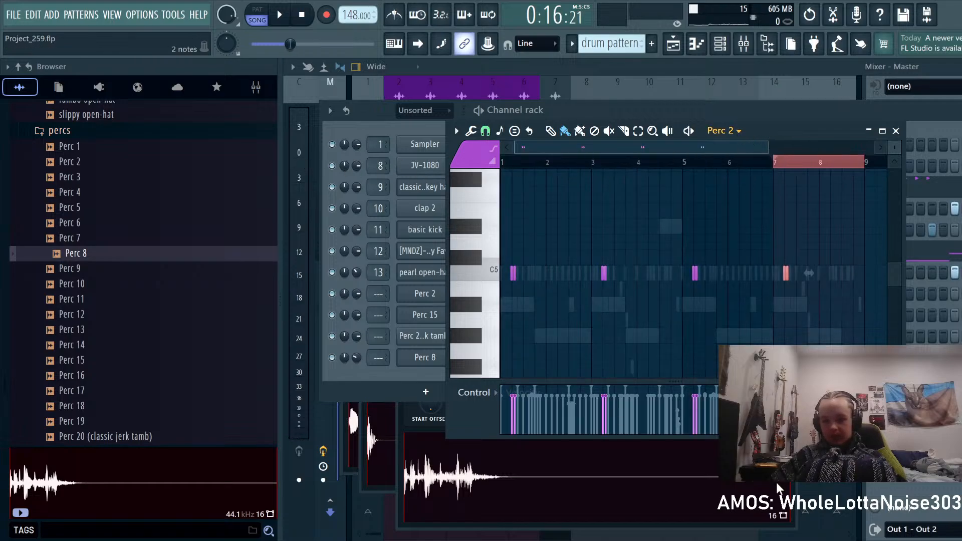
Step: Repeat Perc 15's two-bar phrase through bar 8, removing any copy beyond it
click(425, 315)
drag(609, 171, 503, 162)
key(ctrl+b)
key(ctrl+b)
key(ctrl+b)
key(ctrl+b)
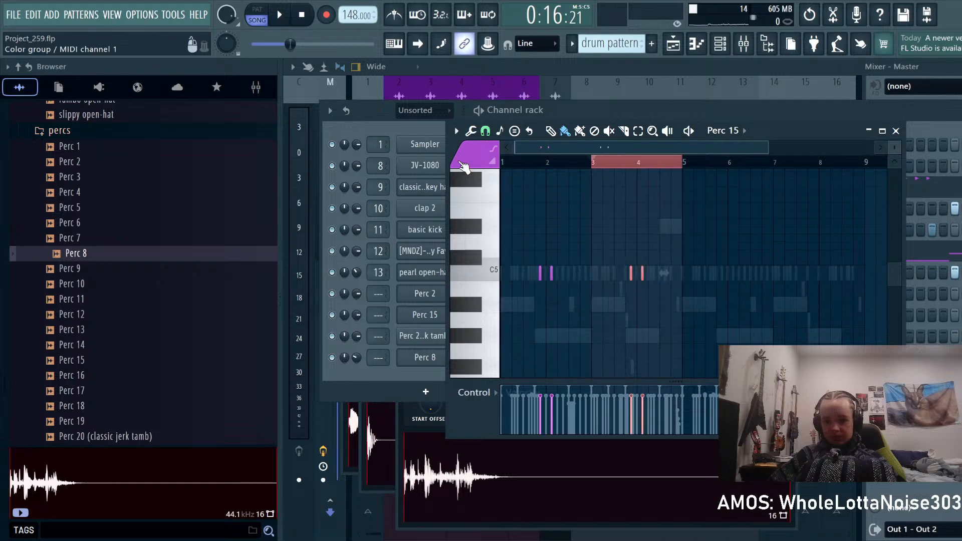
key(ctrl+z)
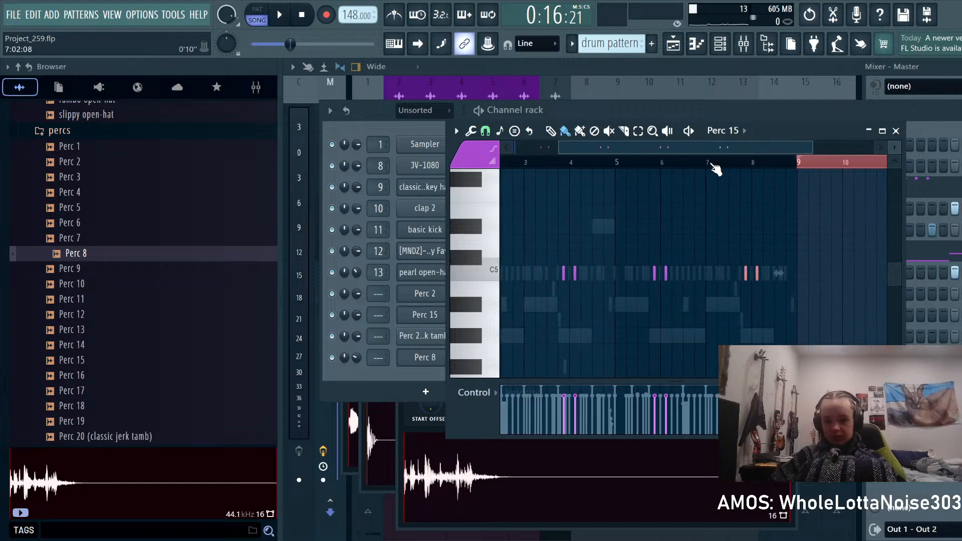
key(ctrl+d)
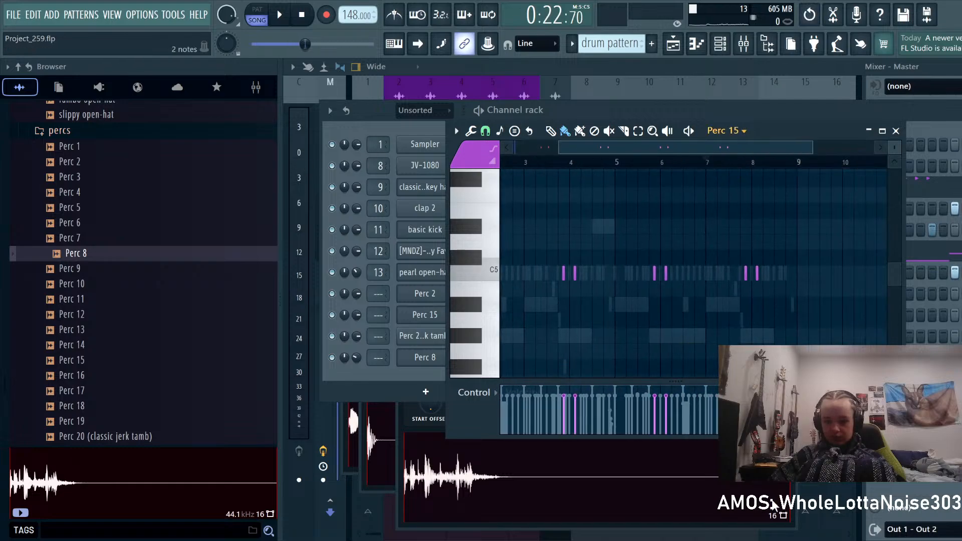
Step: Repeat Perc 8's two-bar phrase through bar 8 in the piano roll and start playback
key(F7)
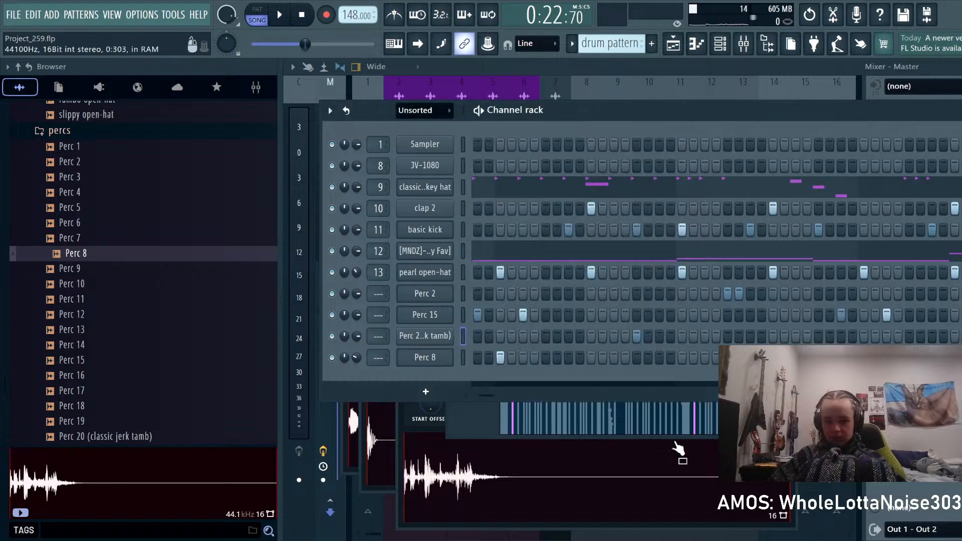
key(F7)
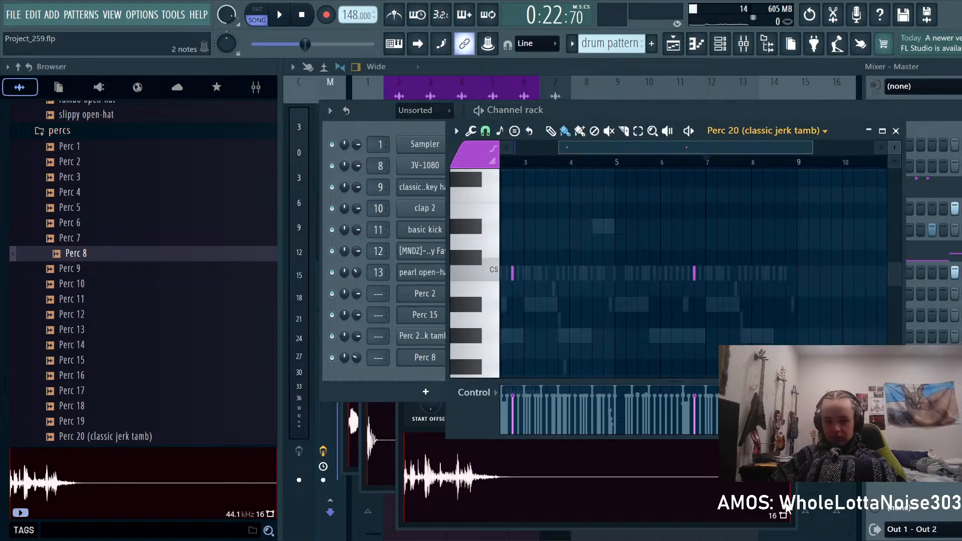
key(Down)
drag(604, 172, 501, 172)
key(ctrl+b)
key(ctrl+b)
key(ctrl+b)
key(space)
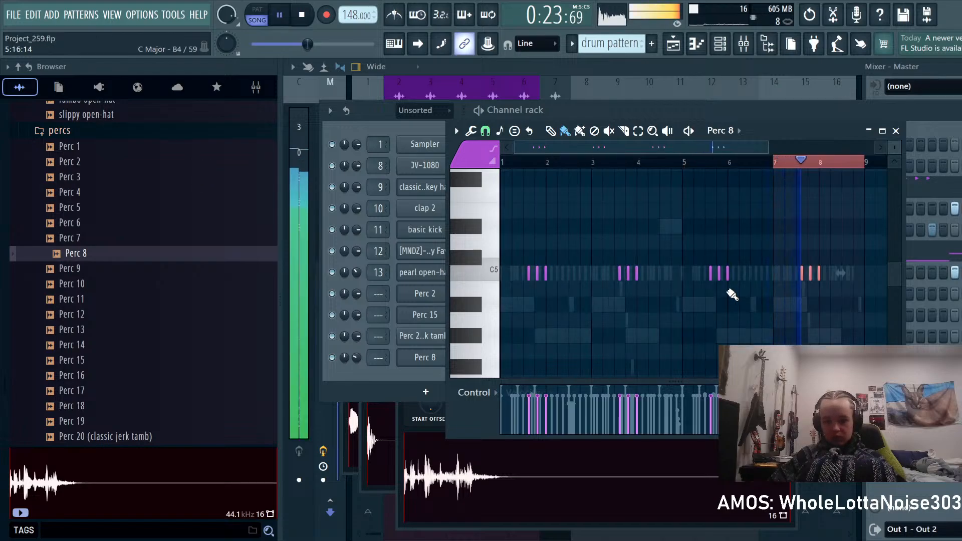
Step: Delete Perc 8's repeated notes in bars 3–4 and 7–8, and restart playback from the beginning of the pattern
right_click(628, 274)
right_click(811, 273)
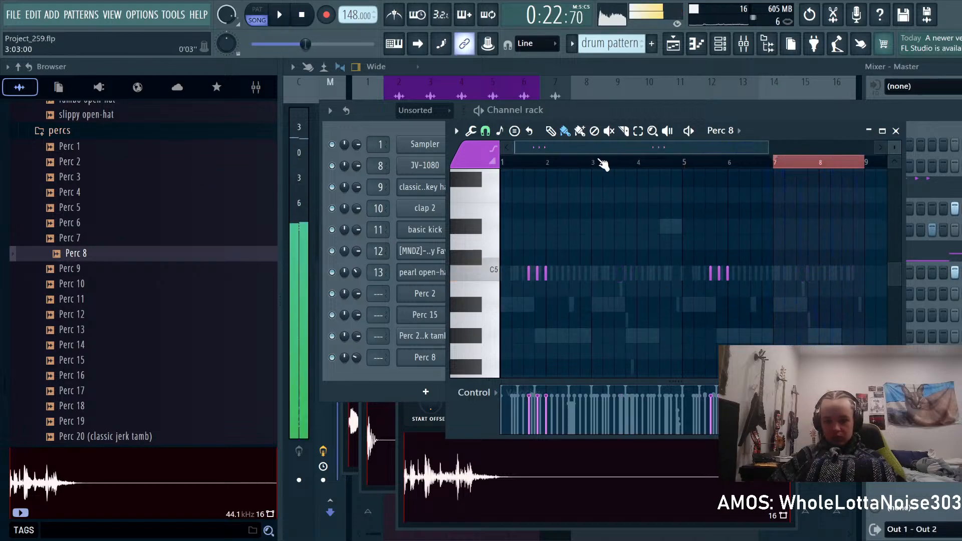
click(493, 160)
Step: Route the Perc 2, Perc 15, Perc 20 (classic jerk tamb) and Perc 8 channels to mixer tracks 14 to 17
click(420, 359)
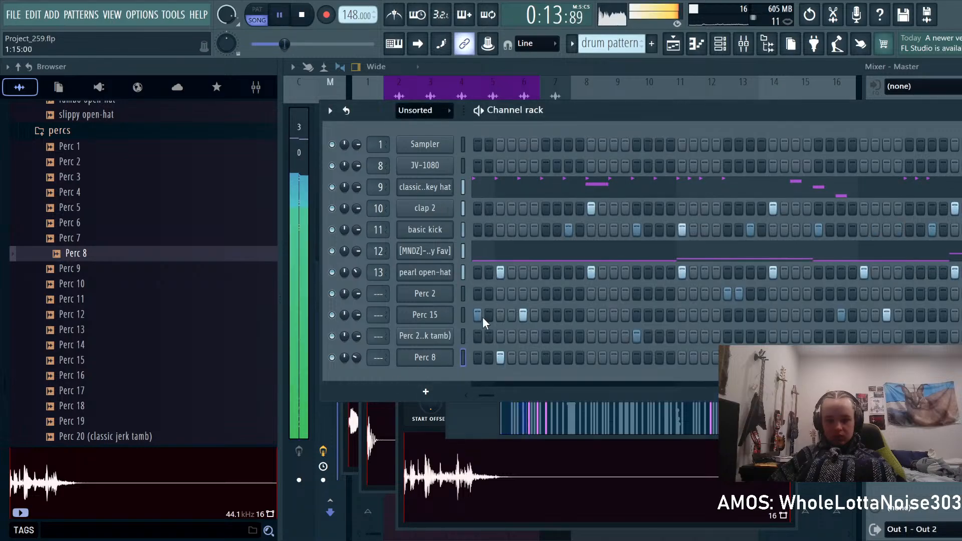
drag(464, 295, 463, 372)
key(ctrl+shift+l)
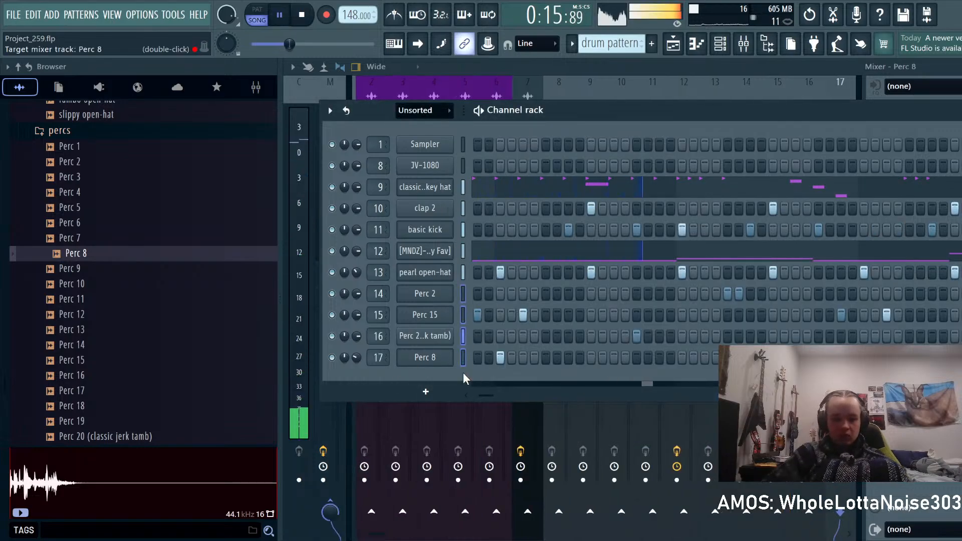
Step: Lower the faders of the four perc mixer tracks together to about the level of the classic smokey hat fader
click(321, 526)
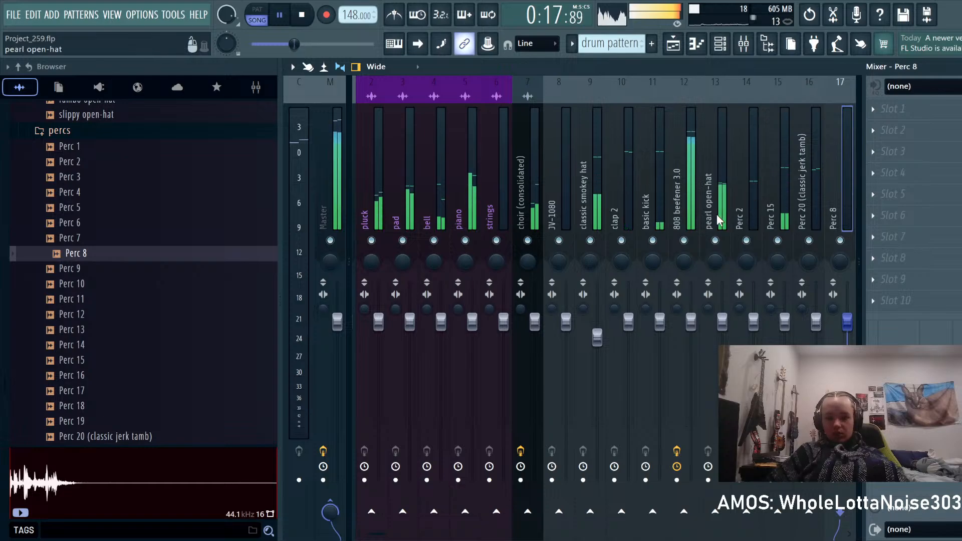
click(723, 200)
click(752, 229)
drag(777, 210, 843, 193)
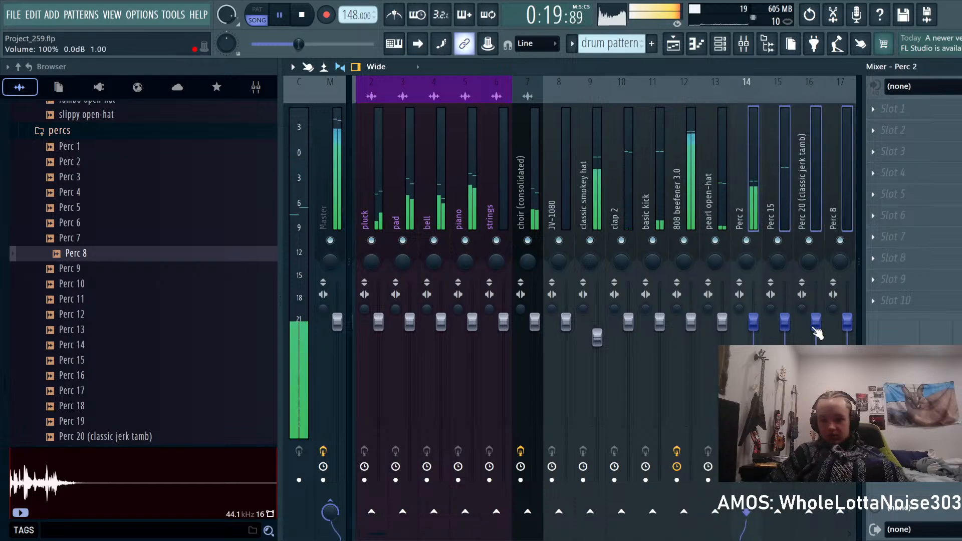
drag(815, 326, 817, 339)
click(790, 200)
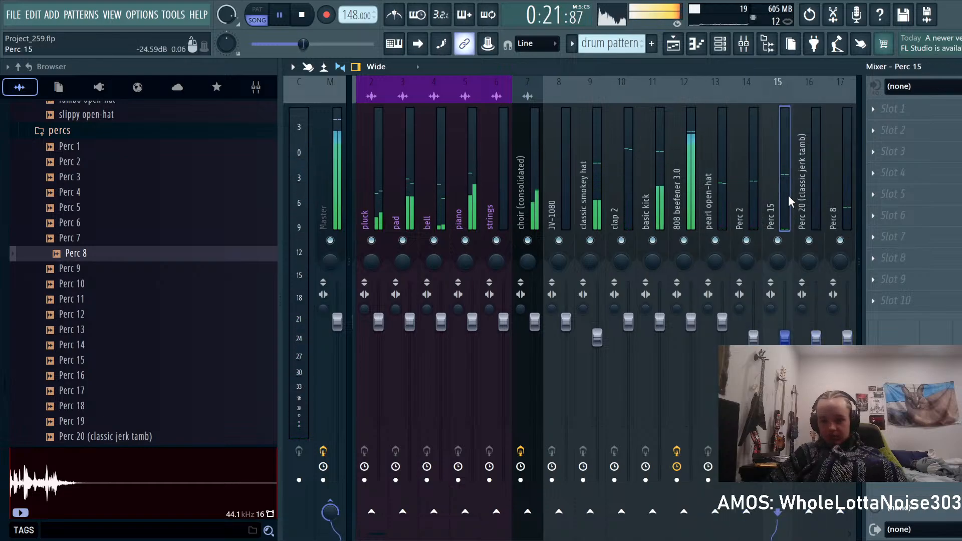
Step: Close the mixer, stop playback and delete the drum pattern clip at bar 9 on playlist track 9
click(960, 66)
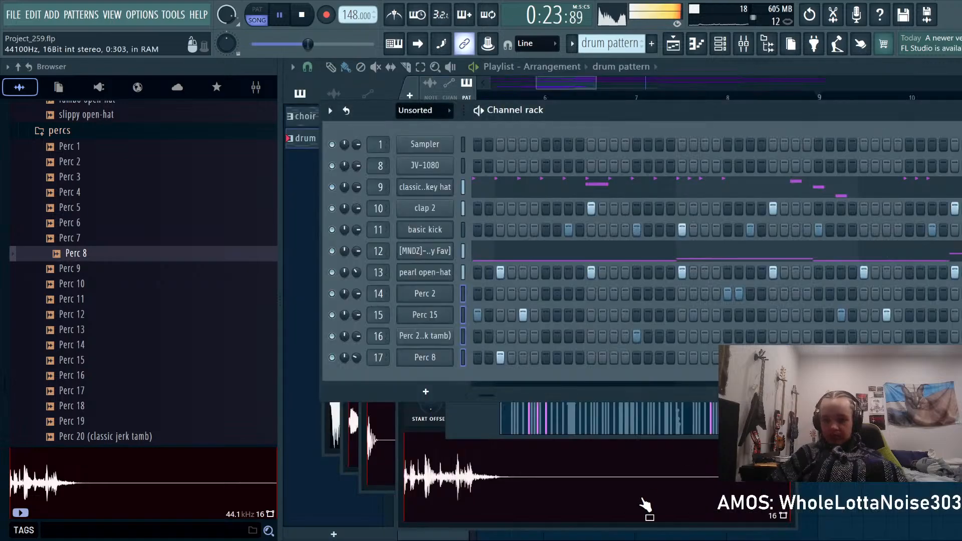
right_click(853, 502)
scroll(708, 459, down, 5)
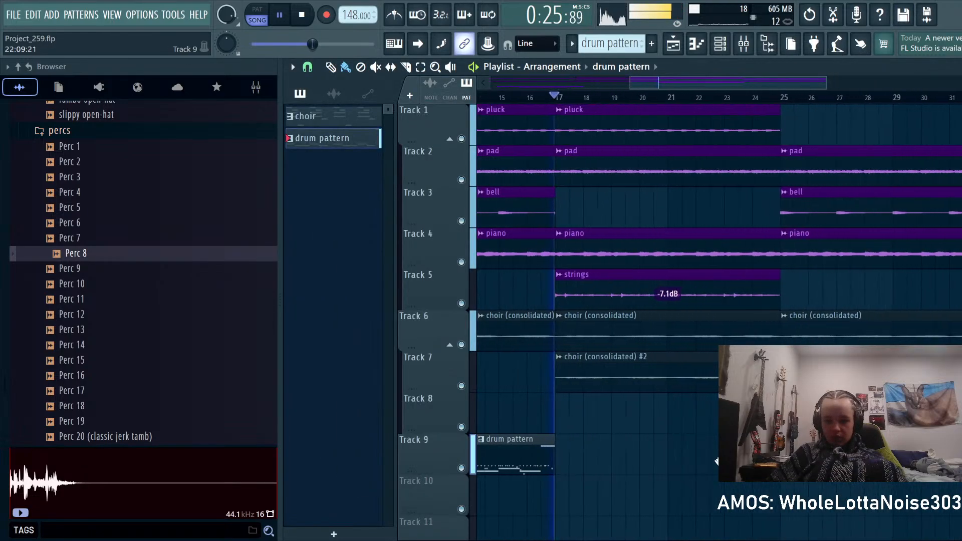
scroll(708, 459, down, 3)
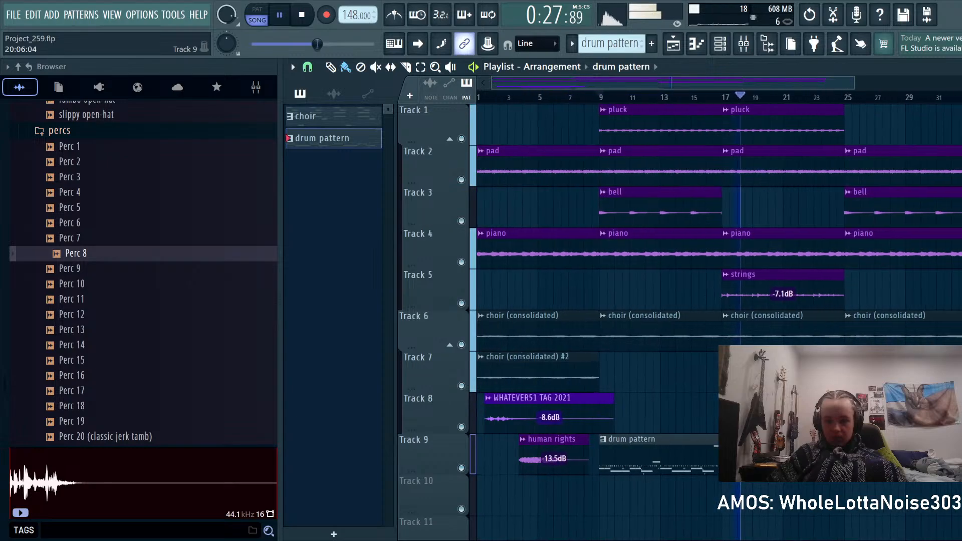
key(space)
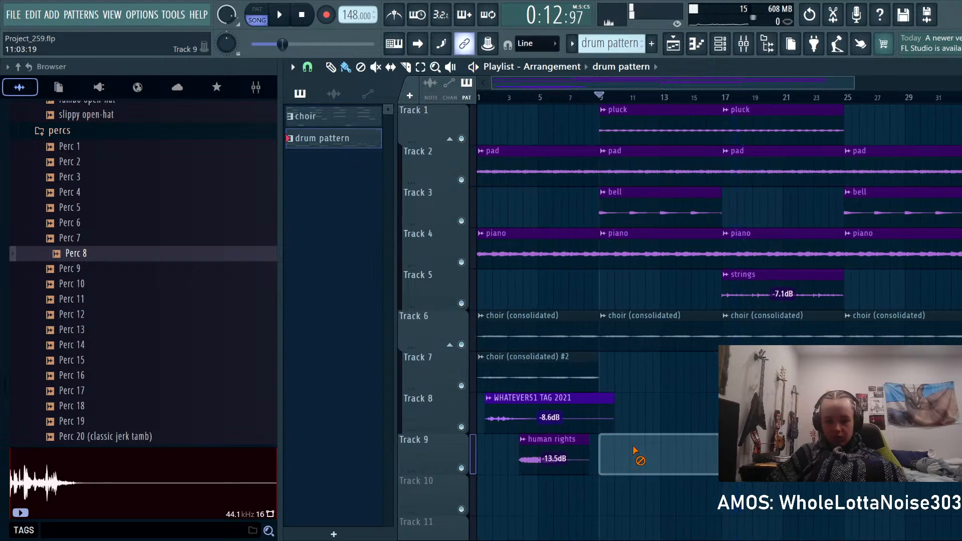
right_click(634, 441)
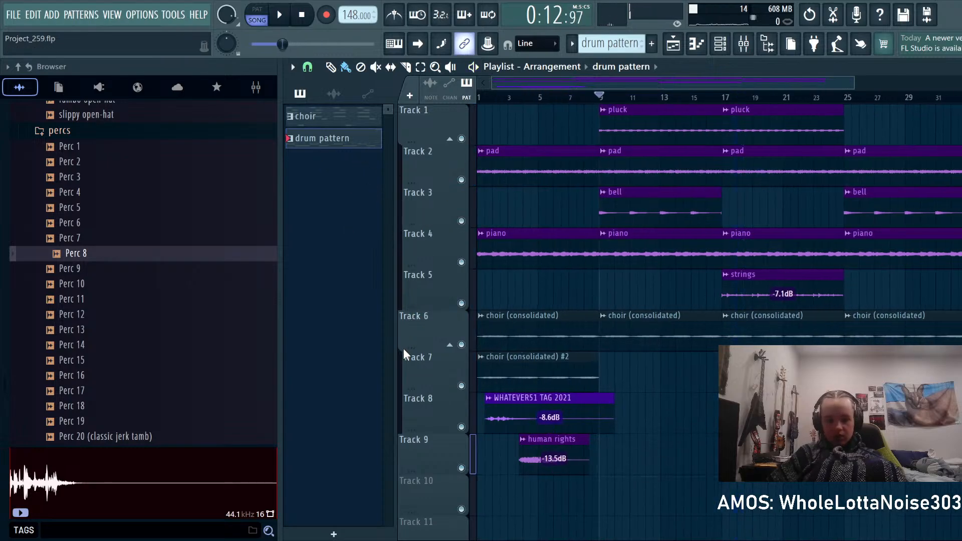
Step: Split the drum pattern by channel and place the resulting patterns on playlist tracks 9–17 from bar 9
click(342, 317)
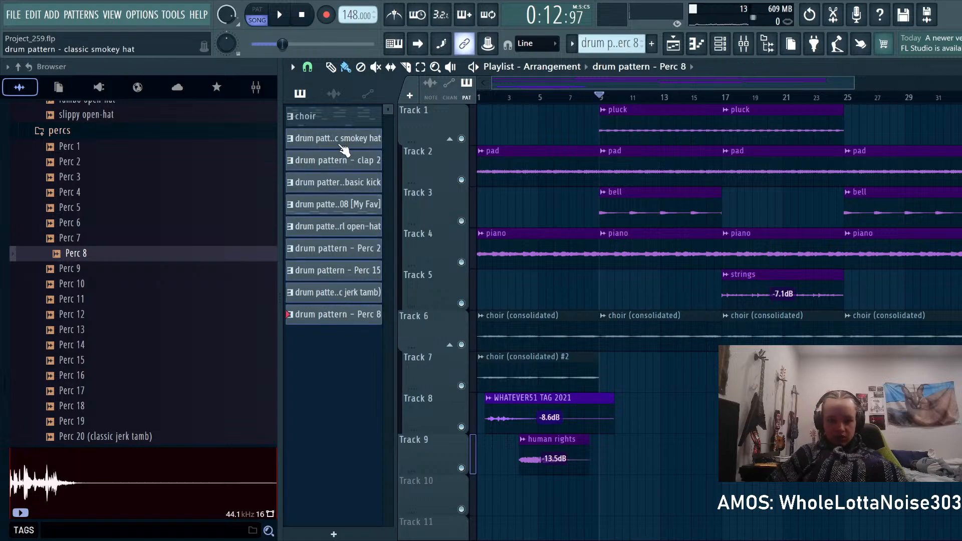
drag(344, 149, 602, 471)
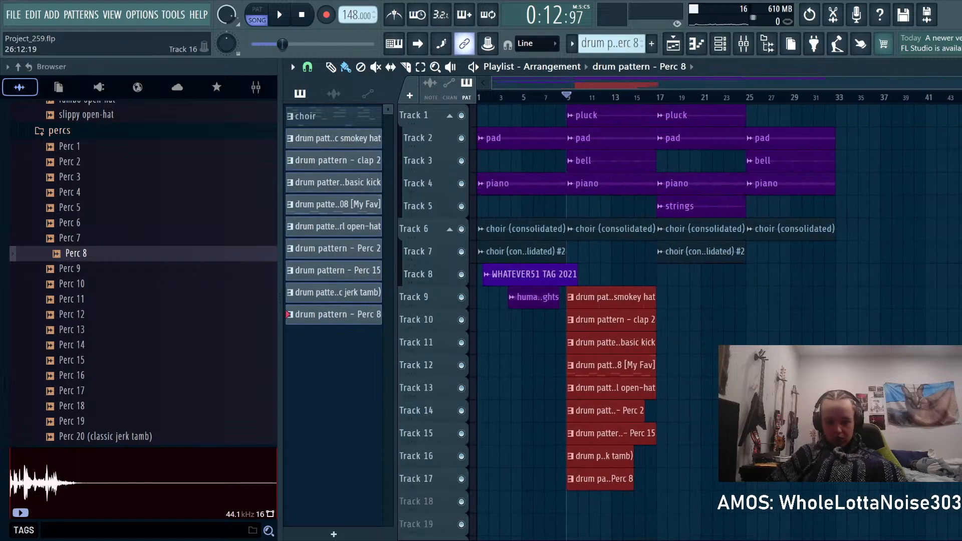
scroll(679, 408, up, 4)
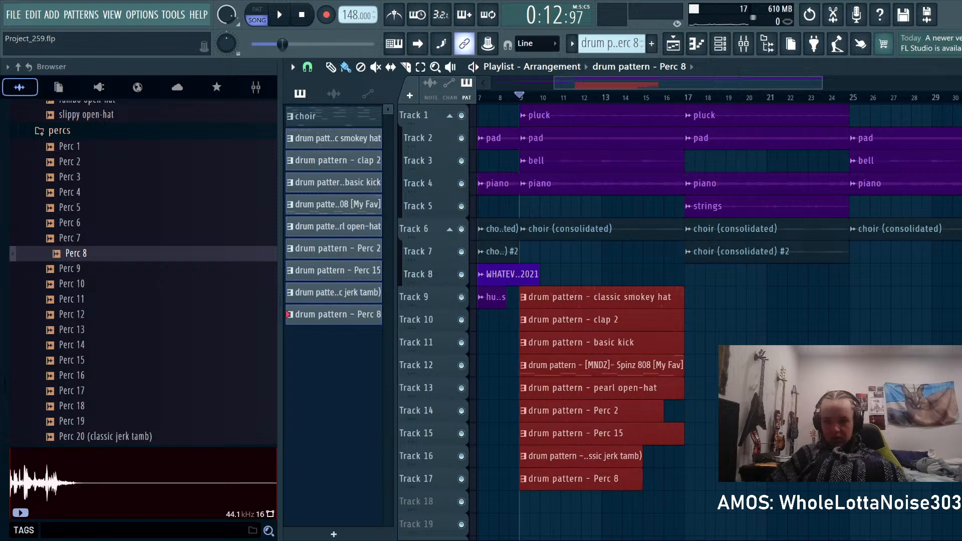
scroll(665, 301, up, 3)
scroll(593, 369, down, 3)
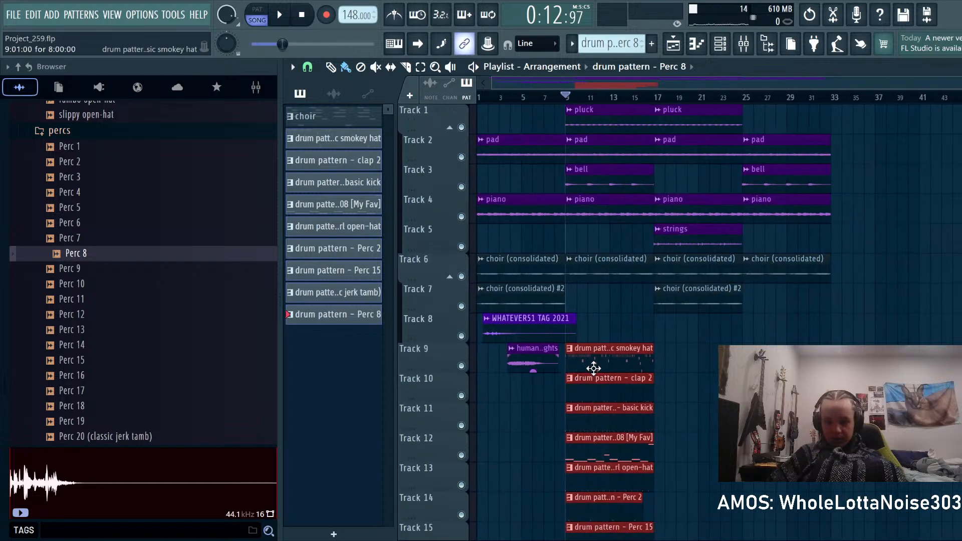
scroll(610, 364, up, 3)
scroll(789, 269, down, 1)
Step: Start playback and move the nine split drum clips down one track, to tracks 10–18
key(space)
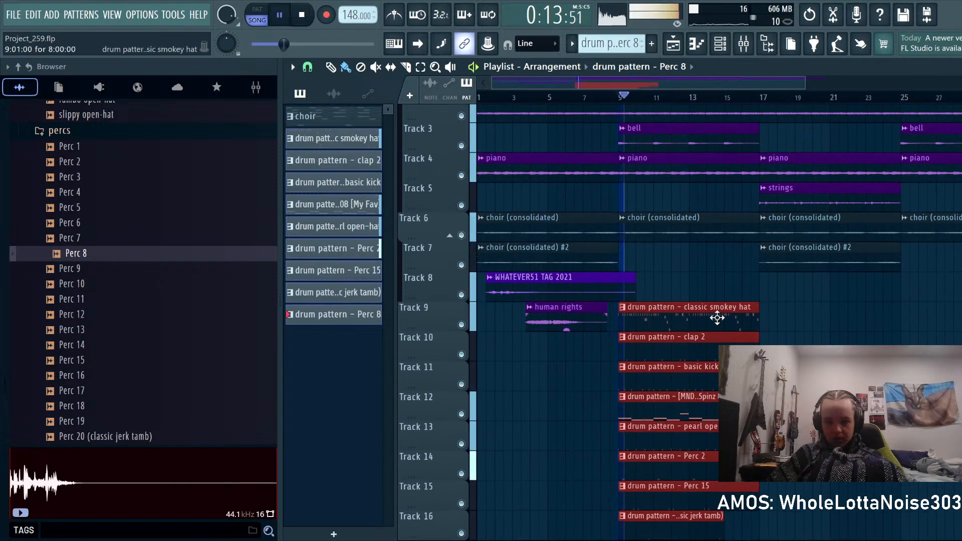
scroll(806, 209, left, 2)
scroll(806, 209, down, 1)
click(756, 321)
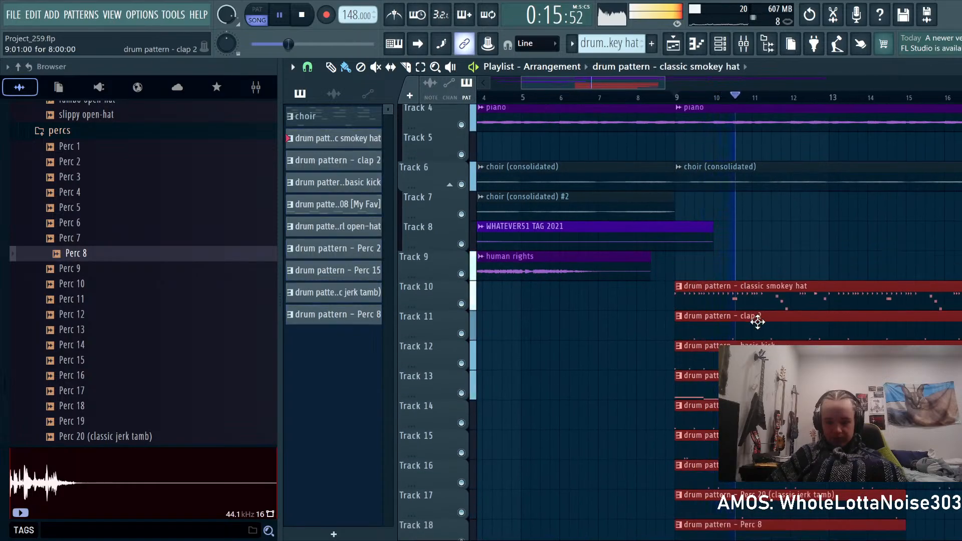
scroll(655, 258, down, 6)
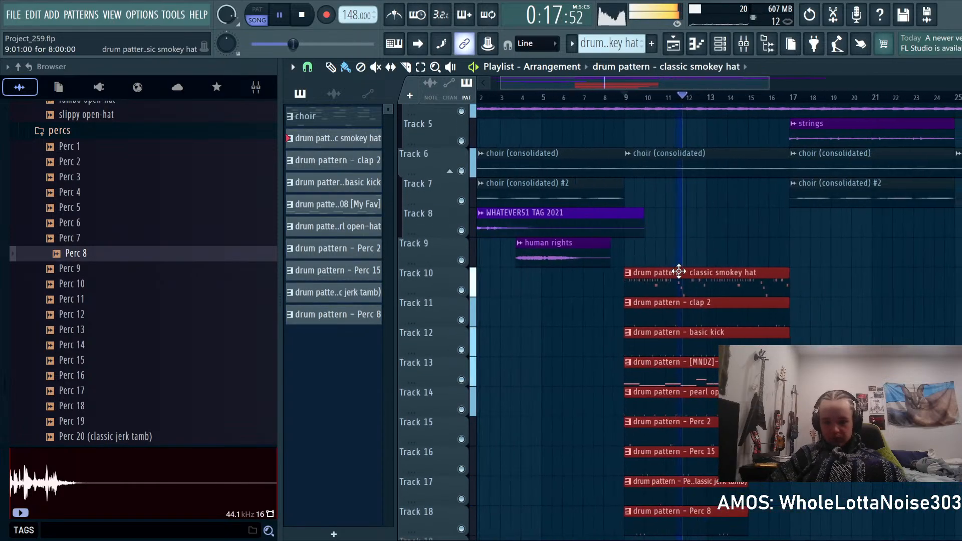
scroll(704, 284, down, 2)
scroll(914, 152, up, 3)
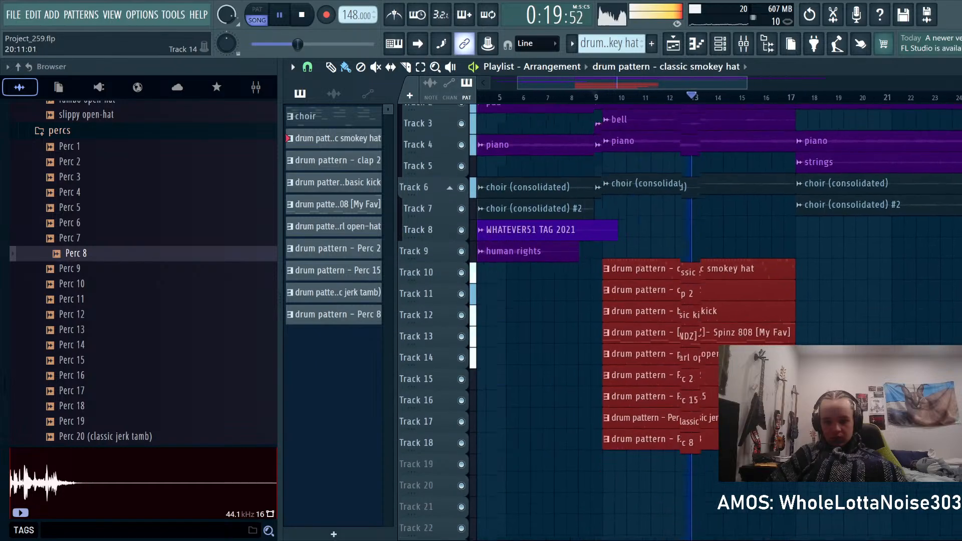
scroll(799, 243, up, 4)
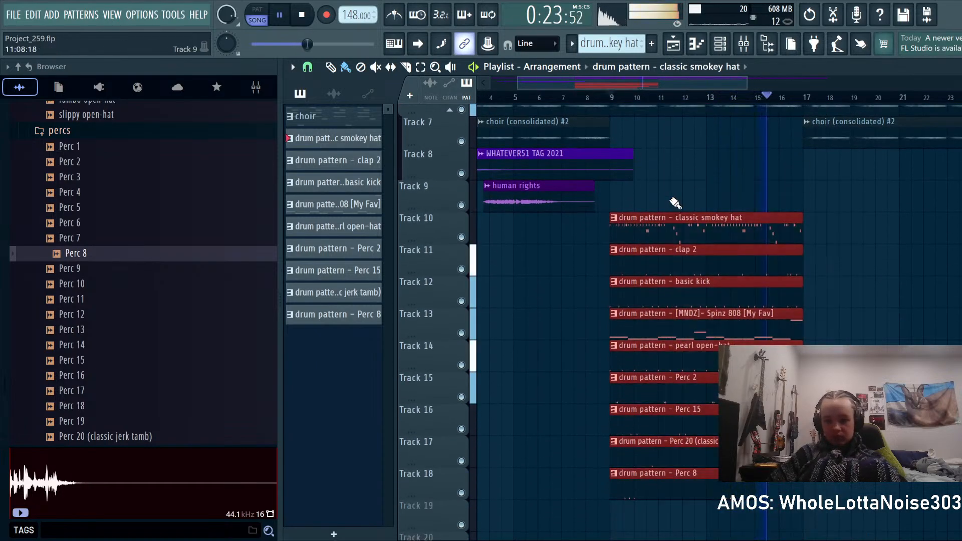
Step: Duplicate the drum clips to bar 17, keeping the pearl open-hat clip only from bar 17 on track 14, and play the arrangement
key(ctrl+b)
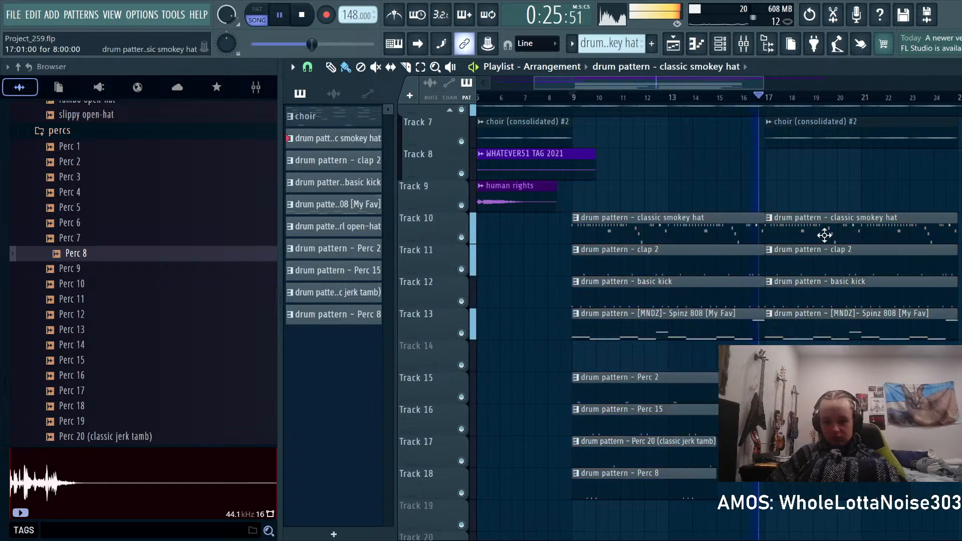
key(space)
click(341, 293)
key(KP_Subtract)
key(KP_Subtract)
key(KP_Subtract)
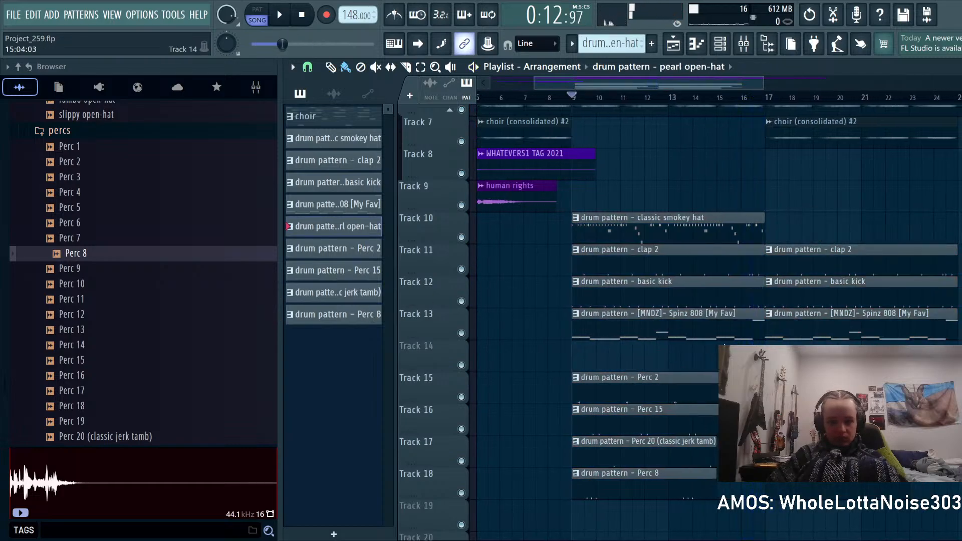
click(862, 343)
key(space)
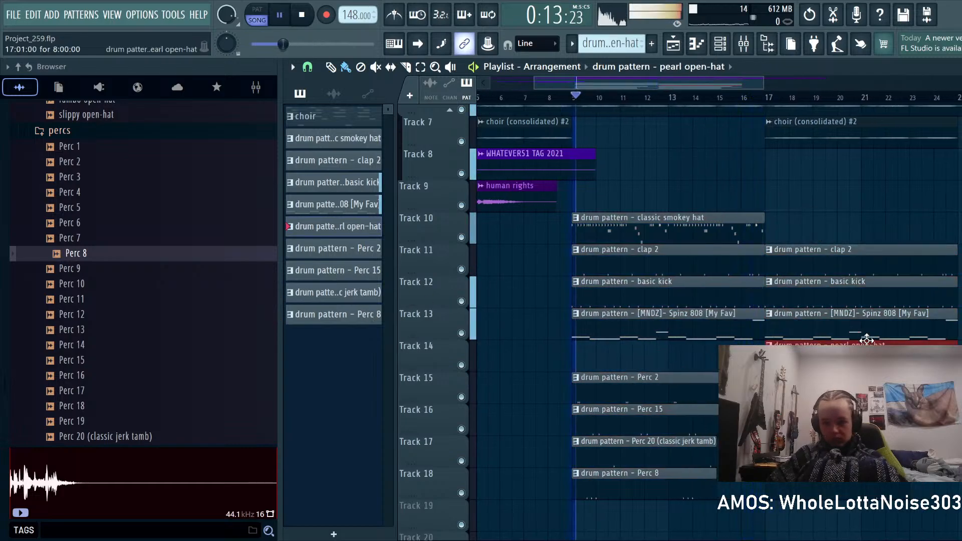
Step: Limit the second classic smokey hat clip on track 10 to bars 21–24 and make it a unique pattern
click(673, 226)
click(792, 236)
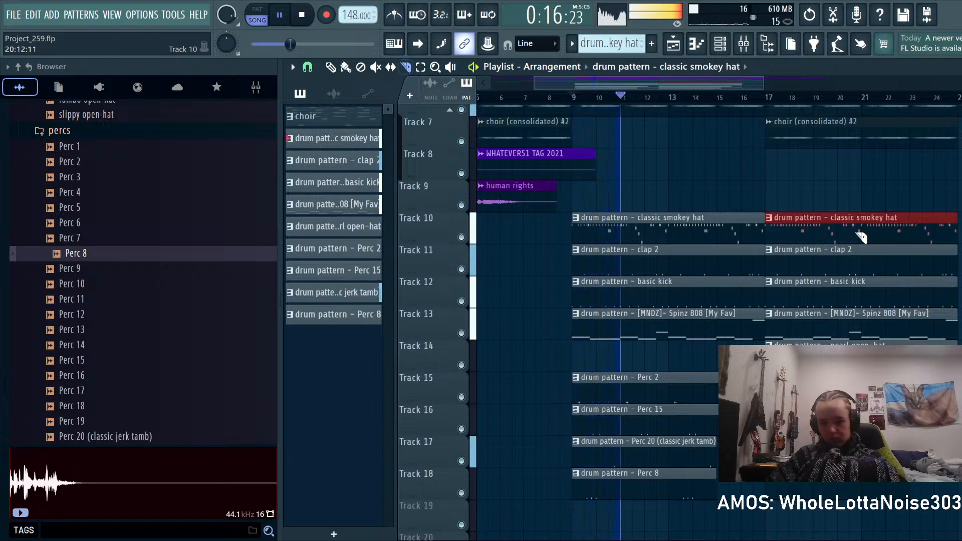
drag(767, 228, 862, 228)
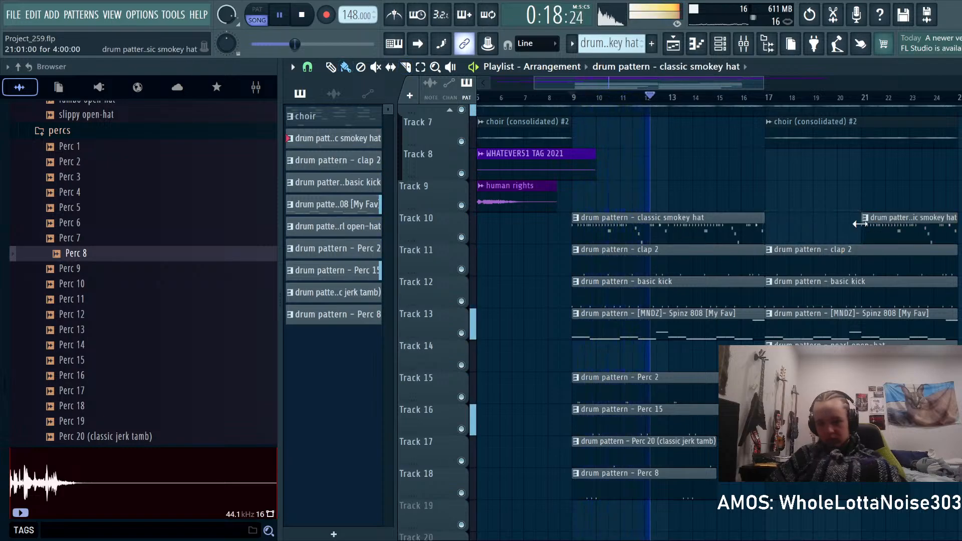
click(864, 217)
key(space)
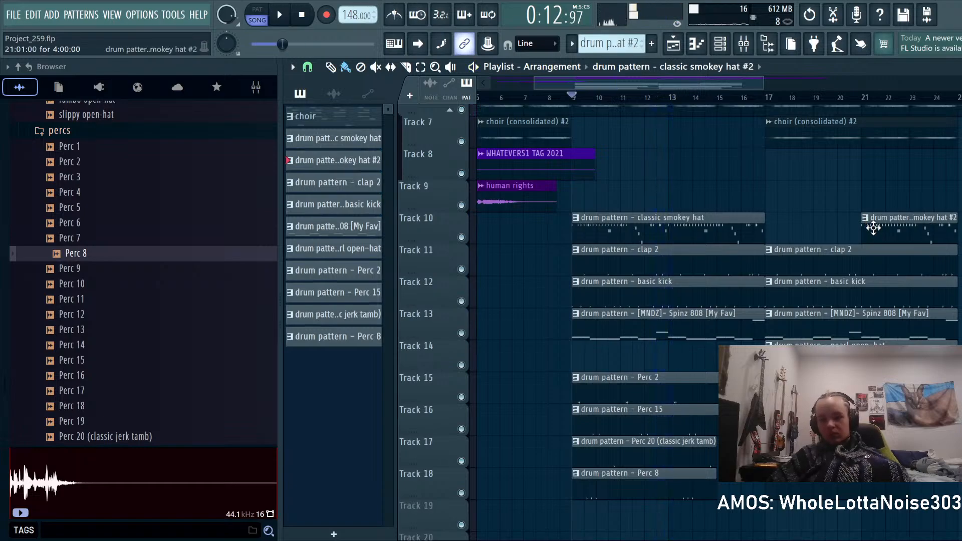
Step: Delete the notes pitched below C5 from the classic smokey hat #2 pattern in the piano roll
double_click(867, 221)
ctrl+scroll(717, 336, up, 2)
scroll(717, 336, down, 3)
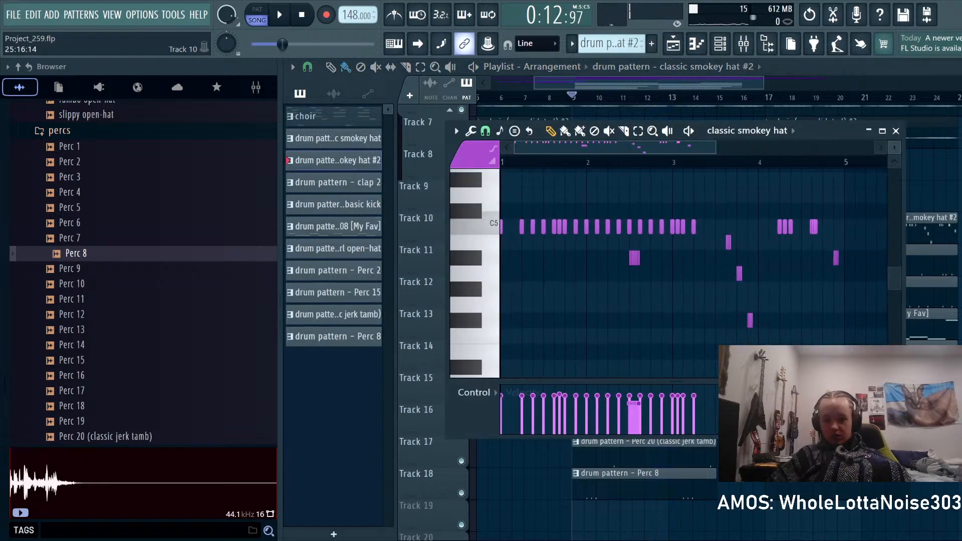
ctrl+scroll(810, 294, down, 2)
scroll(783, 300, up, 2)
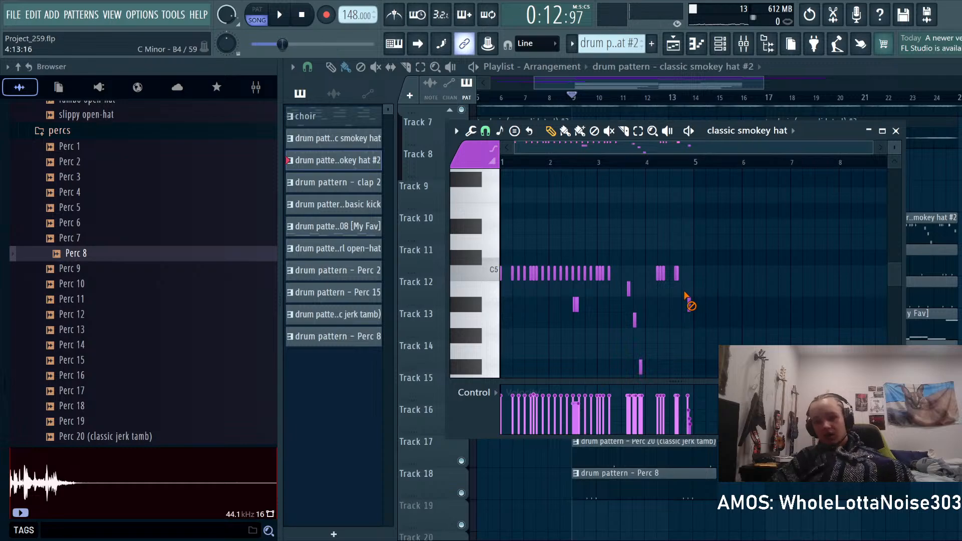
right_click(576, 305)
right_click(635, 320)
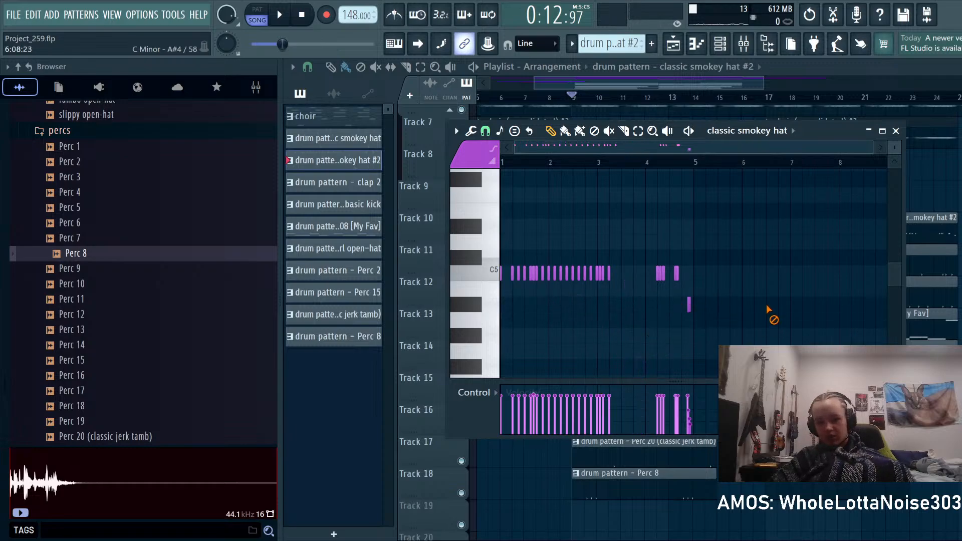
right_click(689, 304)
ctrl+scroll(692, 296, up, 4)
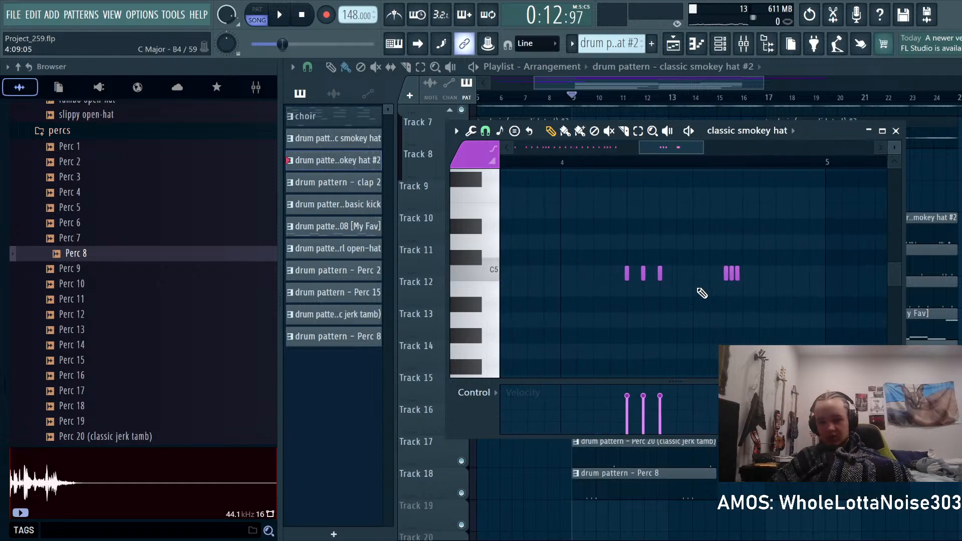
Step: Fill the gaps in bars 3 and 4 of the classic smokey hat #2 pattern with C5 notes every two steps
key(F7)
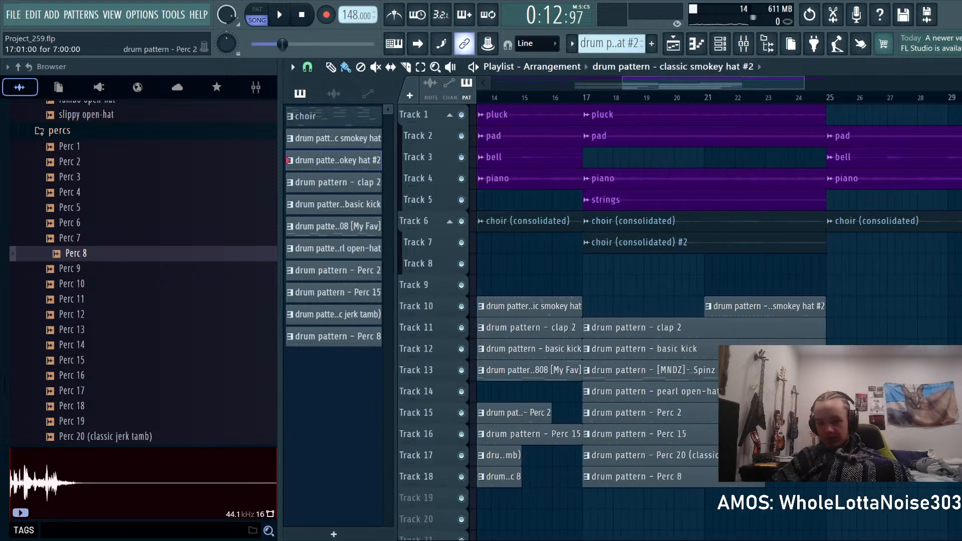
alt+scroll(713, 351, up, 3)
double_click(713, 367)
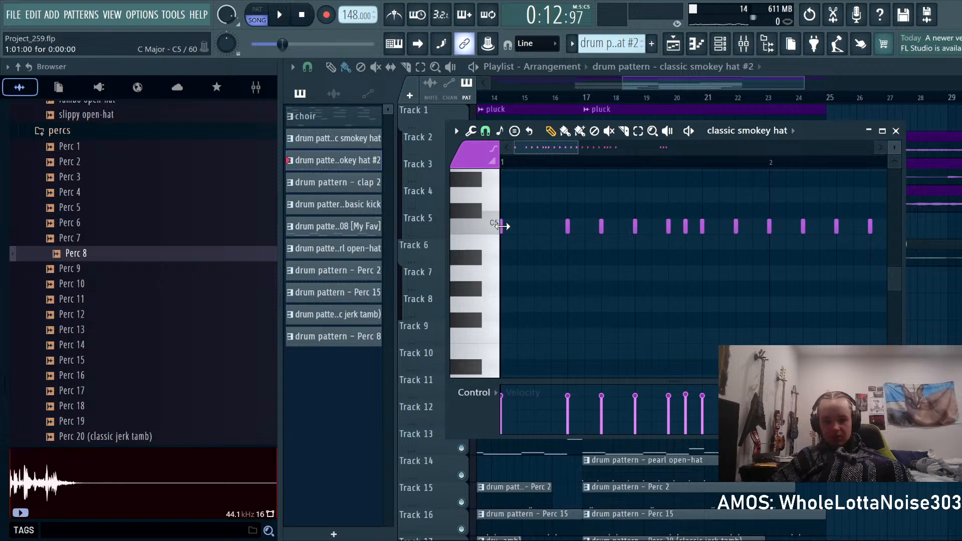
ctrl+scroll(787, 248, down, 2)
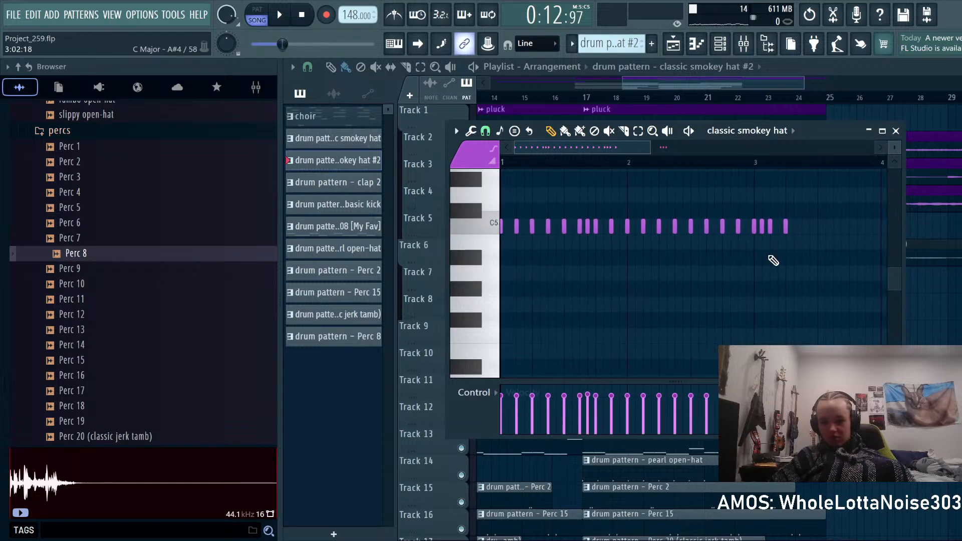
ctrl+scroll(702, 266, up, 2)
alt+scroll(641, 271, up, 2)
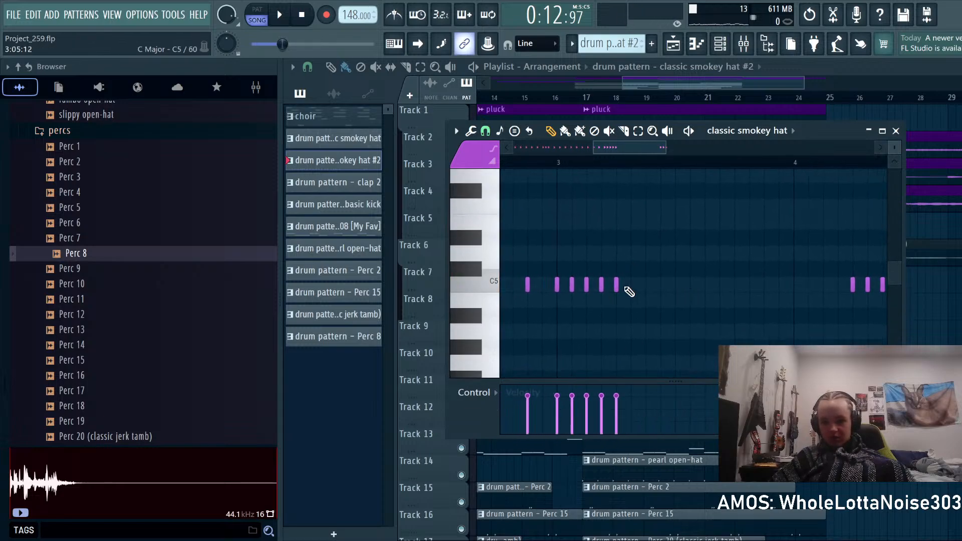
click(646, 285)
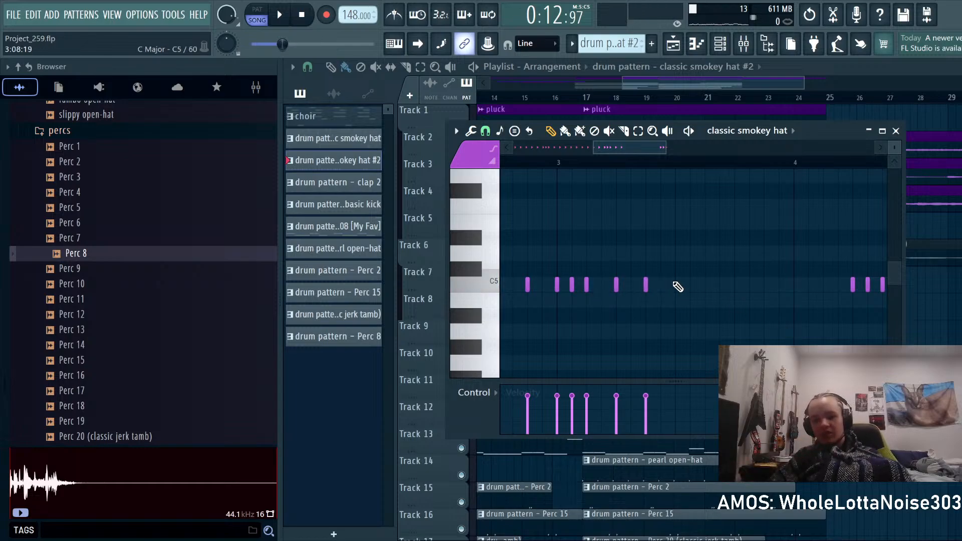
click(765, 284)
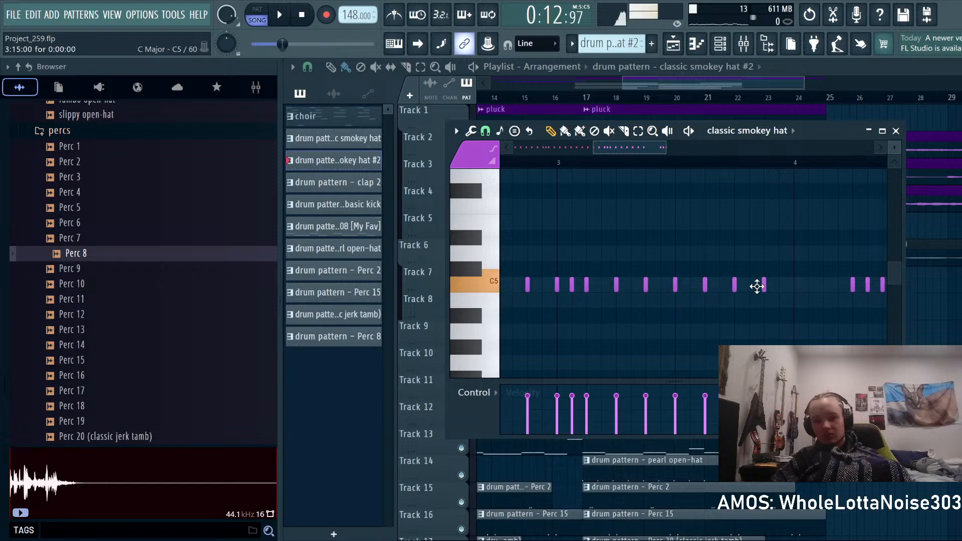
click(824, 284)
scroll(802, 321, right, 4)
scroll(772, 336, up, 1)
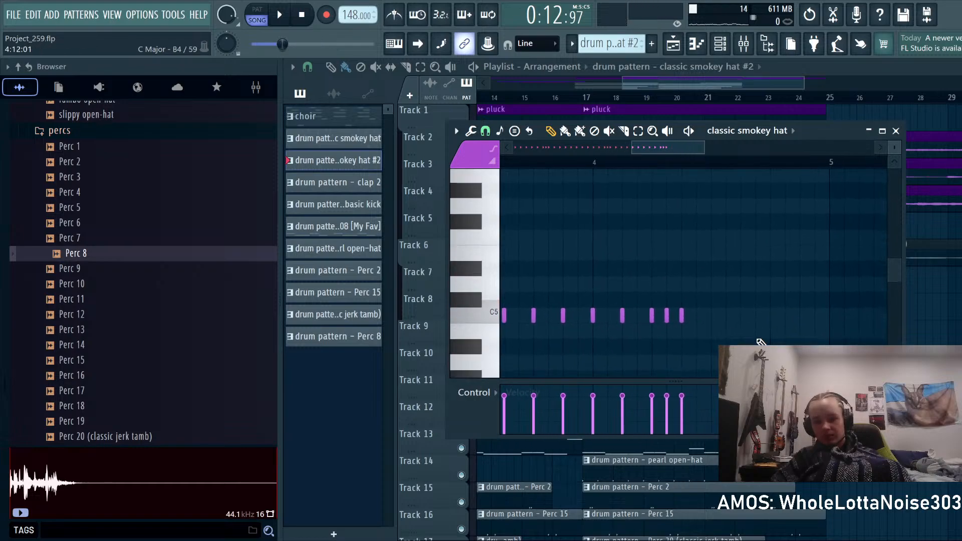
click(711, 315)
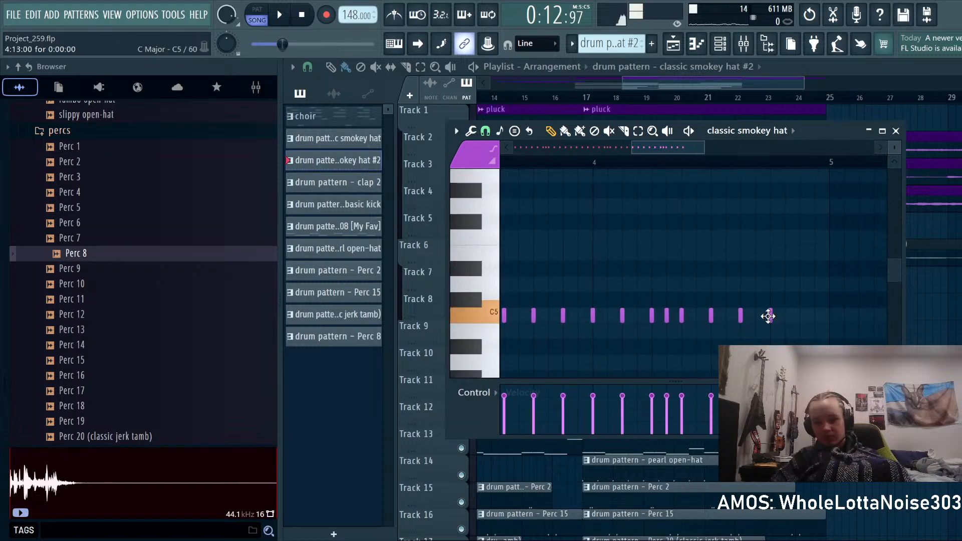
Step: Play the song from bar 9 with the piano roll closed and review the drum clips in the playlist
key(space)
key(F7)
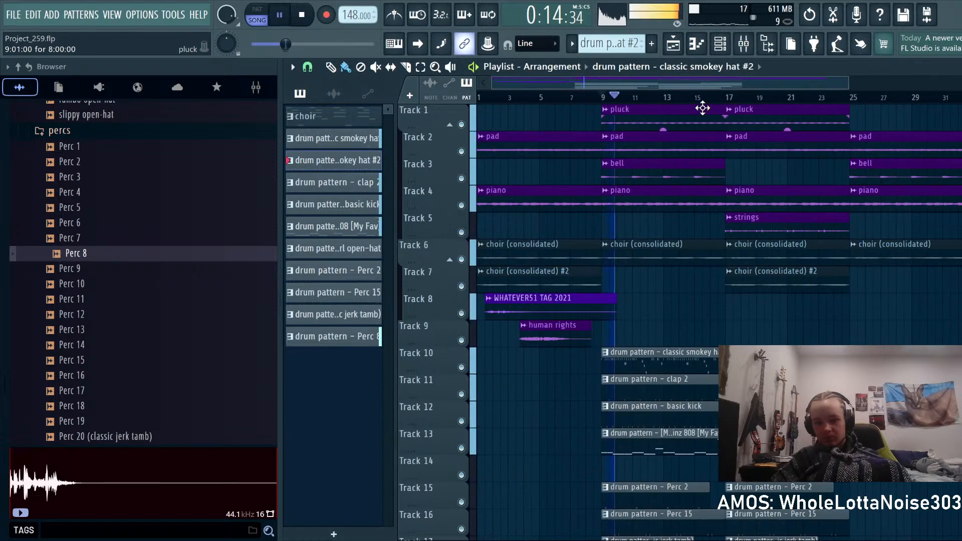
scroll(755, 313, down, 3)
scroll(755, 313, down, 2)
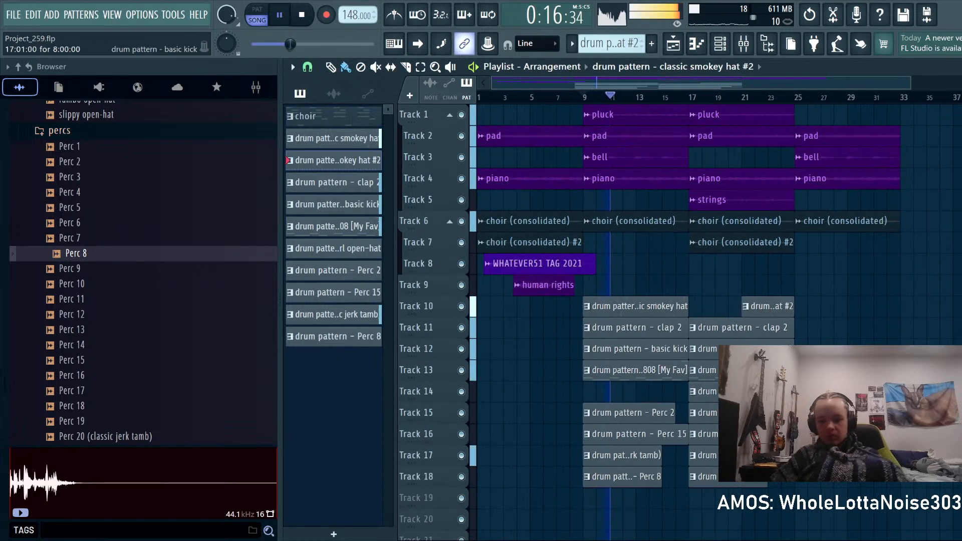
scroll(792, 351, up, 3)
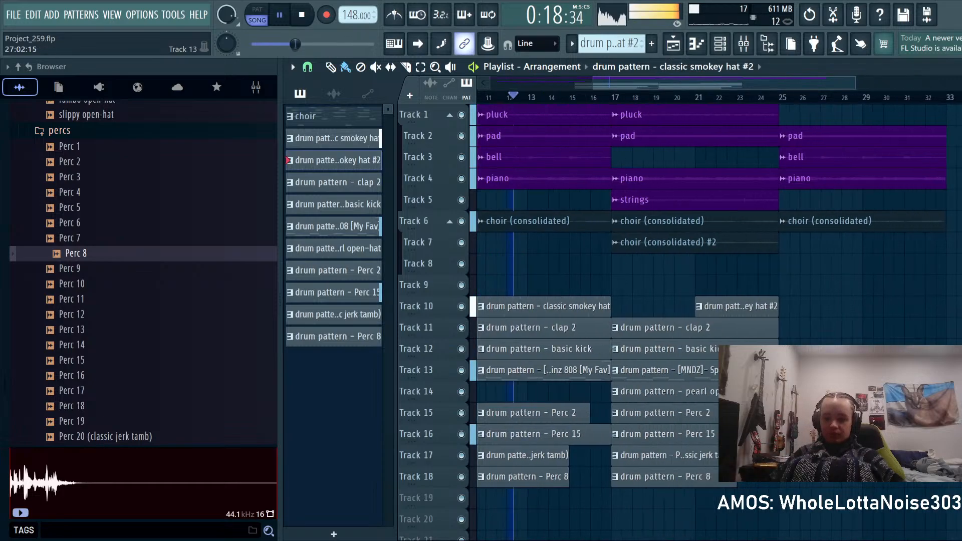
Step: Slice the percussion clips on tracks 15–18 in bars 9–16 into shorter segments
drag(729, 474, 870, 383)
key(c)
drag(620, 314, 620, 385)
drag(662, 313, 663, 363)
drag(683, 336, 683, 385)
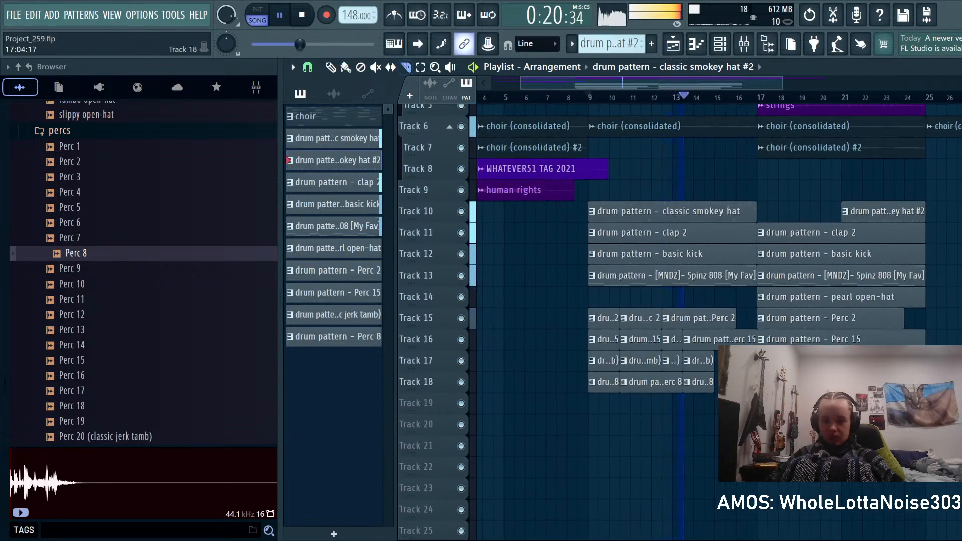
Step: Slice the percussion clips on tracks 15–18 in bars 17–24 and delete some segments to leave gaps
drag(821, 316, 789, 345)
drag(830, 316, 830, 343)
key(space)
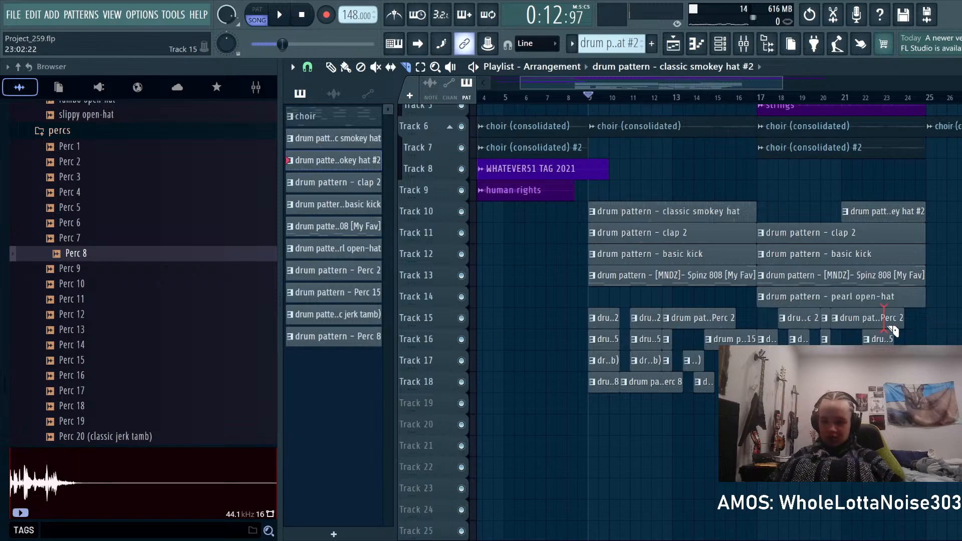
right_click(895, 318)
drag(883, 308, 852, 330)
right_click(843, 318)
key(space)
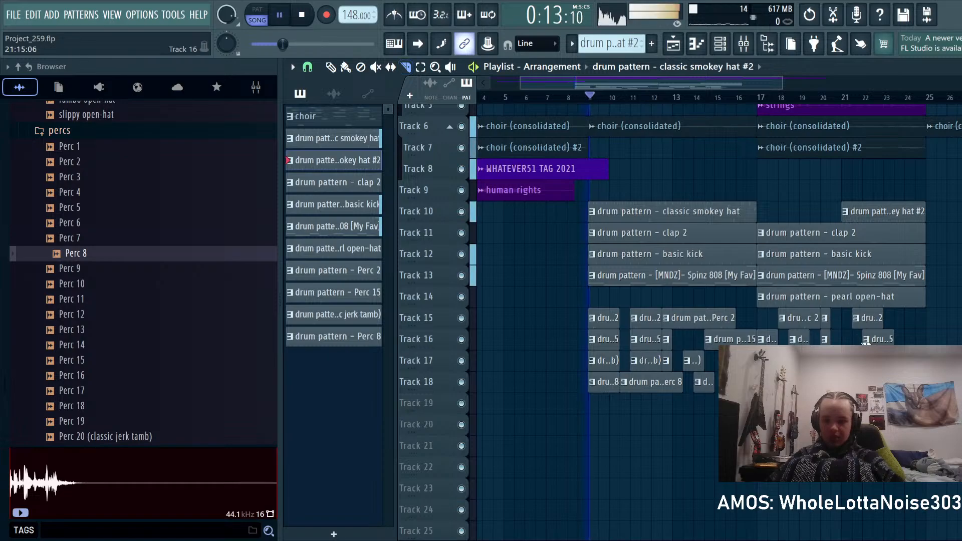
key(b)
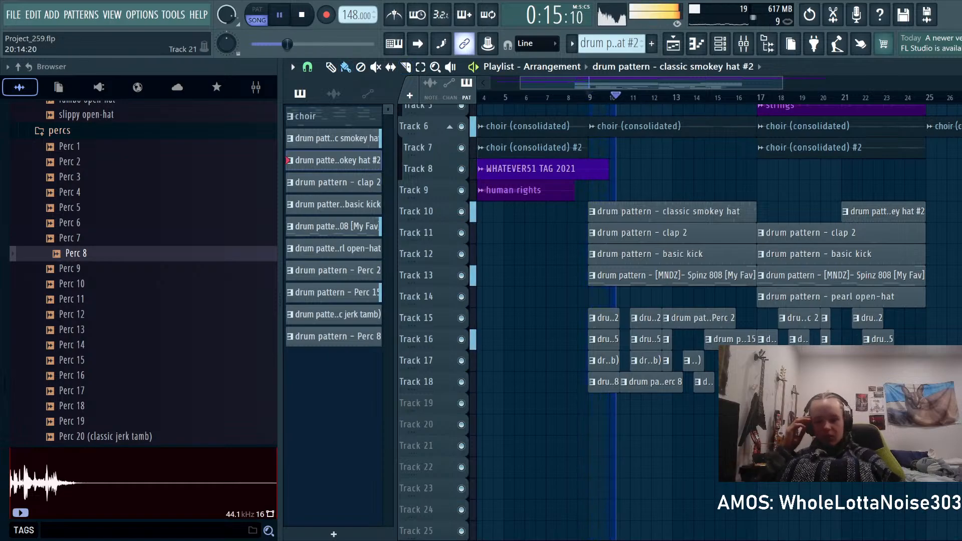
Step: Listen to the song from bar 9 and review the thinned percussion clips in the arrangement
scroll(702, 321, up, 2)
scroll(702, 321, up, 2)
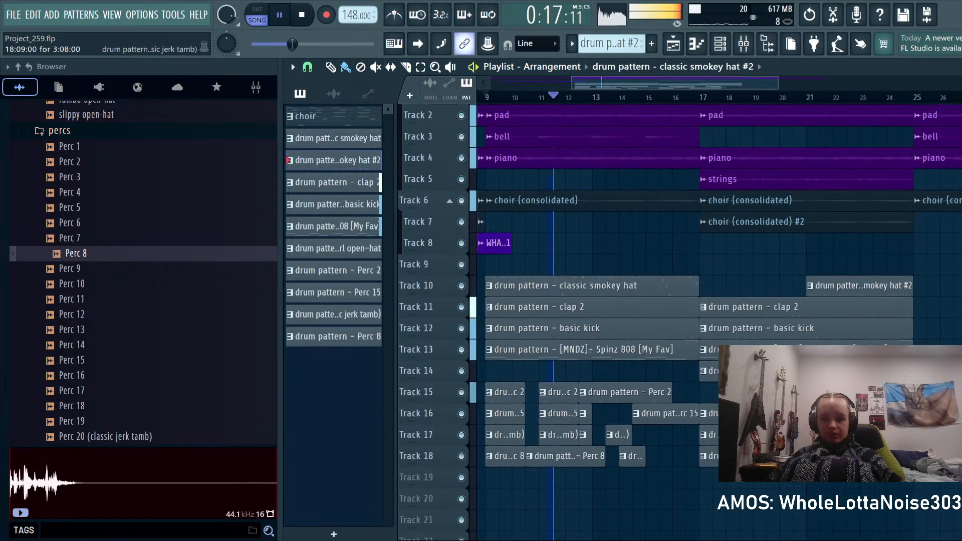
scroll(624, 401, down, 4)
drag(760, 487, 661, 296)
click(805, 284)
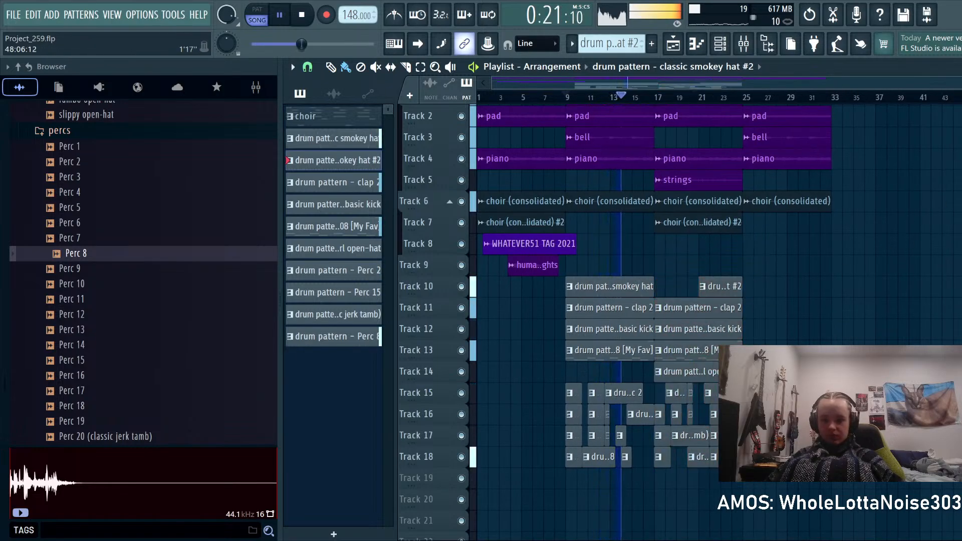
scroll(822, 321, up, 2)
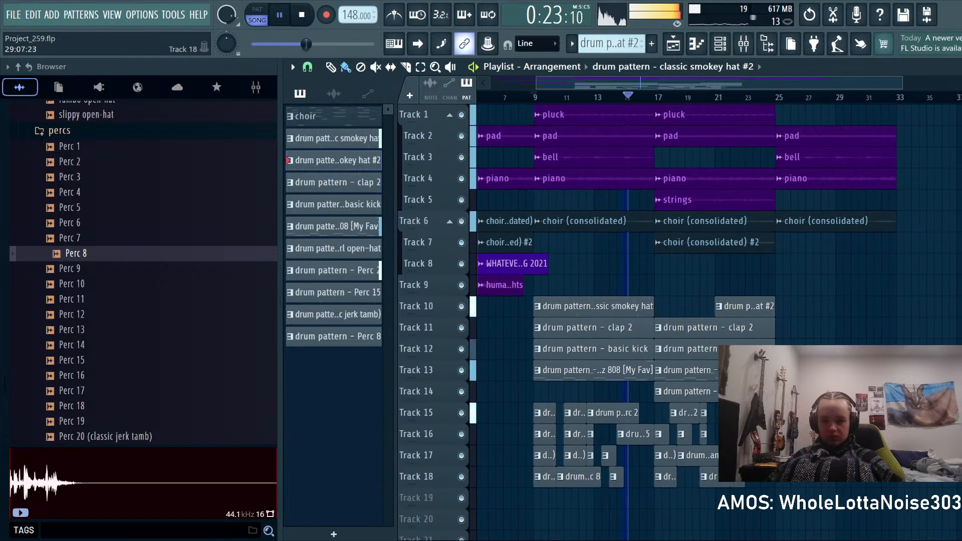
scroll(865, 307, down, 1)
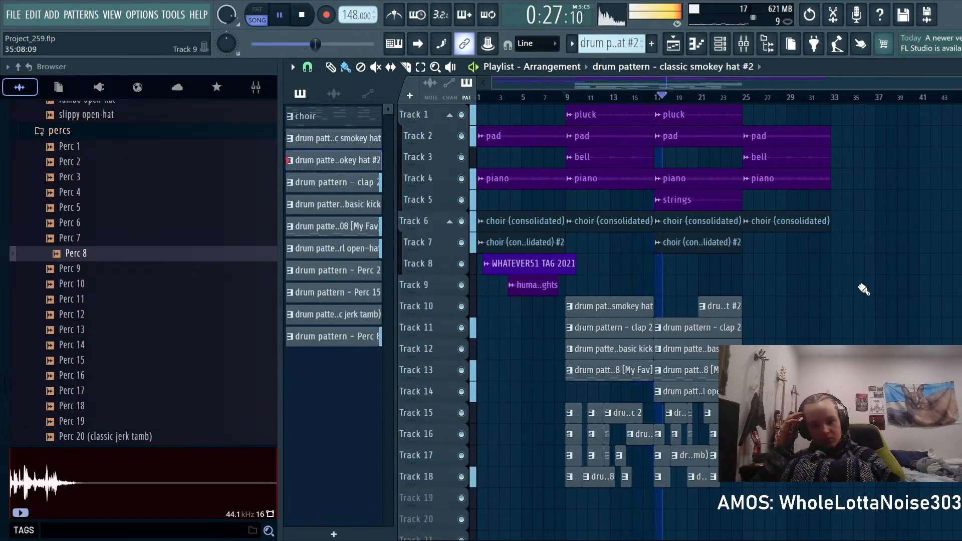
key(space)
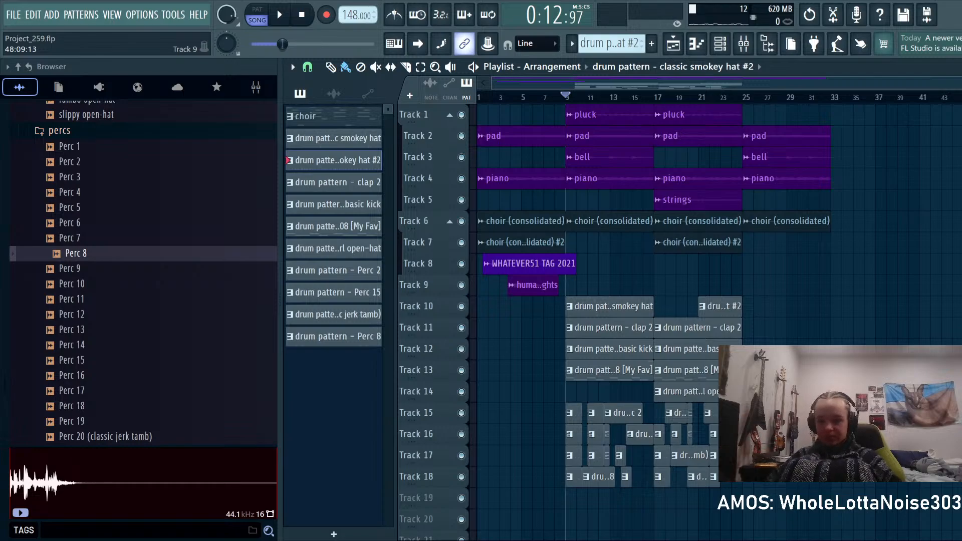
Step: Duplicate the melodic clips of bars 17–32 on tracks 1–7 into bars 33–48
drag(894, 303, 701, 103)
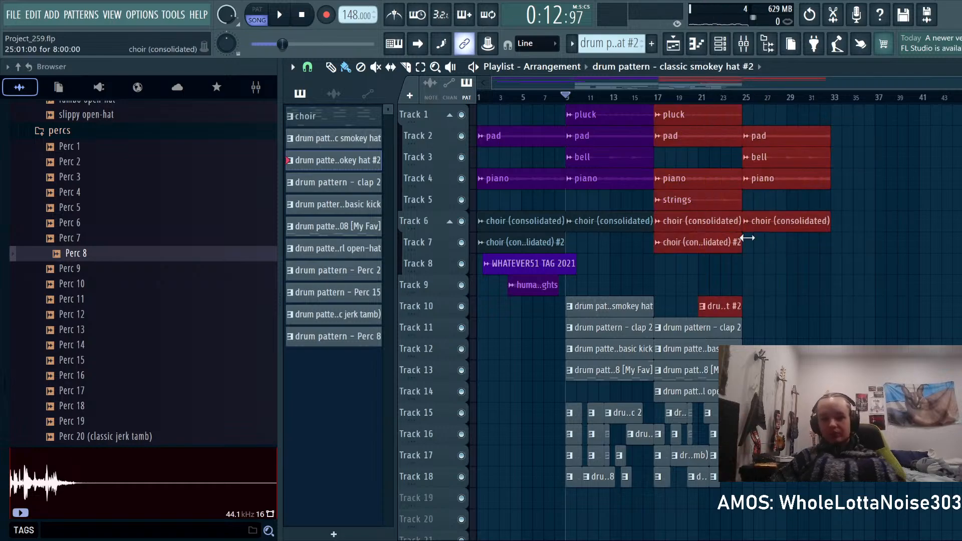
drag(859, 273, 668, 56)
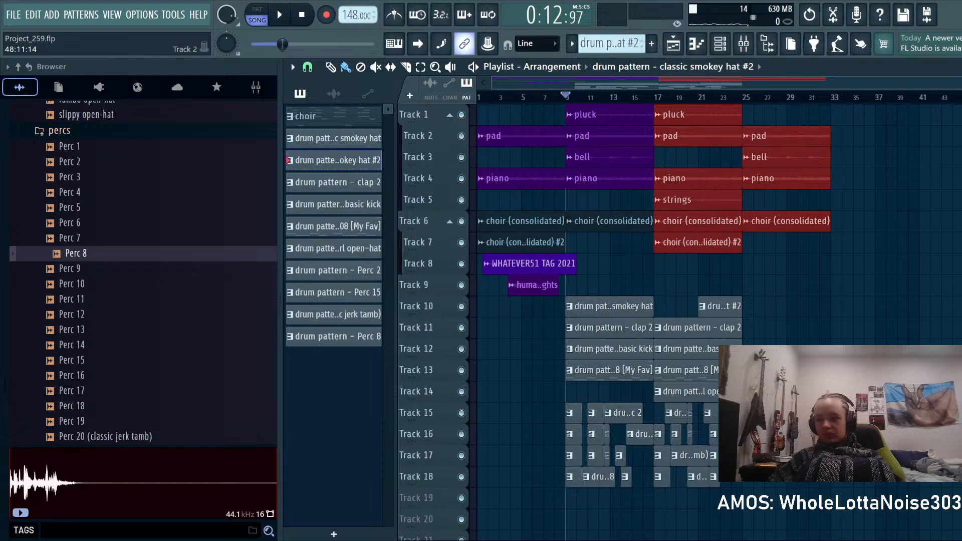
key(ctrl+b)
click(772, 298)
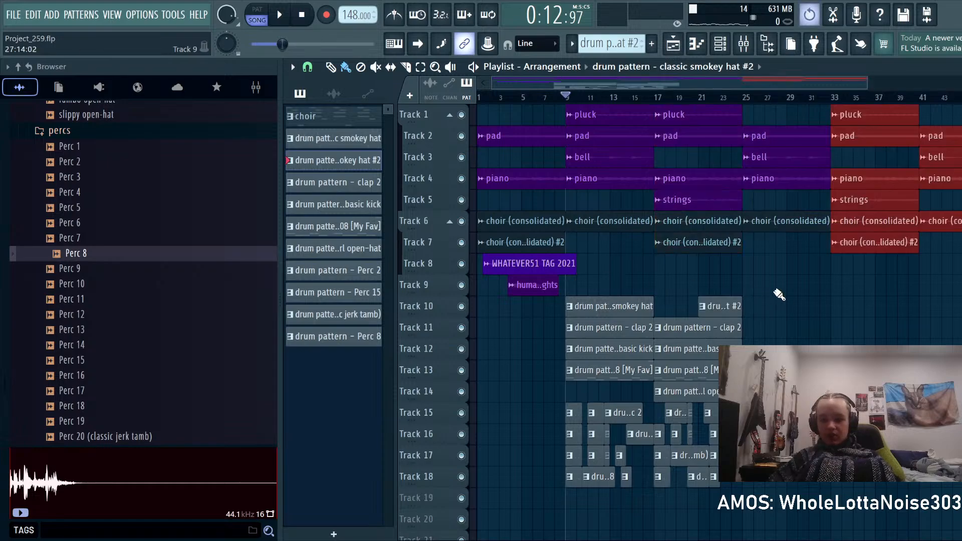
Step: Duplicate the drum clips of bars 9–24 on tracks 10–18 into bars 25–40
drag(777, 293, 569, 279)
key(ctrl+b)
scroll(737, 326, down, 2)
drag(720, 275, 738, 526)
click(738, 526)
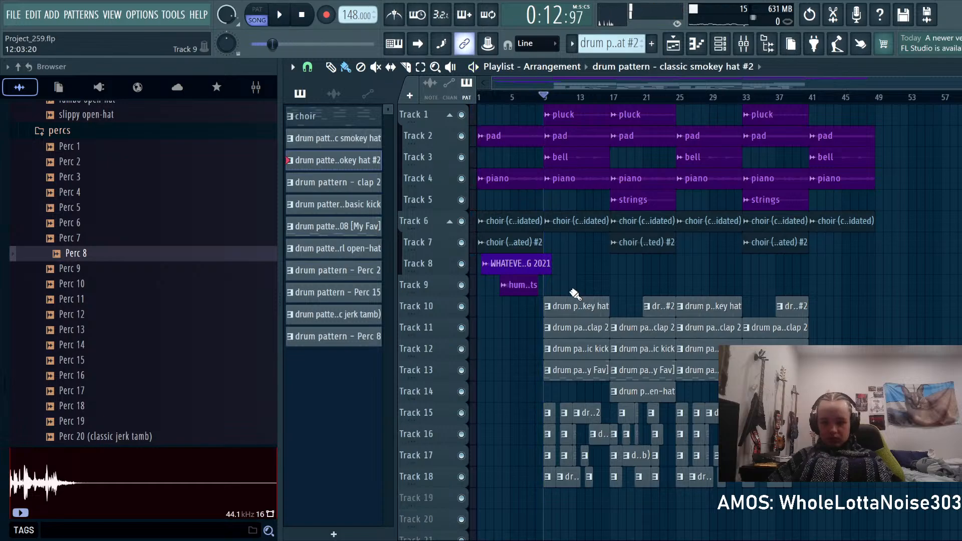
Step: Try removing the drum clips from bars 9–16, including the hat and clap, and undo each removal
scroll(531, 341, up, 2)
scroll(532, 355, down, 4)
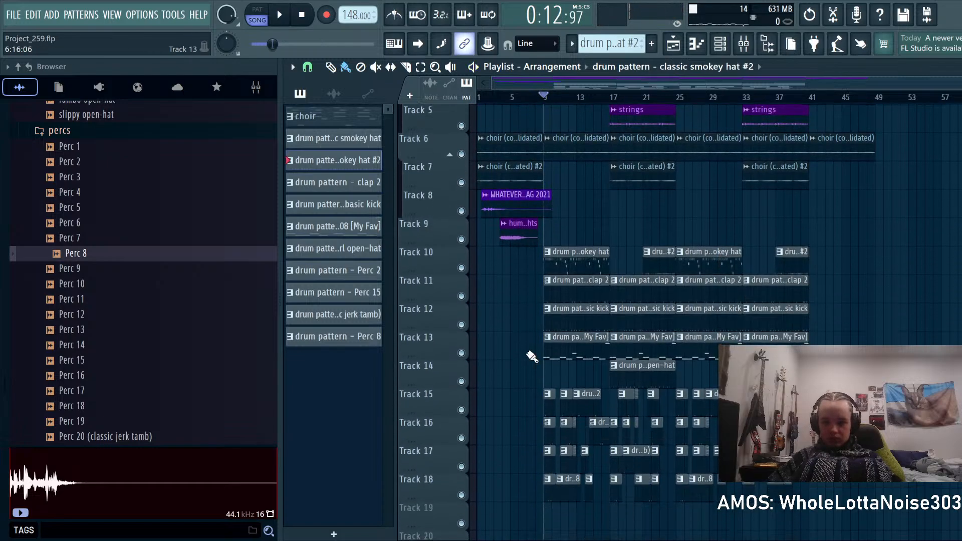
scroll(530, 354, up, 4)
key(space)
right_click(627, 265)
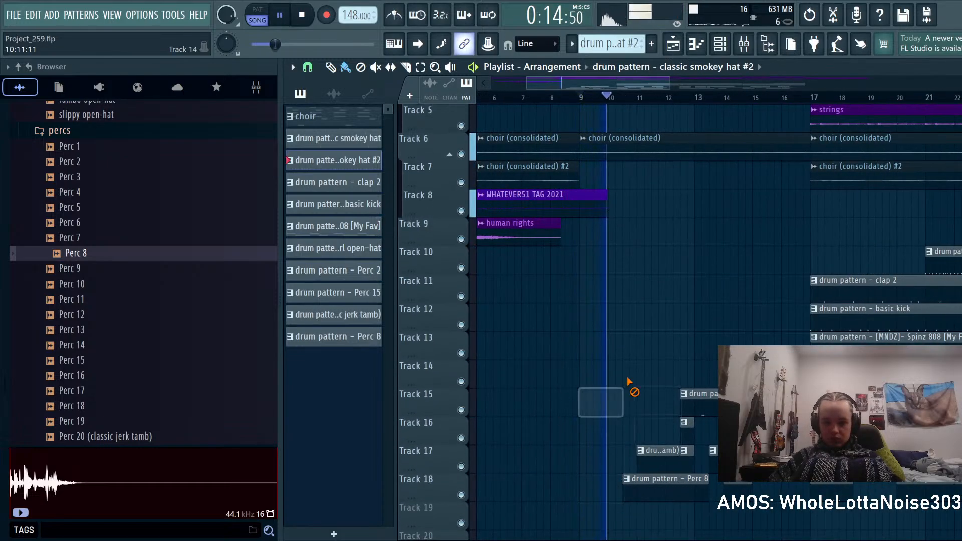
key(ctrl+z)
key(space)
right_click(649, 301)
key(space)
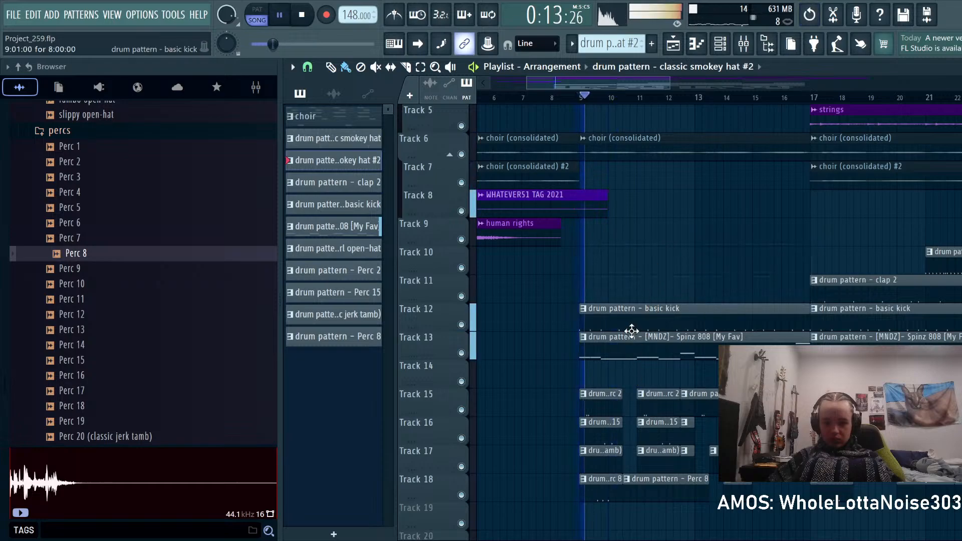
key(ctrl+z)
Step: Delete the basic kick clip from bars 9–16 and limit the first classic smokey hat clip to bars 13–16
key(space)
right_click(632, 322)
key(space)
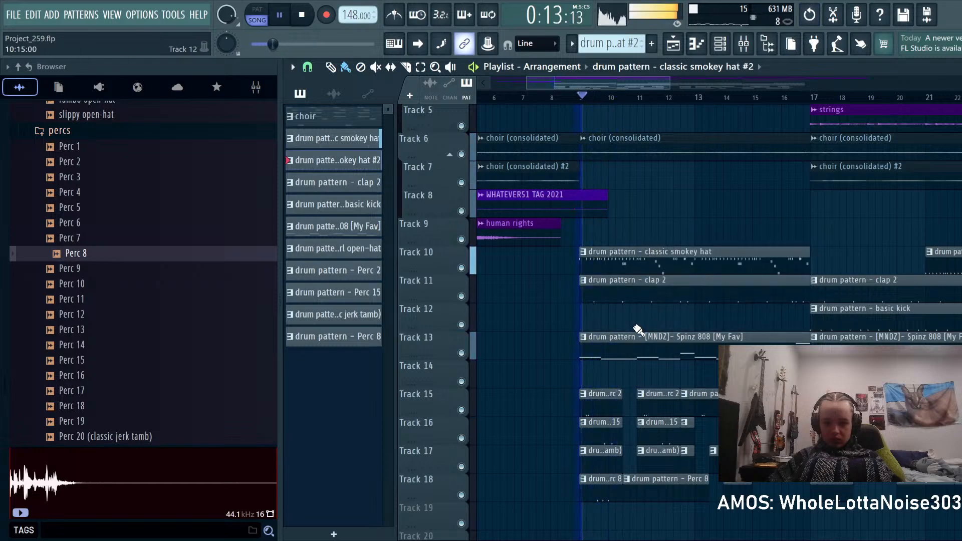
key(space)
key(c)
click(697, 268)
key(b)
right_click(692, 271)
key(space)
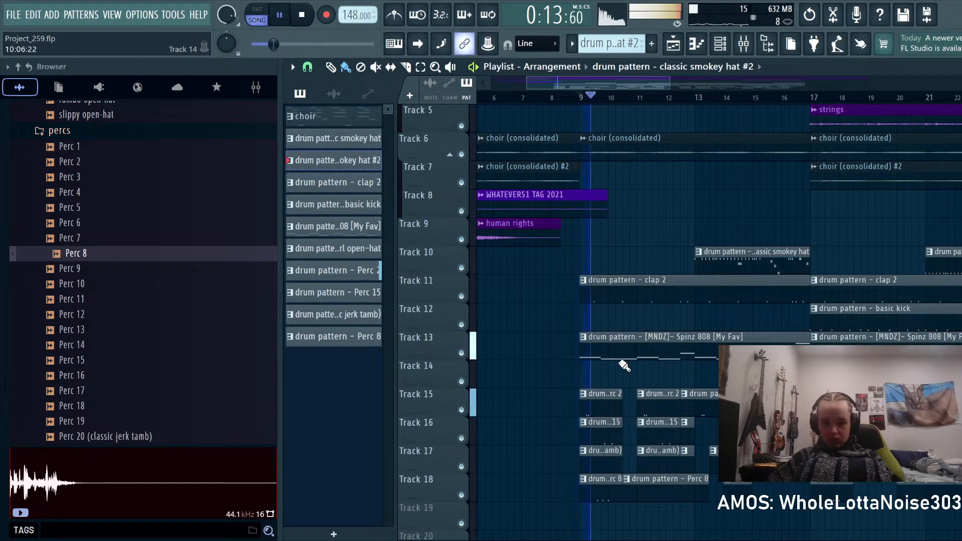
Step: Delete all percussion clip segments on tracks 15–18 in bars 9–16
right_click(601, 479)
right_click(601, 426)
right_click(661, 402)
right_click(712, 451)
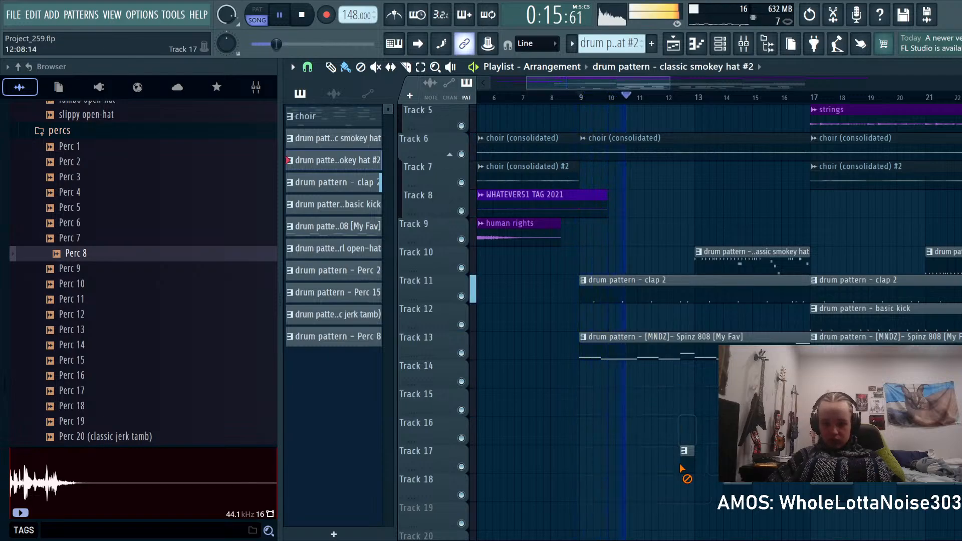
Step: Remove the Spinz 808 clip from bars 9–16 on track 13, first bars 9–12 and then bars 13–16
right_click(652, 341)
key(space)
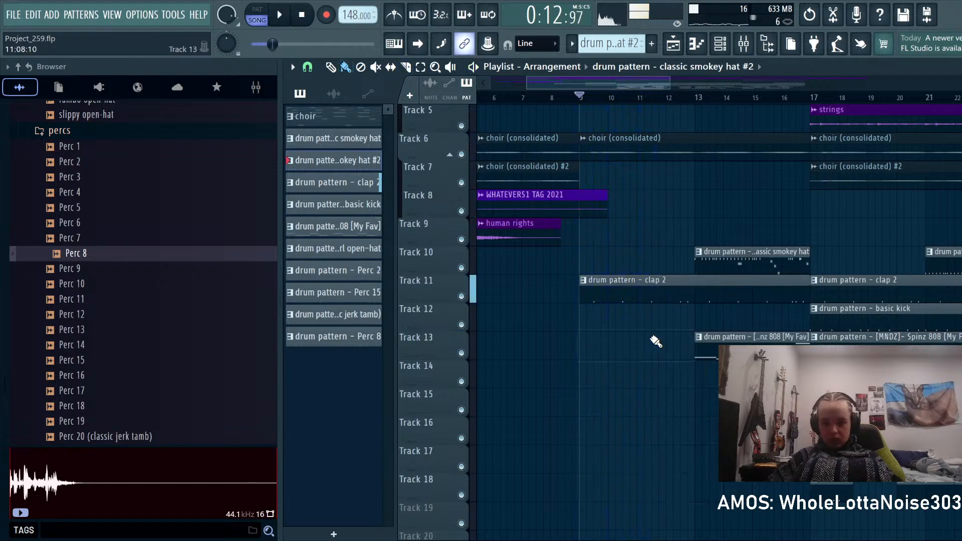
scroll(659, 336, down, 3)
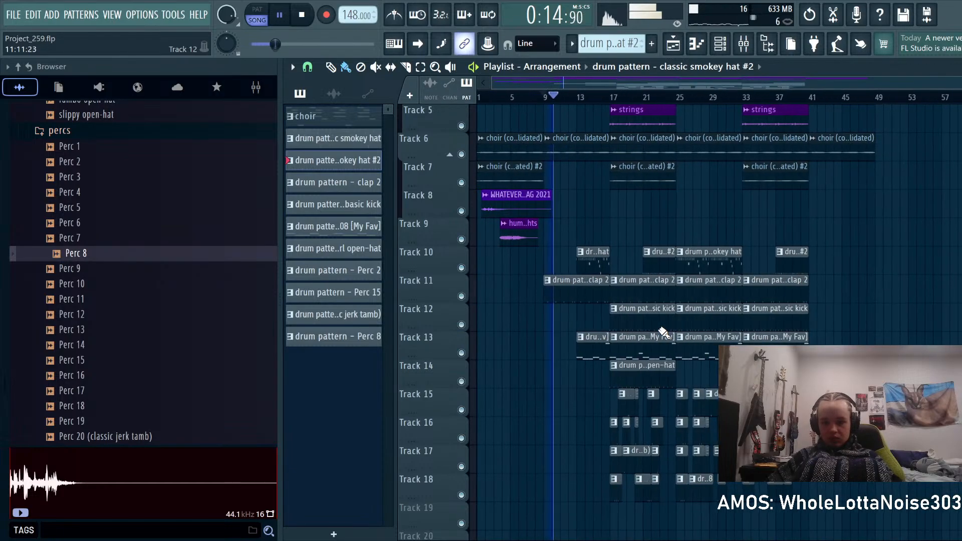
scroll(551, 341, up, 2)
right_click(551, 341)
scroll(624, 351, down, 3)
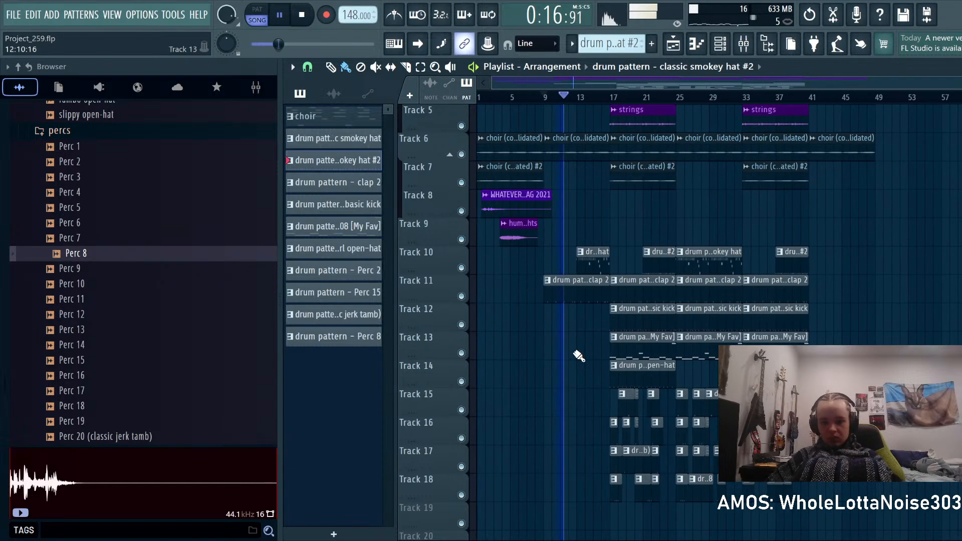
Step: Copy the drum clips of bars 25–32 on tracks 10–18 to bars 41–48
scroll(577, 351, up, 3)
scroll(598, 381, down, 4)
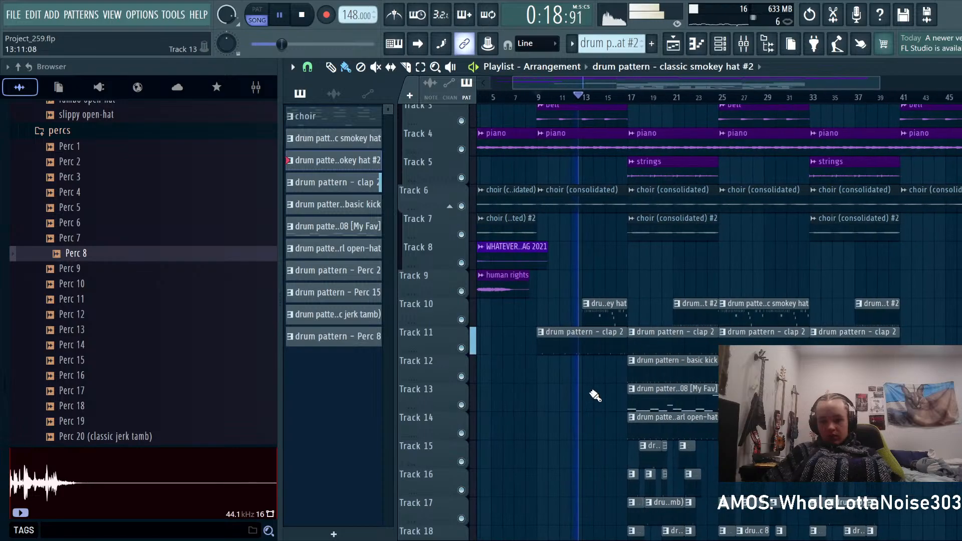
scroll(595, 392, down, 3)
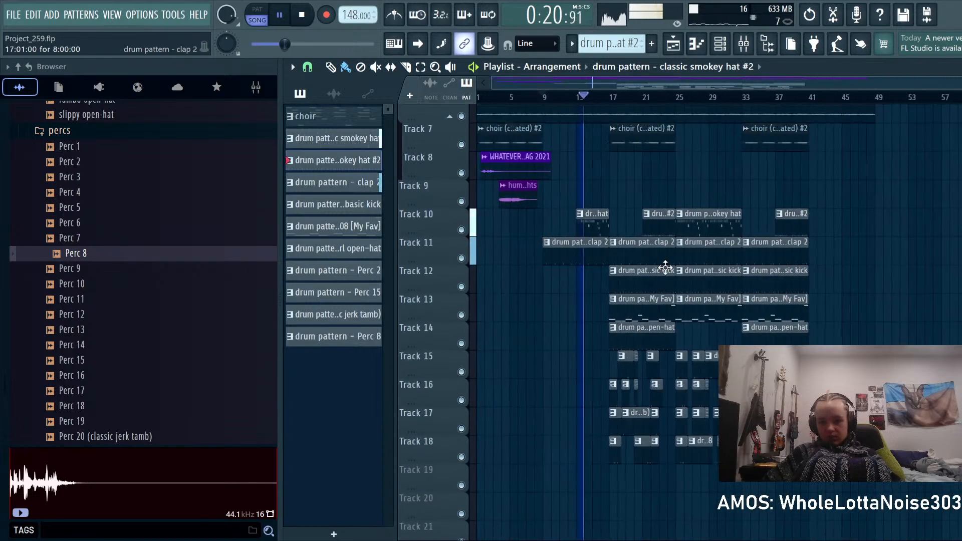
scroll(762, 351, up, 2)
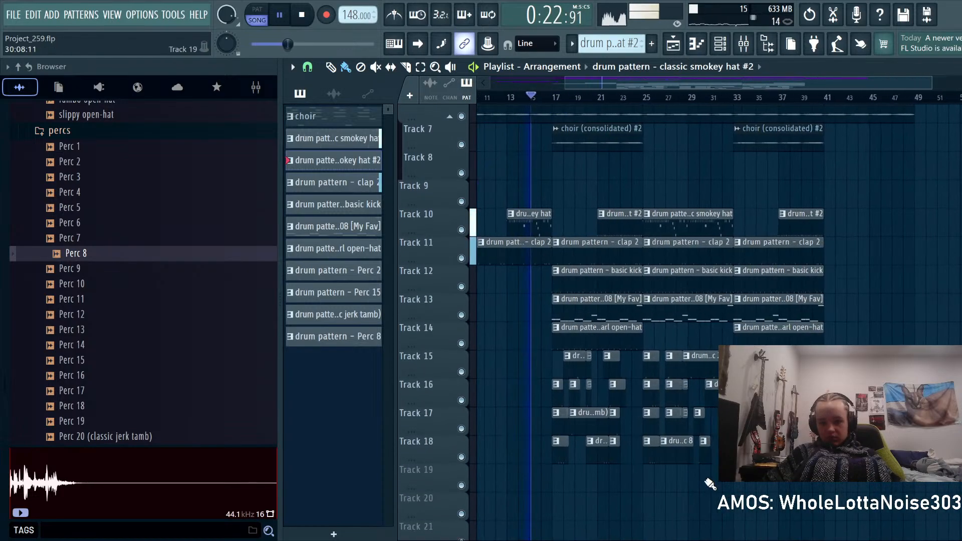
drag(725, 485, 842, 215)
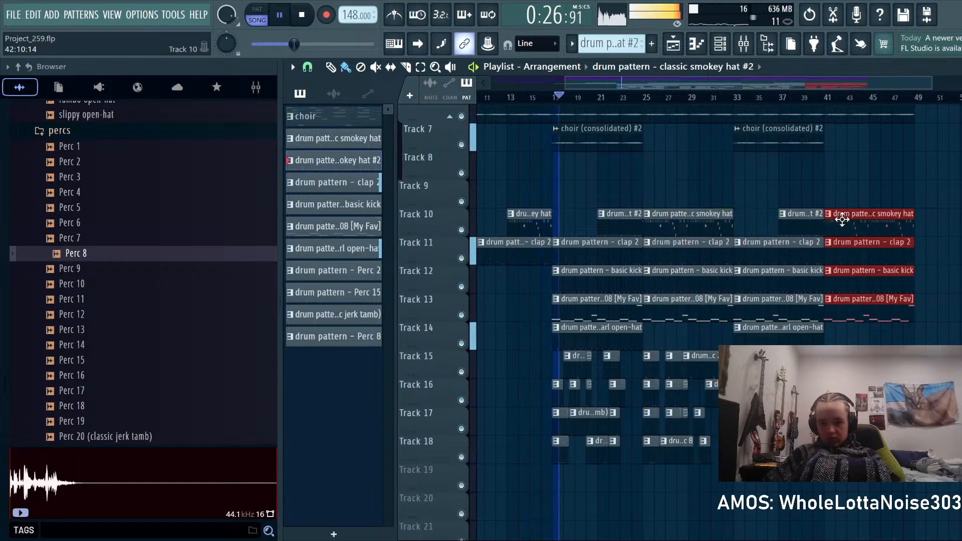
click(877, 189)
Step: Move the second strings clip on track 5 from bar 33 to bars 41–48
scroll(898, 234, up, 2)
scroll(855, 245, up, 4)
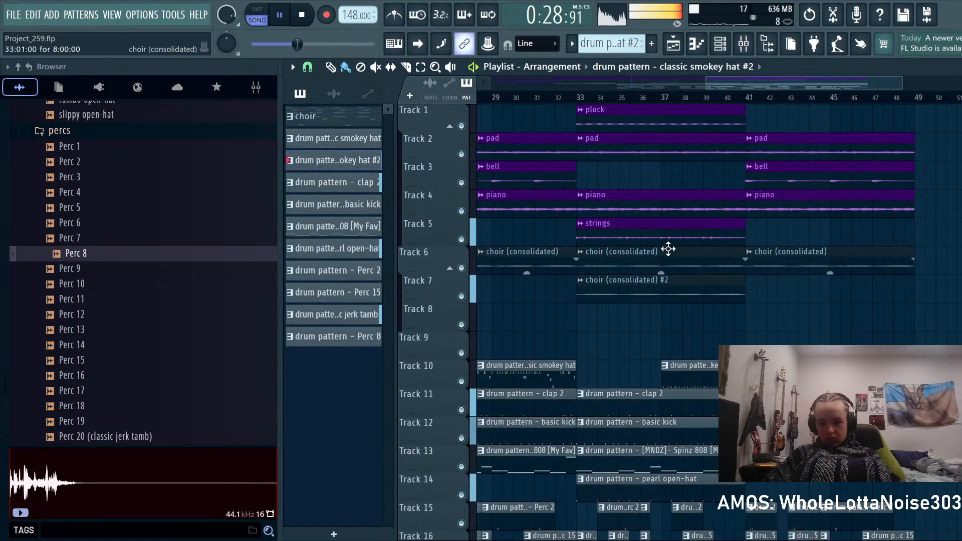
drag(634, 226, 809, 229)
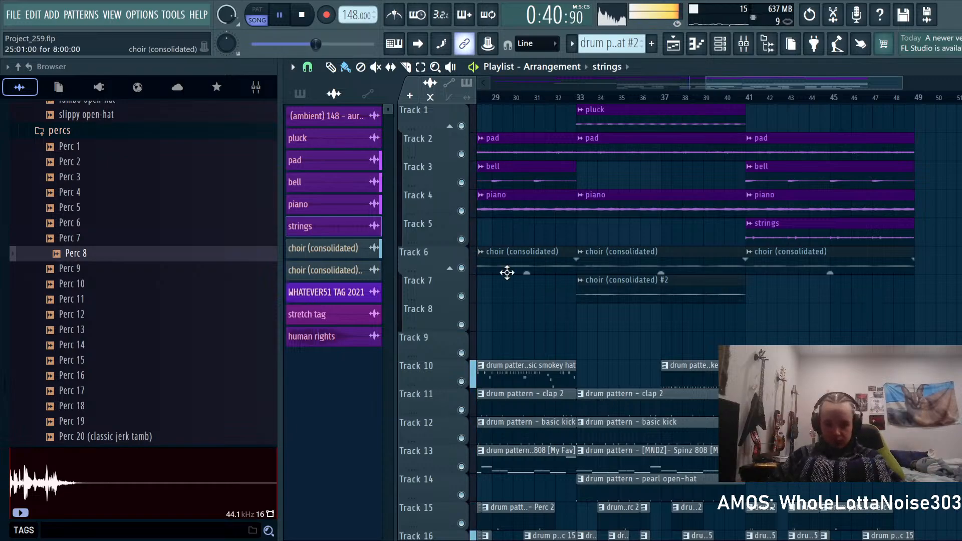
scroll(508, 275, down, 5)
ctrl+scroll(509, 279, down, 2)
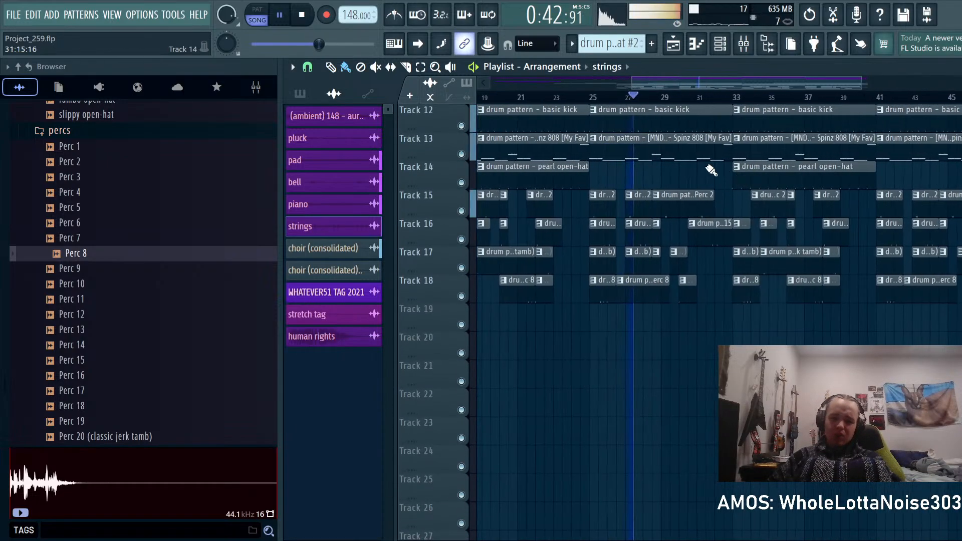
Step: Select all clips in the playlist and play the arrangement from bar 9
key(space)
scroll(679, 393, up, 5)
ctrl+scroll(567, 155, up, 4)
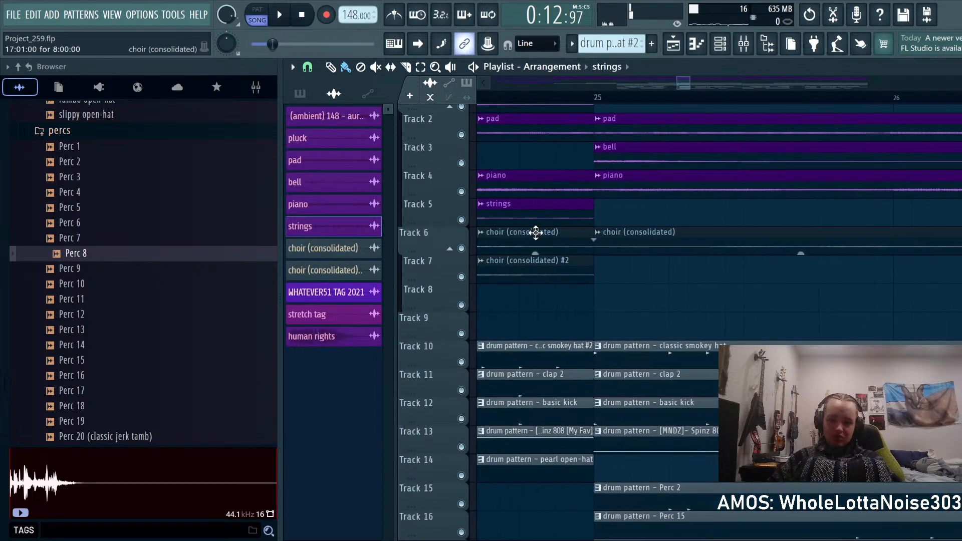
scroll(866, 253, left, 2)
key(ctrl+a)
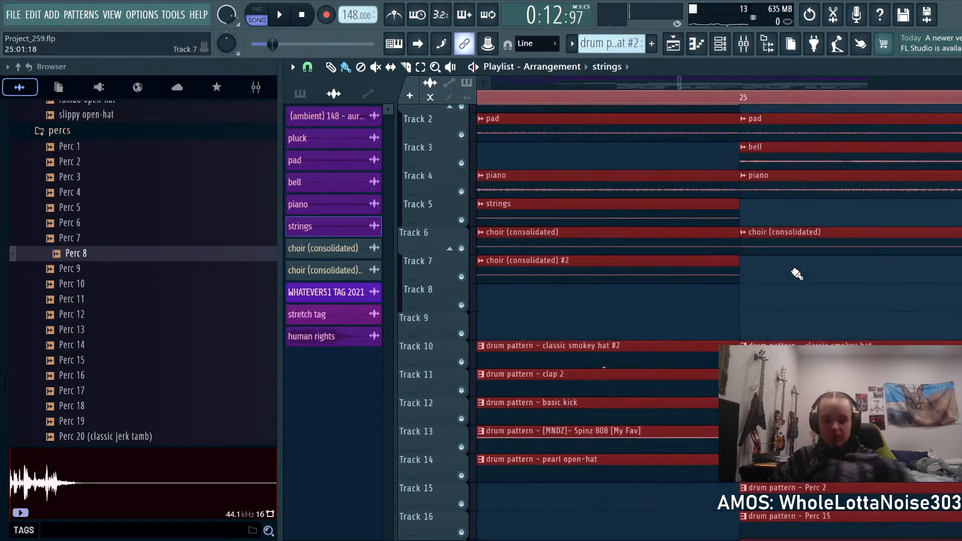
key(space)
Step: Examine the clip joins at bars 17 and 25 on the melody tracks during playback
ctrl+scroll(797, 275, down, 4)
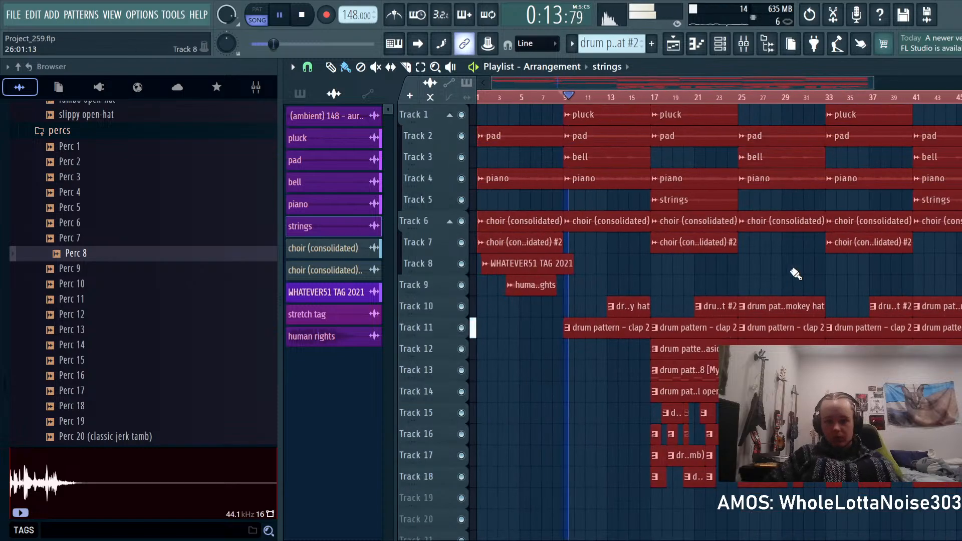
ctrl+scroll(789, 276, up, 5)
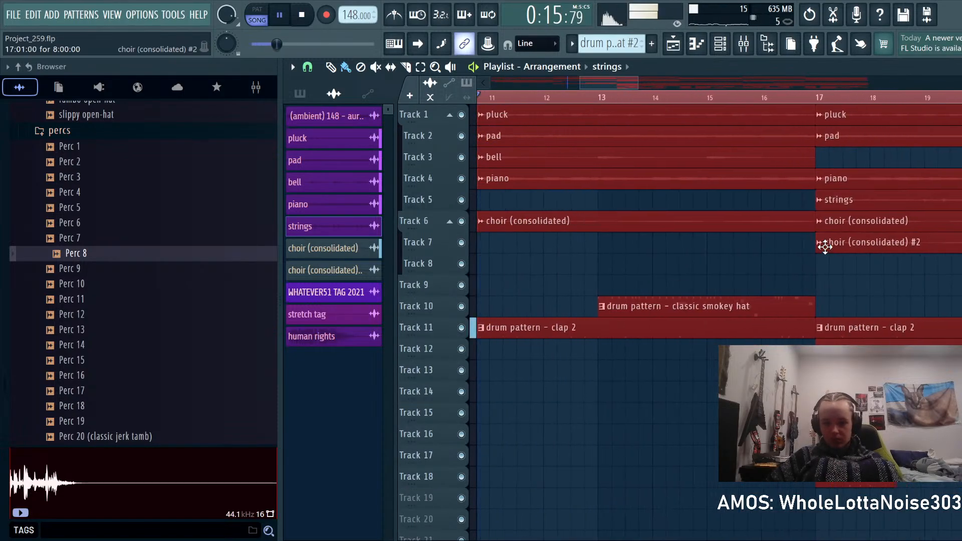
ctrl+scroll(822, 256, up, 3)
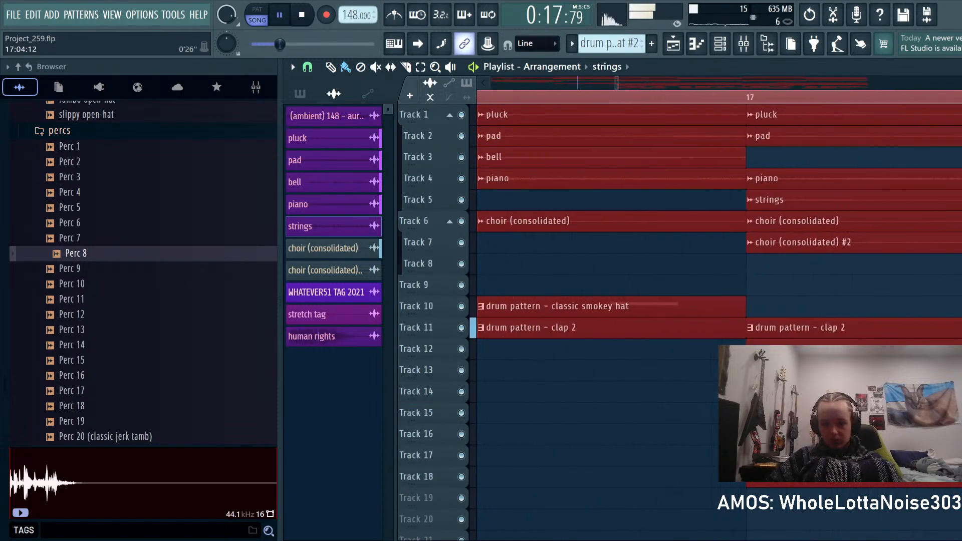
alt+scroll(776, 204, up, 4)
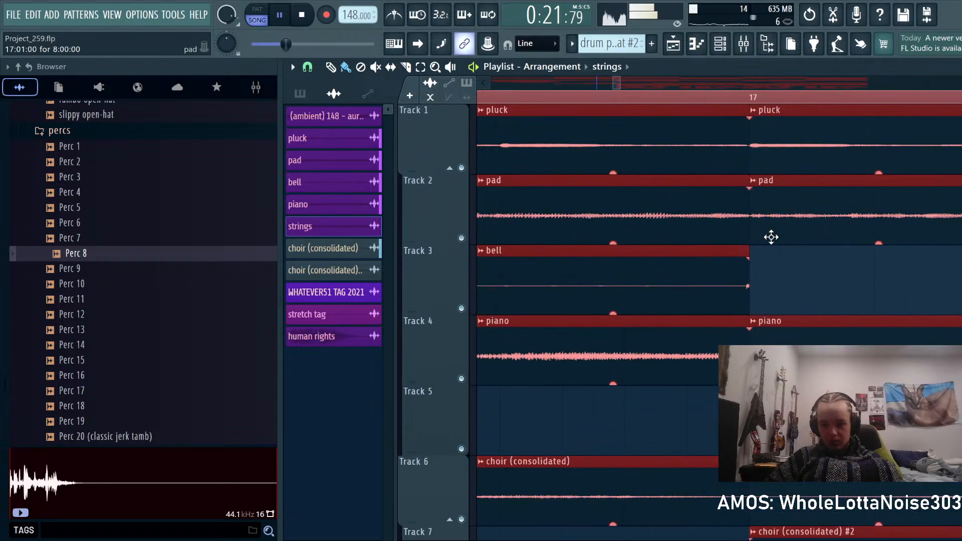
ctrl+scroll(769, 237, down, 5)
ctrl+scroll(889, 261, up, 8)
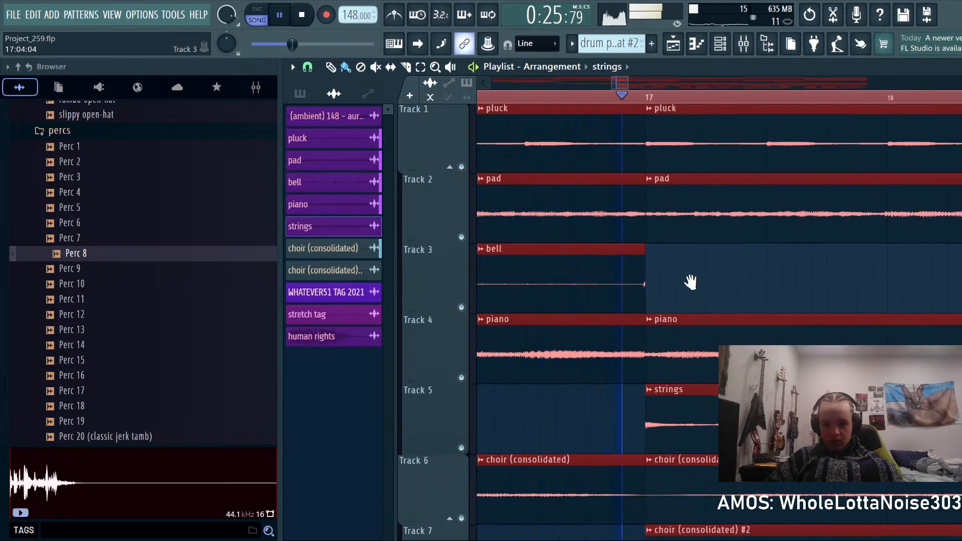
scroll(687, 279, down, 2)
ctrl+scroll(688, 280, down, 5)
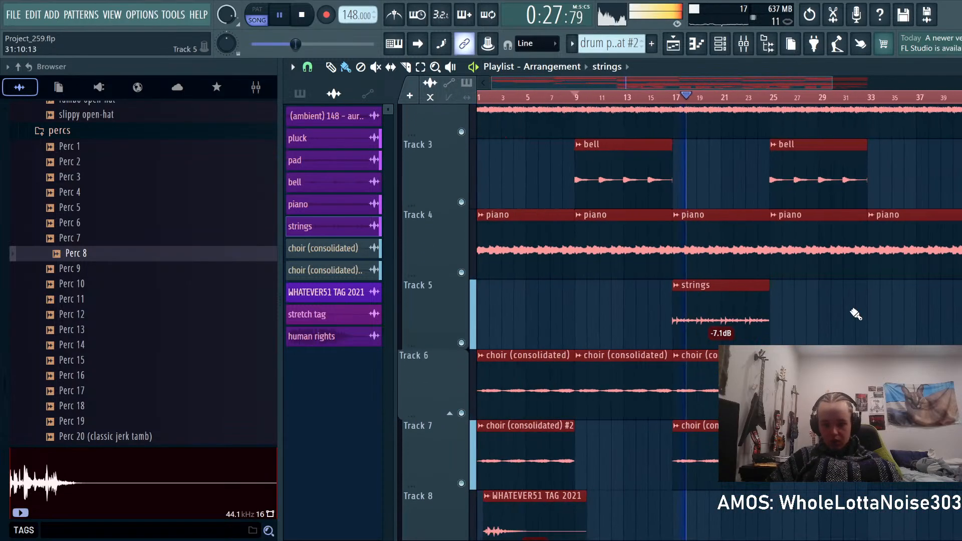
ctrl+scroll(578, 329, up, 4)
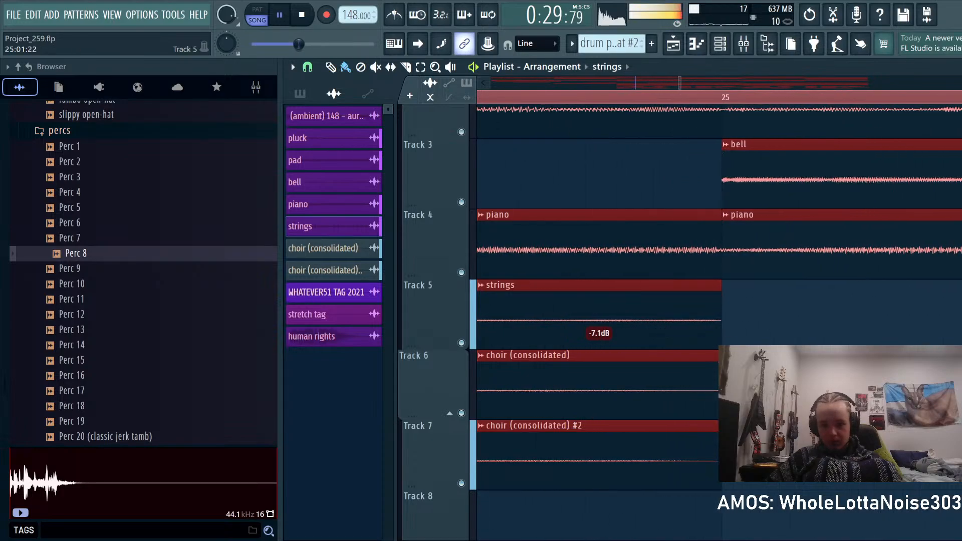
scroll(782, 340, up, 2)
ctrl+scroll(777, 337, down, 4)
alt+scroll(778, 337, down, 4)
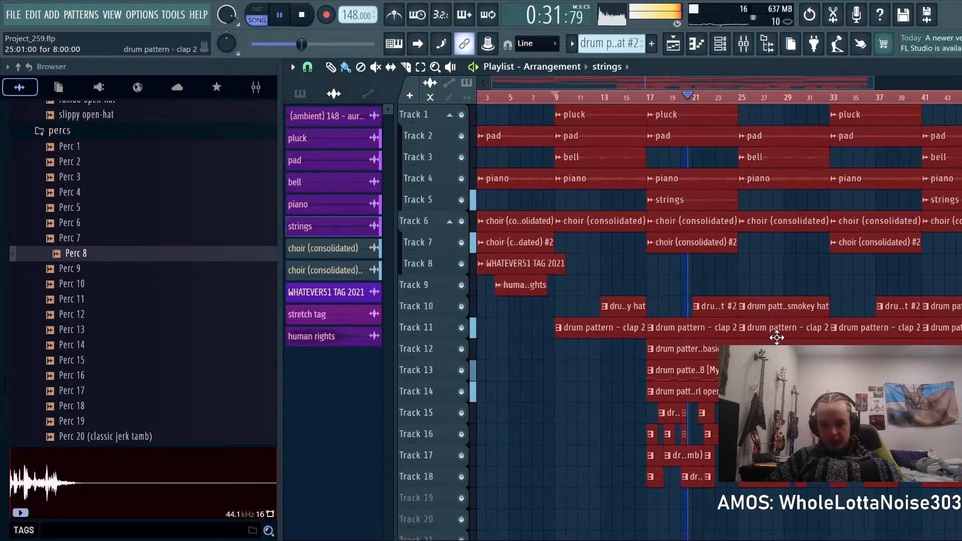
Step: Rearrange the hats: classic smokey hat to bars 17–24, its #2 clip to bars 29–32 on track 10, pearl open-hat to bars 25–32 on track 14
key(space)
alt+scroll(459, 169, up, 3)
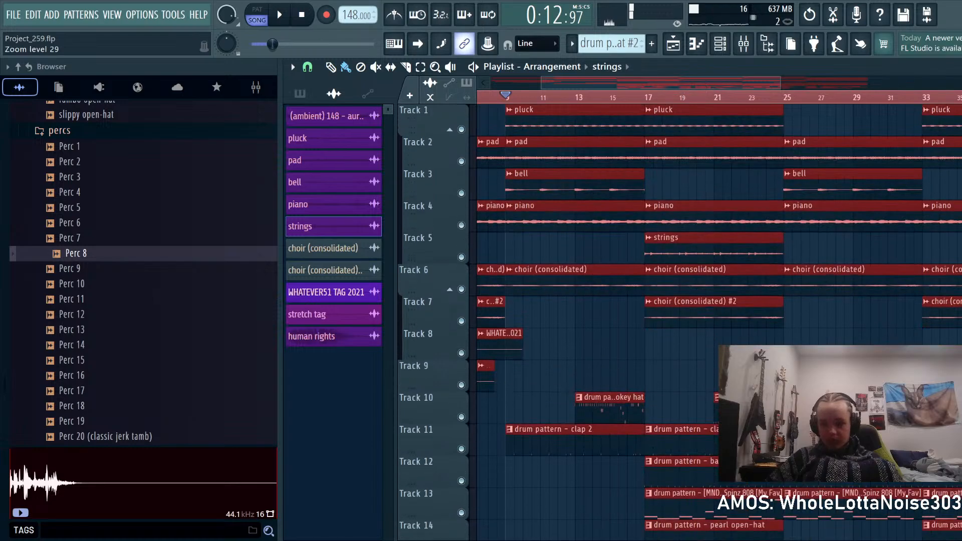
key(space)
scroll(670, 189, down, 3)
scroll(669, 189, down, 1)
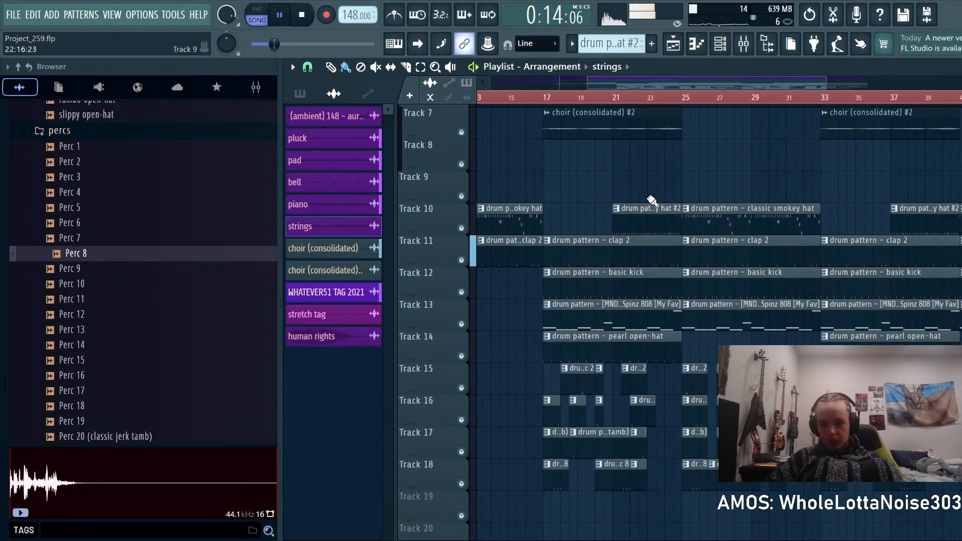
double_click(617, 350)
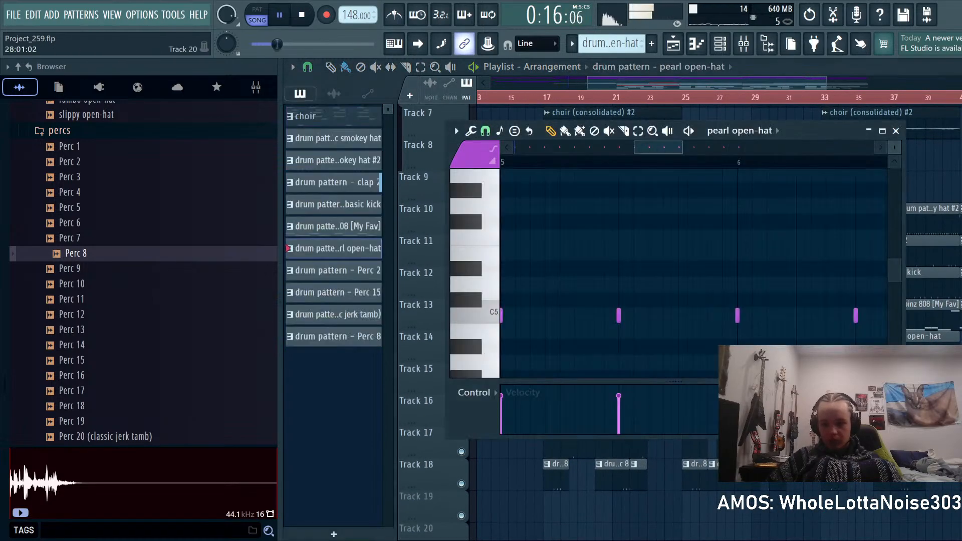
click(896, 131)
scroll(650, 349, down, 3)
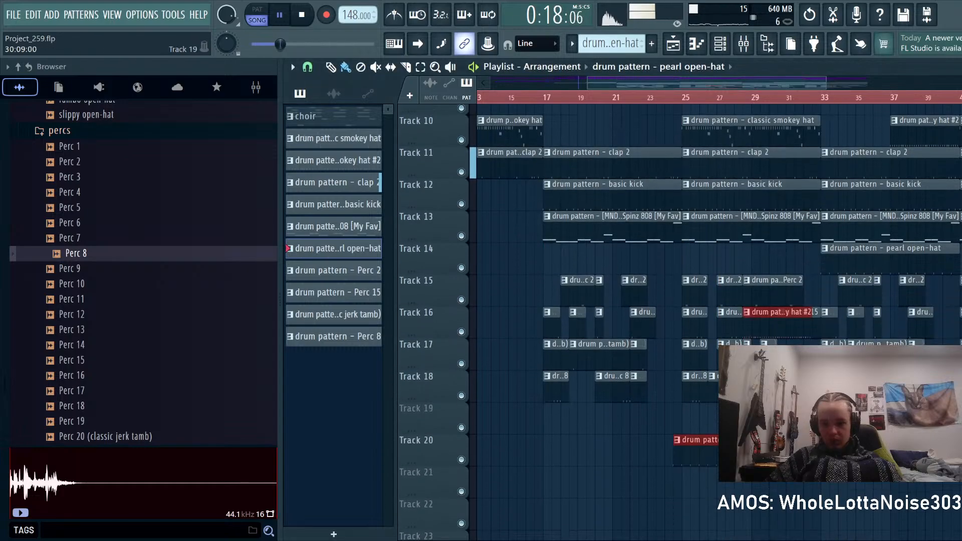
drag(753, 137, 614, 141)
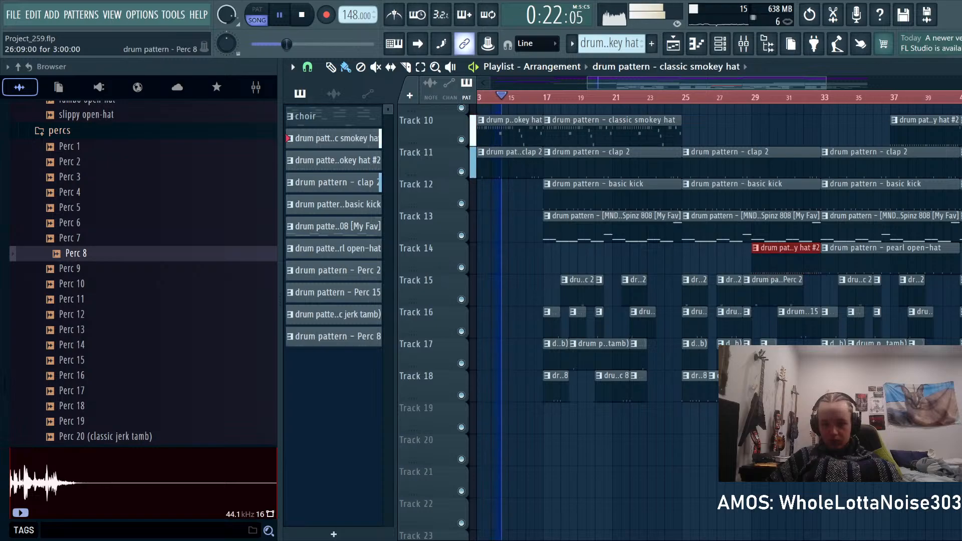
drag(765, 262, 765, 135)
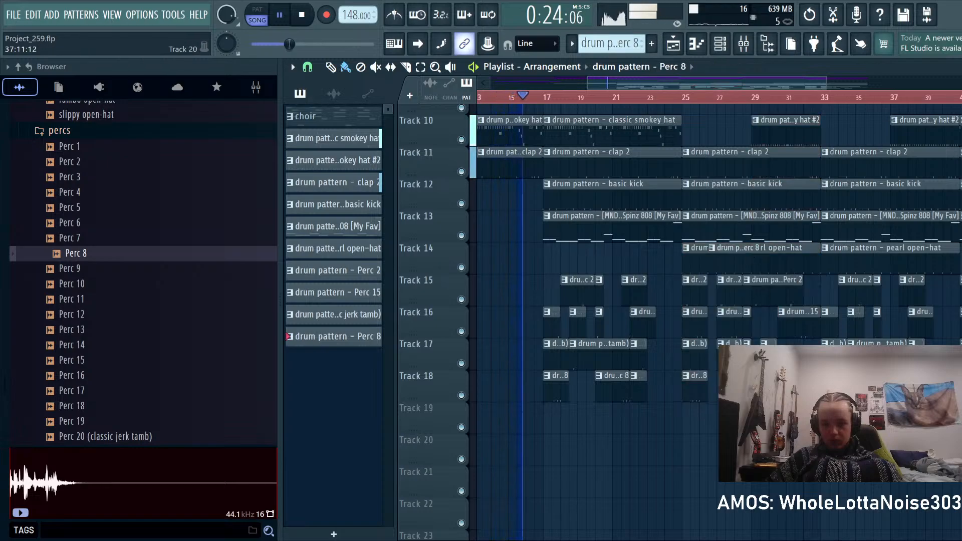
Step: Move classic smokey hat to bars 33–40 and its #2 clip to bars 45–48 on track 10, and pearl open-hat to bars 41–48 on track 14
scroll(742, 280, right, 6)
click(728, 301)
double_click(722, 164)
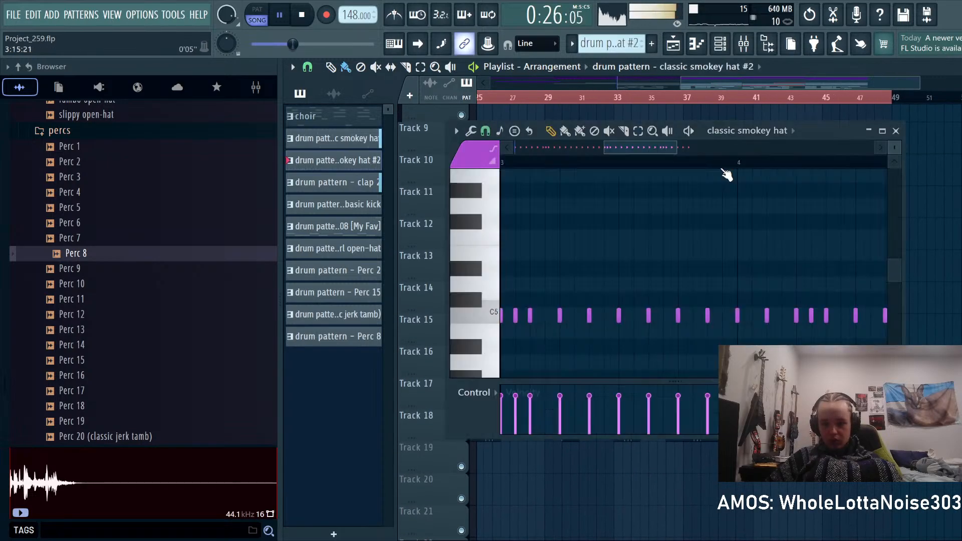
click(898, 131)
drag(722, 163, 847, 287)
click(833, 171)
drag(833, 171, 694, 171)
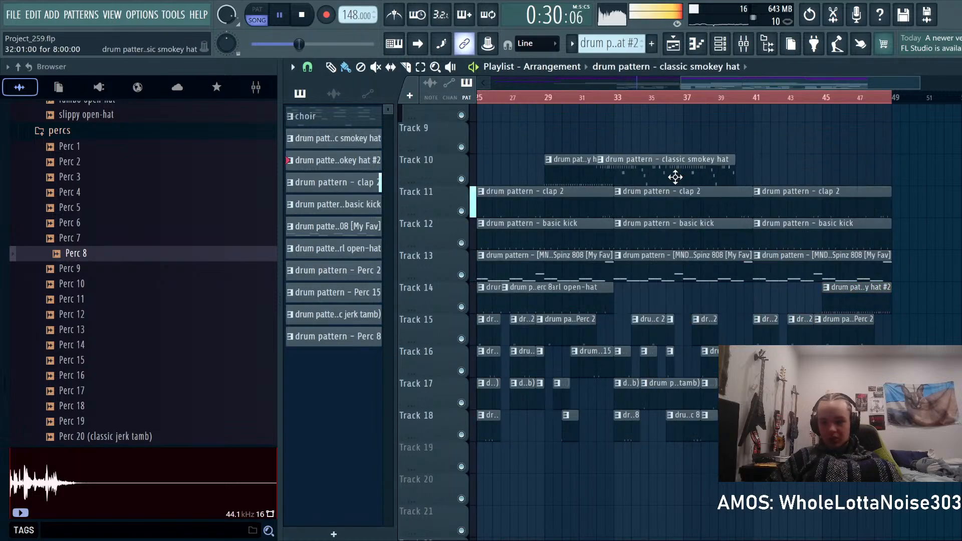
click(869, 306)
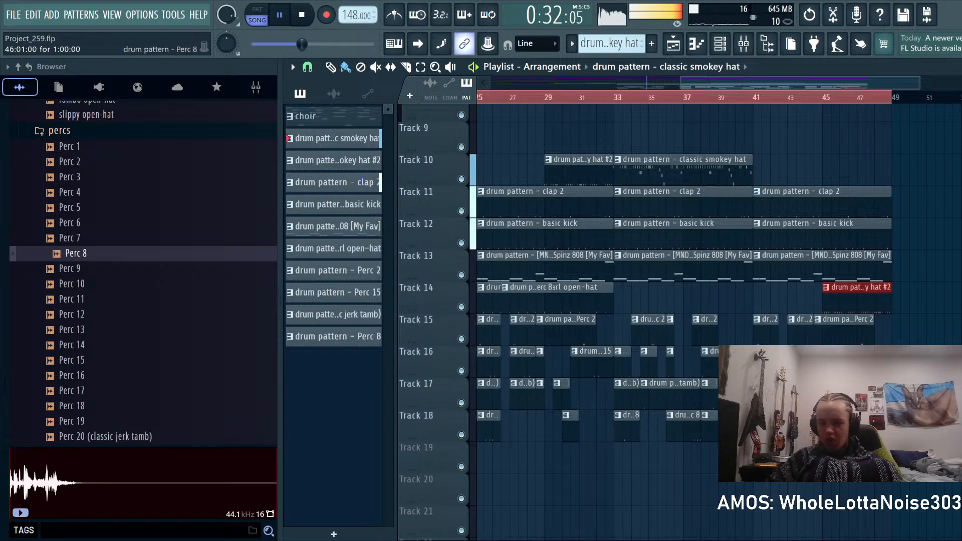
drag(845, 436, 843, 317)
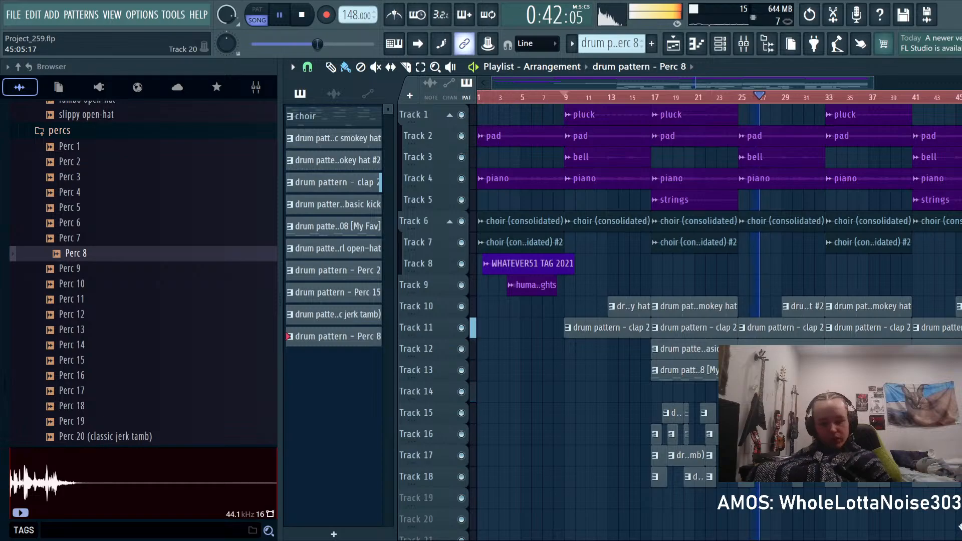
Step: Listen to the rearranged hat sections and review the full arrangement across all tracks
scroll(652, 301, down, 5)
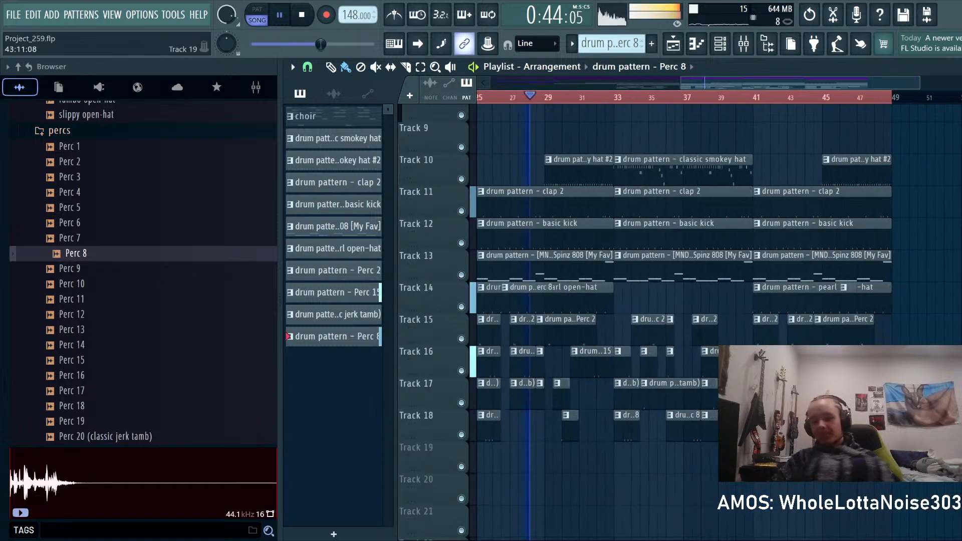
scroll(652, 301, up, 5)
scroll(652, 301, down, 2)
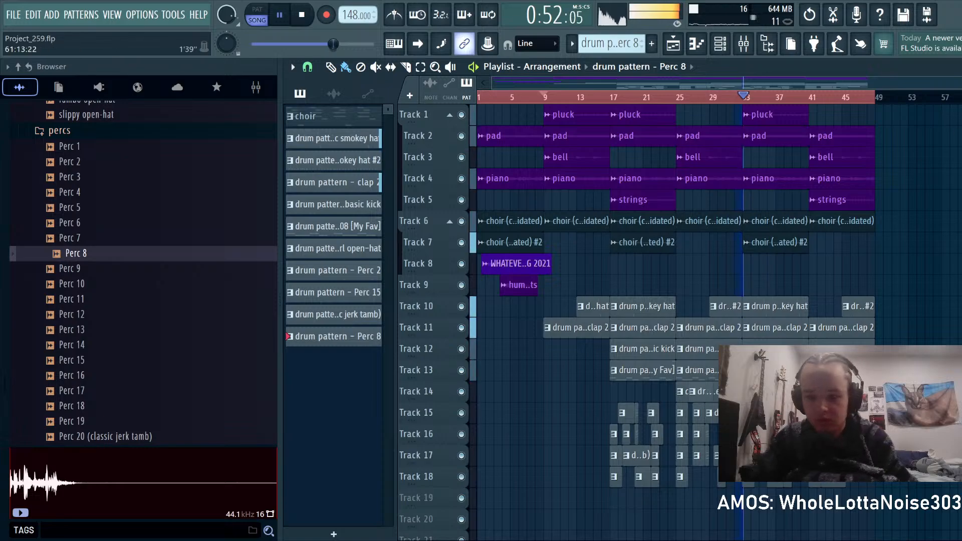
scroll(431, 401, up, 2)
scroll(431, 402, down, 3)
key(space)
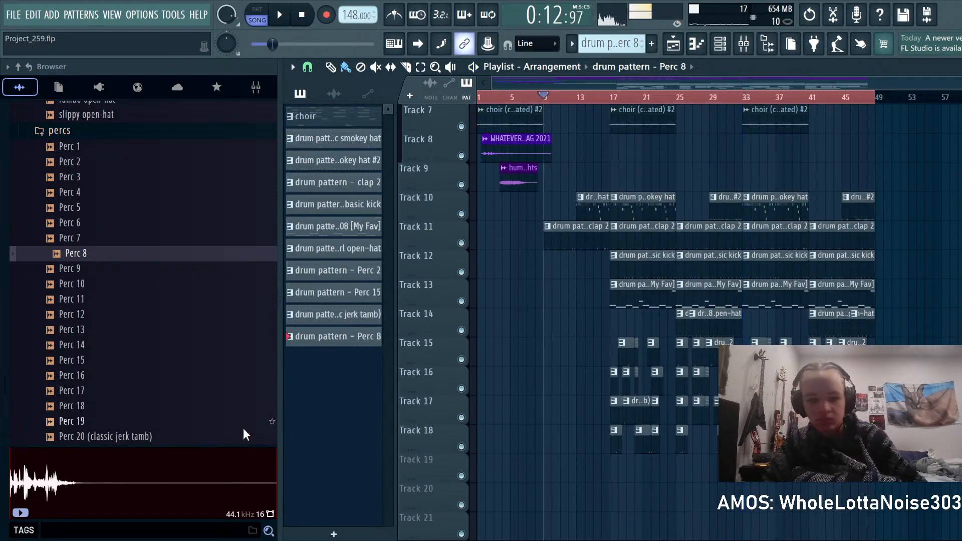
Step: Audition the kit's open hats and add the rambo open-hat sample to track 19 at about bar 33
scroll(246, 435, up, 4)
click(95, 312)
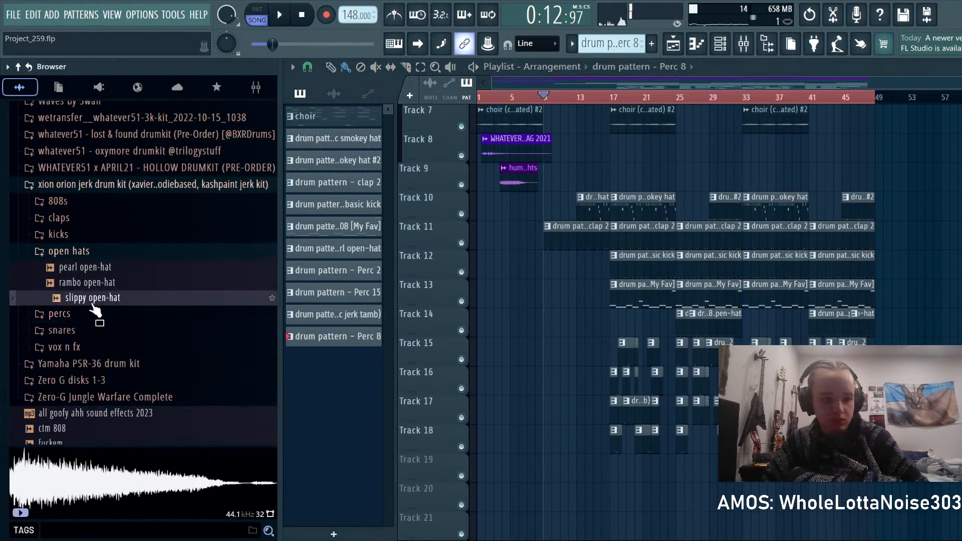
click(101, 284)
drag(103, 290, 751, 486)
scroll(750, 485, up, 1)
scroll(750, 485, up, 2)
key(space)
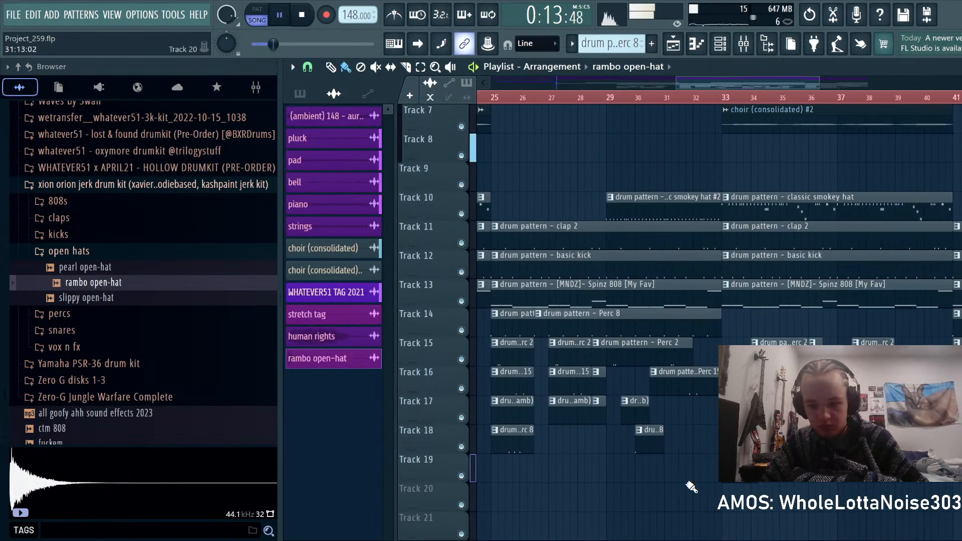
Step: Place a rambo open-hat clip on track 19 at bar 17 and set its gain to -3.6 dB
scroll(554, 489, down, 3)
click(623, 476)
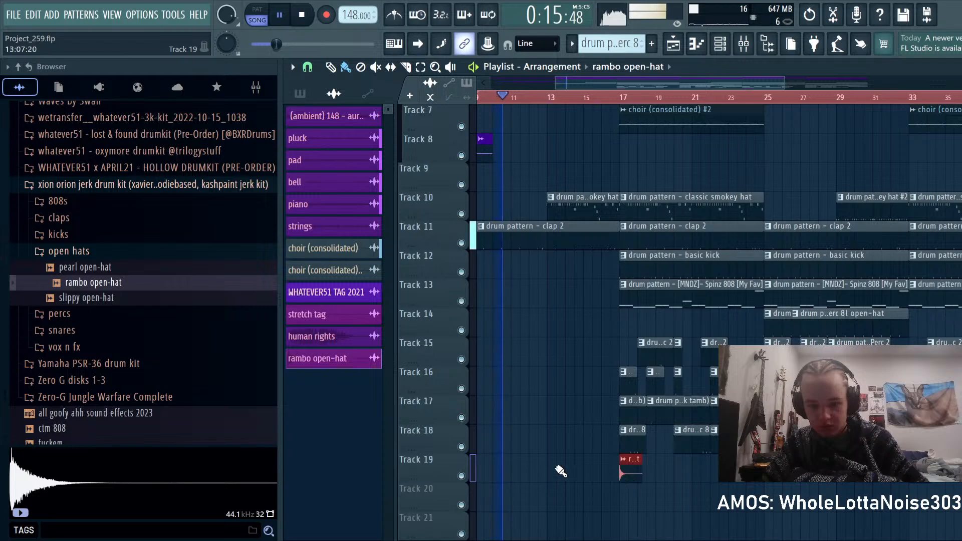
scroll(597, 477, up, 2)
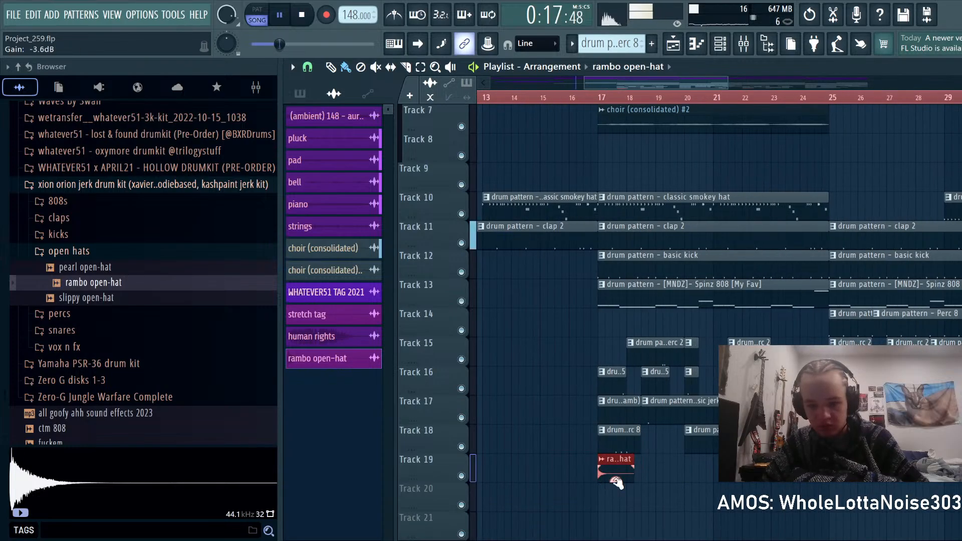
ctrl+right_click(689, 504)
Step: Play the arrangement from bar 1 and stop playback after listening to the intro
drag(570, 99, 481, 101)
scroll(533, 341, up, 3)
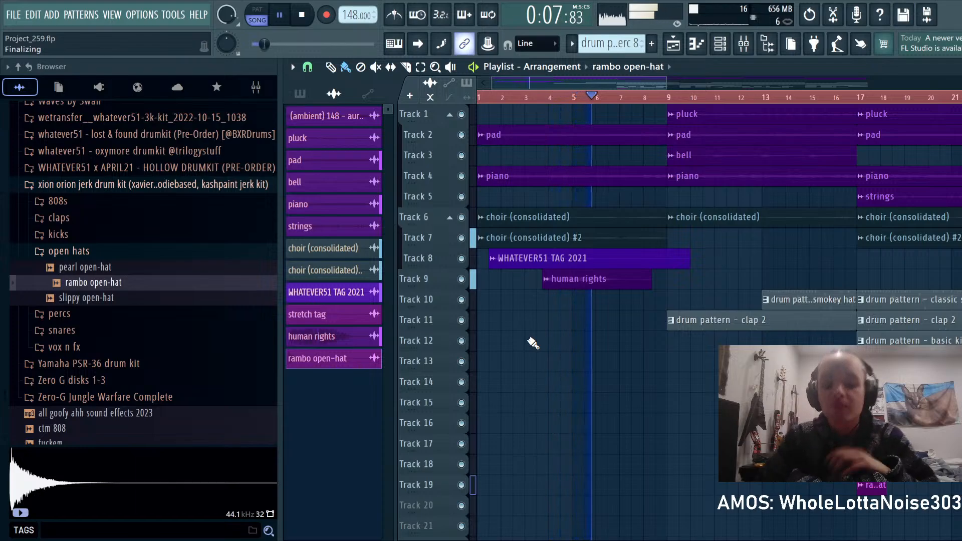
key(space)
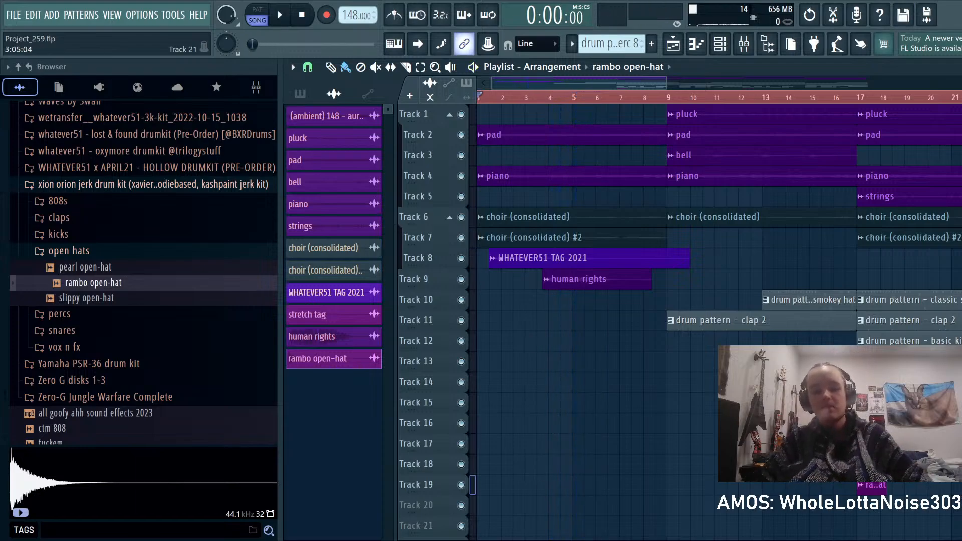